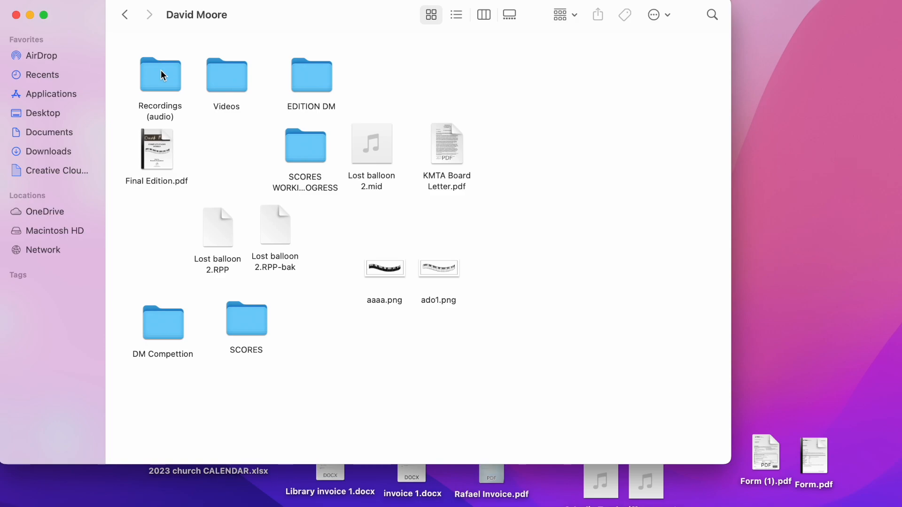
Open the Recordings (audio) folder in Finder to list its mp3 recordings.
double_click(160, 71)
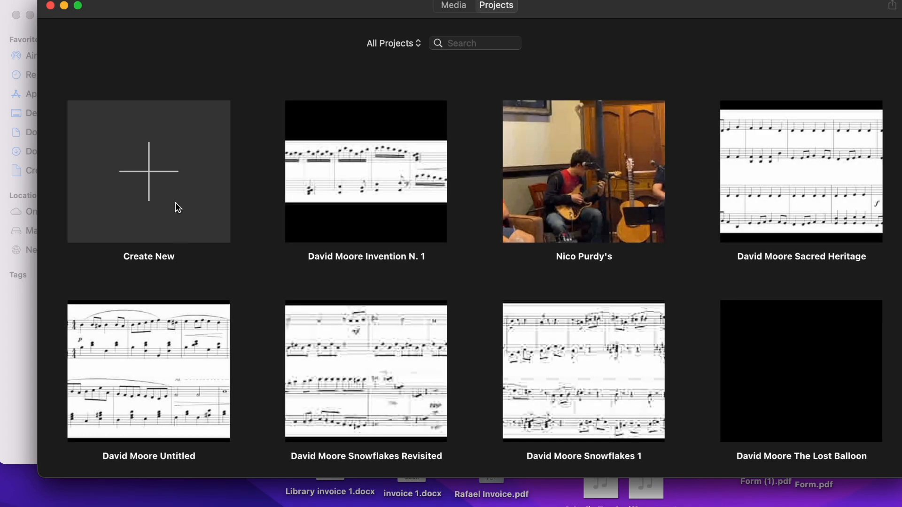
Create a new iMovie movie project and place the editor and Finder windows side by side.
left_click(176, 203)
left_click(163, 238)
left_click_drag(240, 6, 164, 140)
mouse_move(316, 69)
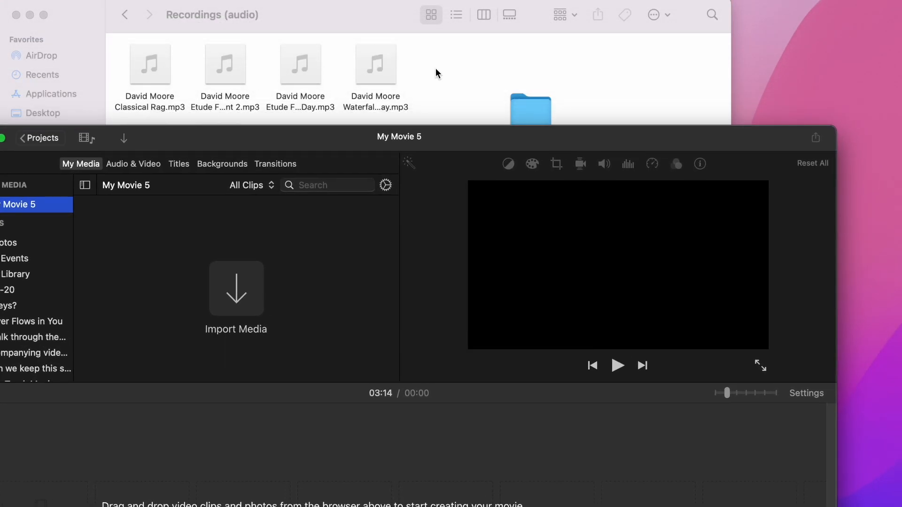
left_click_drag(453, 131, 437, 129)
left_click_drag(381, 14, 555, 16)
Import the Snowflakes mp3 from FilesArchive into My Movie 5's media, then return Finder to Recordings (audio).
double_click(707, 114)
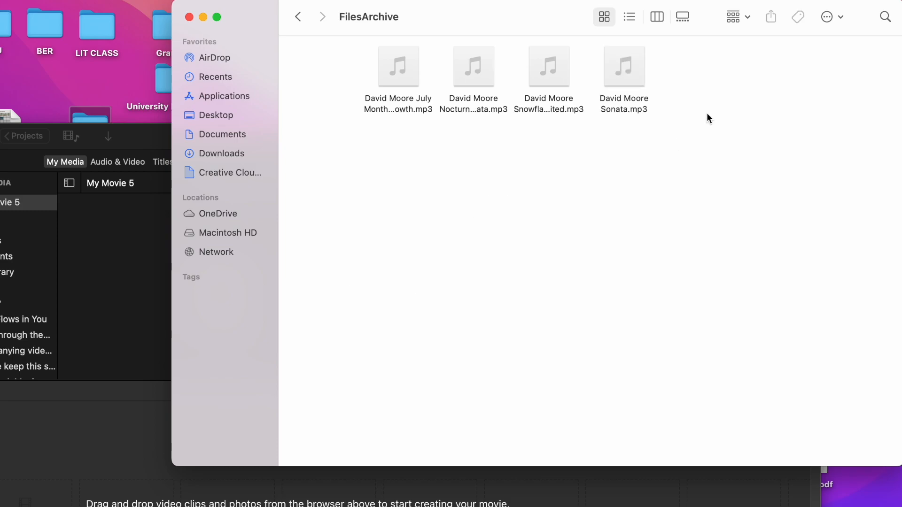
left_click(557, 76)
left_click_drag(556, 76, 137, 366)
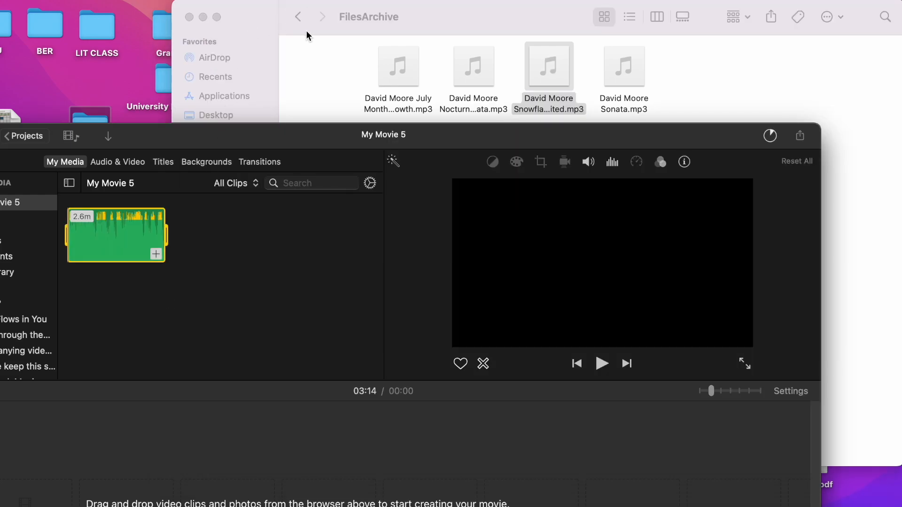
left_click(307, 30)
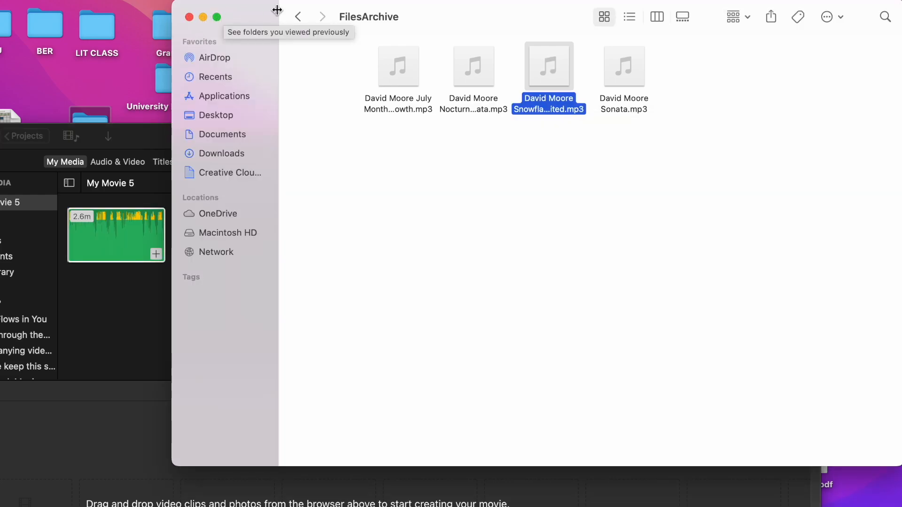
left_click(298, 17)
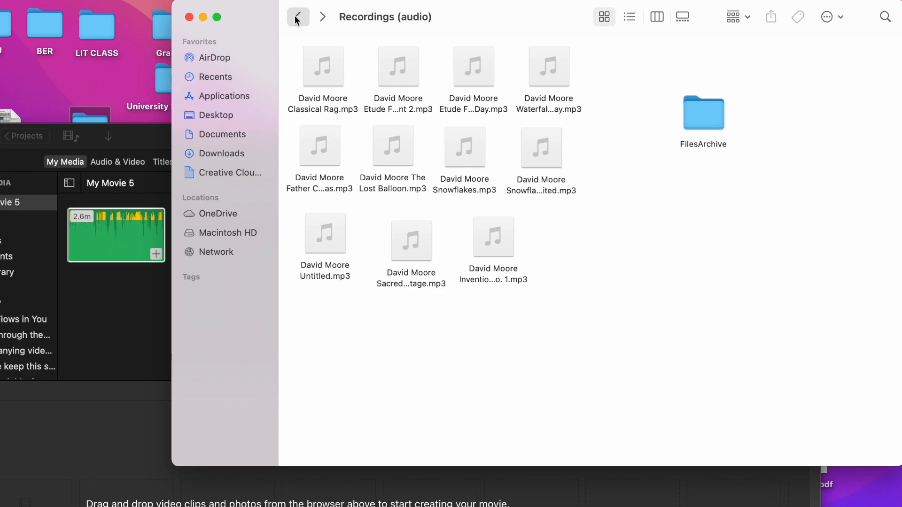
Go to EDITION DM > FINAL EDITION and open '20 Snowflakes Revisited (2) - Score.pdf'.
left_click(296, 18)
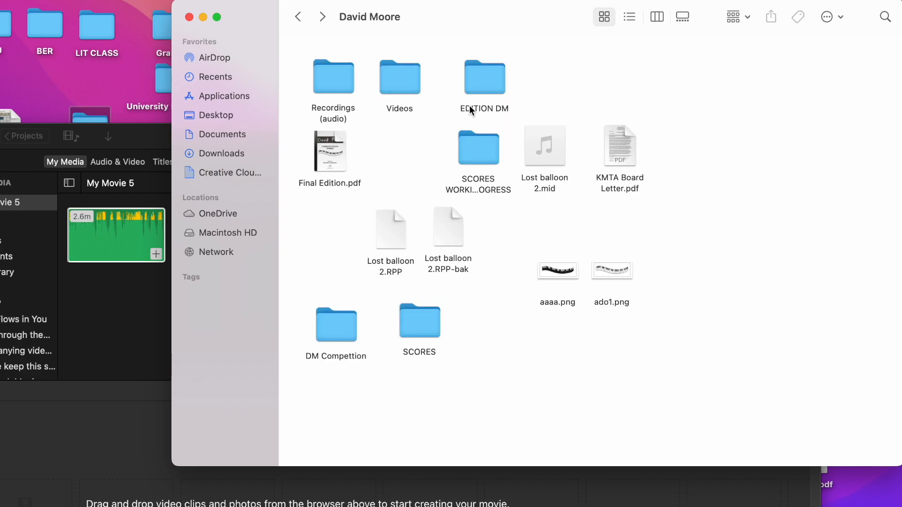
double_click(480, 92)
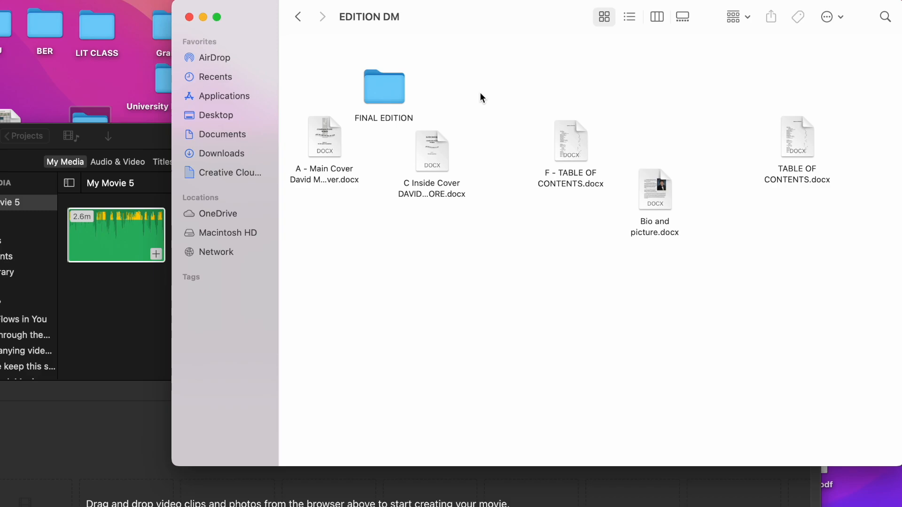
double_click(388, 88)
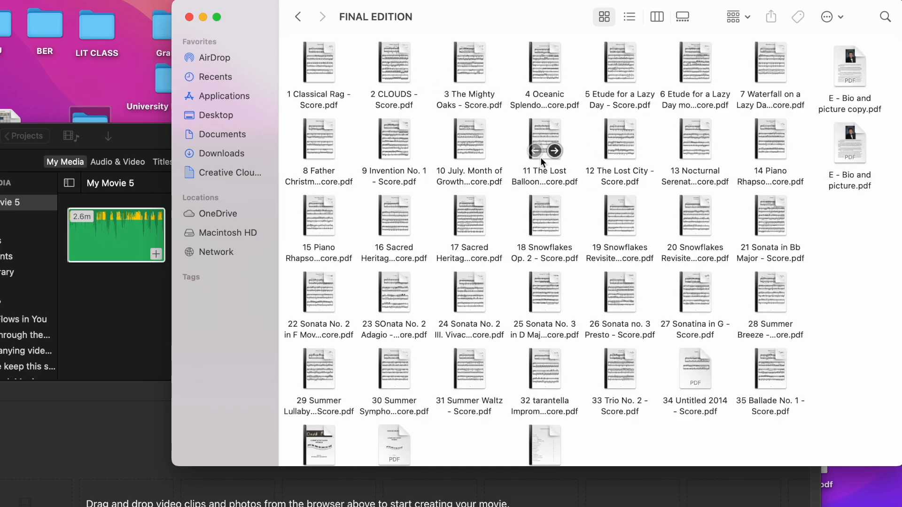
double_click(696, 205)
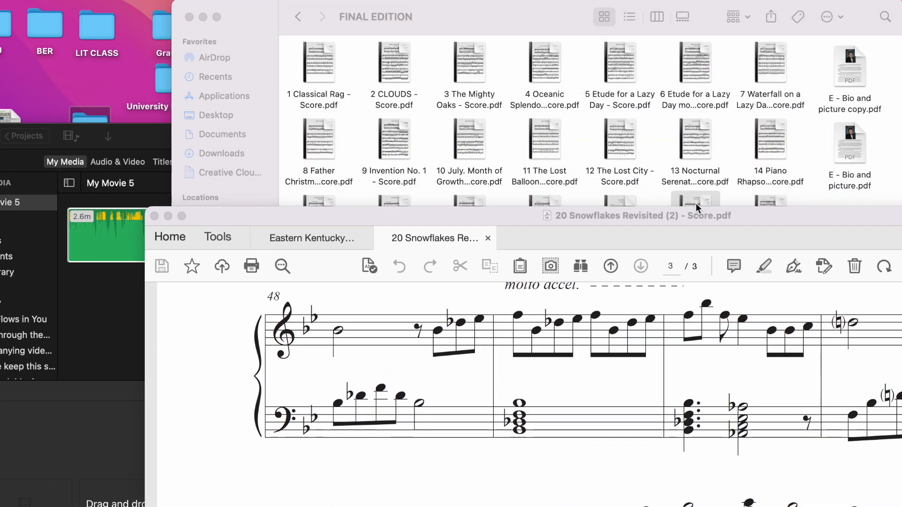
Move Acrobat to the screen top, scroll to the Andante opening, and capture a full-screen screenshot.
left_click_drag(774, 218, 591, 35)
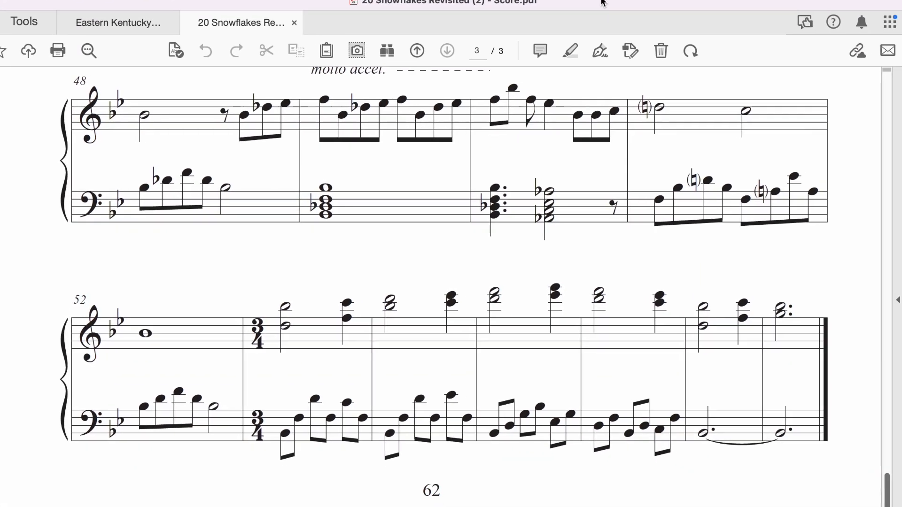
scroll(529, 203, "up", 15)
scroll(529, 203, "up", 20)
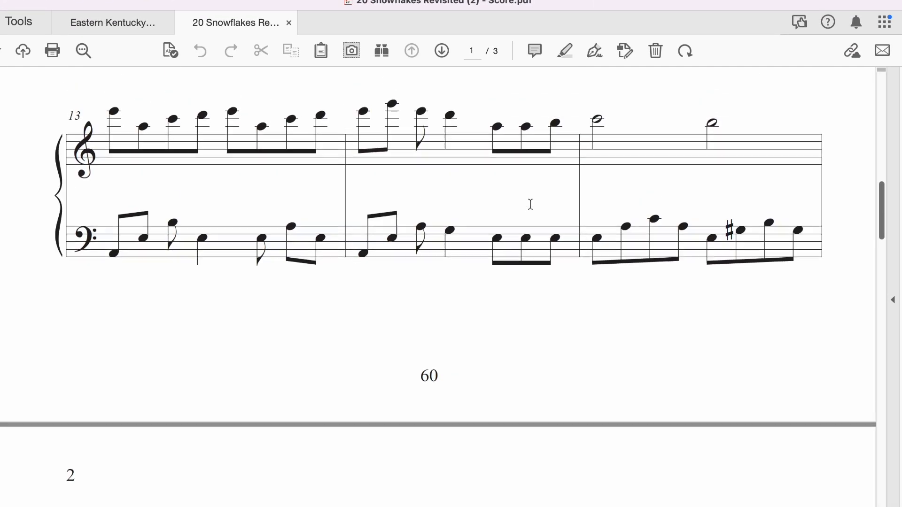
scroll(529, 203, "down", 3)
scroll(530, 204, "down", 5)
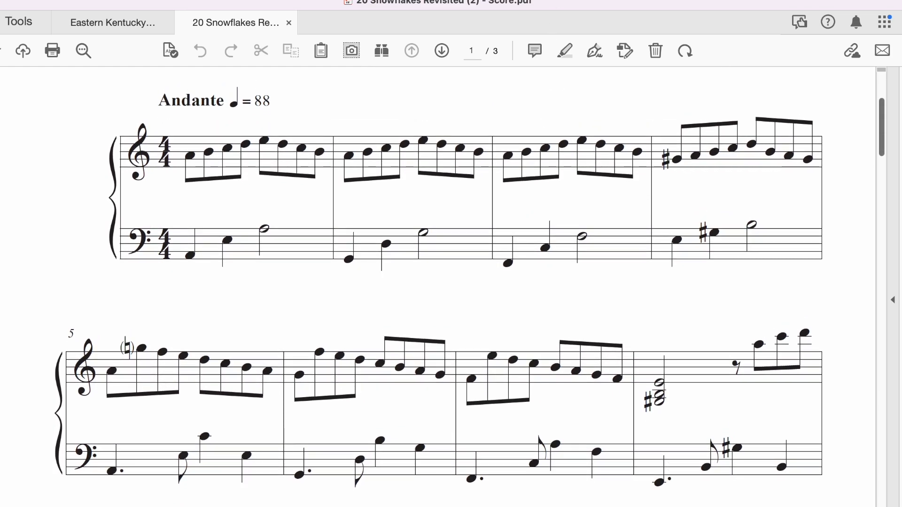
key("super+shift+3")
left_click_drag(858, 488, 311, 174)
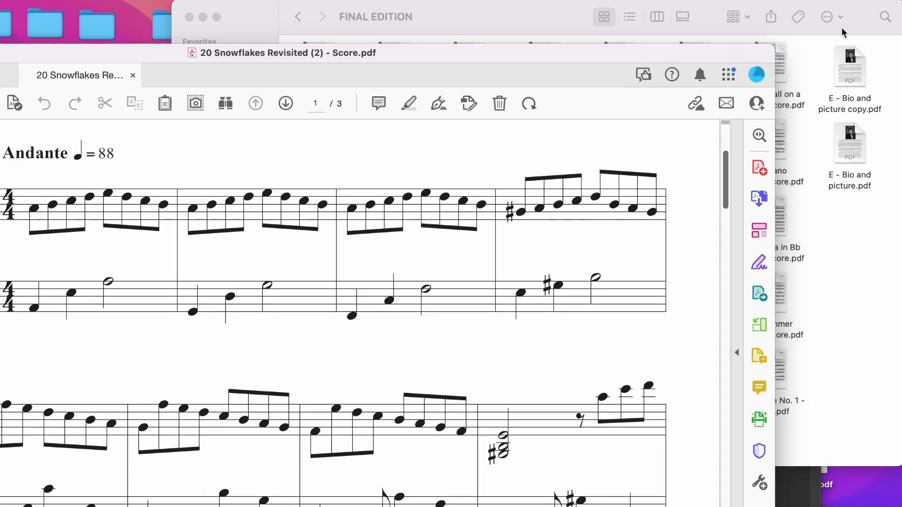
left_click_drag(854, 25, 752, 56)
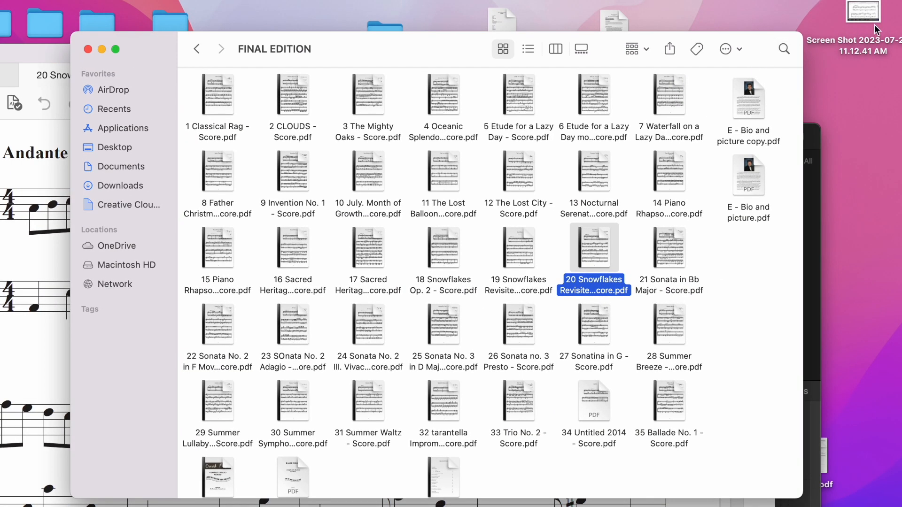
Review the desktop screenshot of the Andante opening in Preview, then close it to return to the score.
double_click(869, 8)
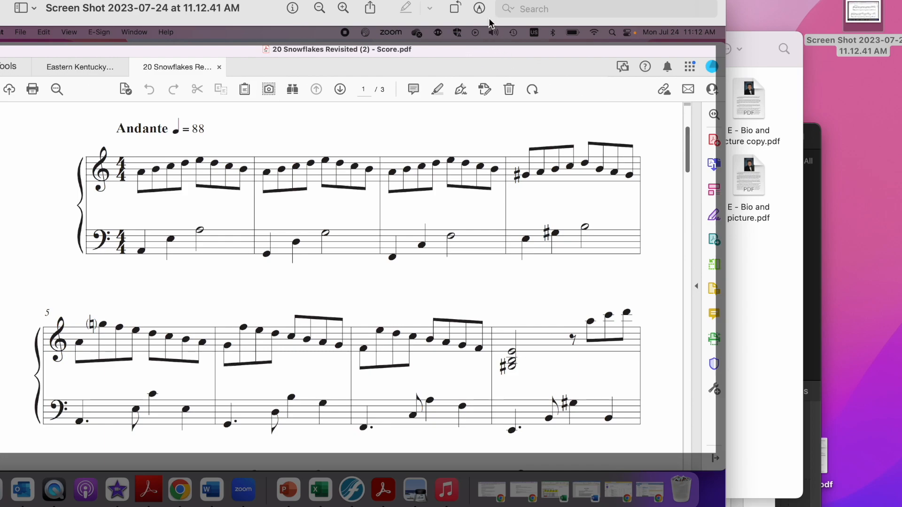
left_click_drag(444, 6, 514, 31)
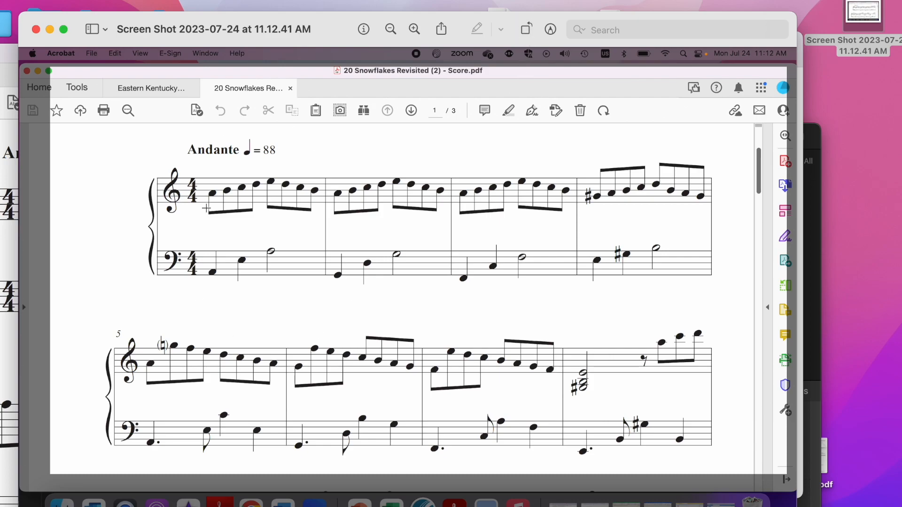
left_click(36, 29)
left_click(40, 55)
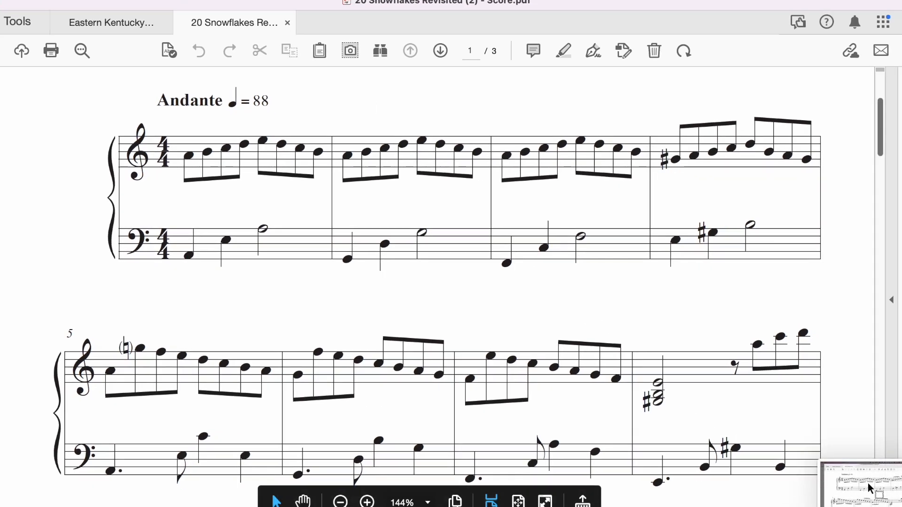
Crop the new screenshot's edges in to the bars 1–8 score page and finish the edit.
left_click(868, 490)
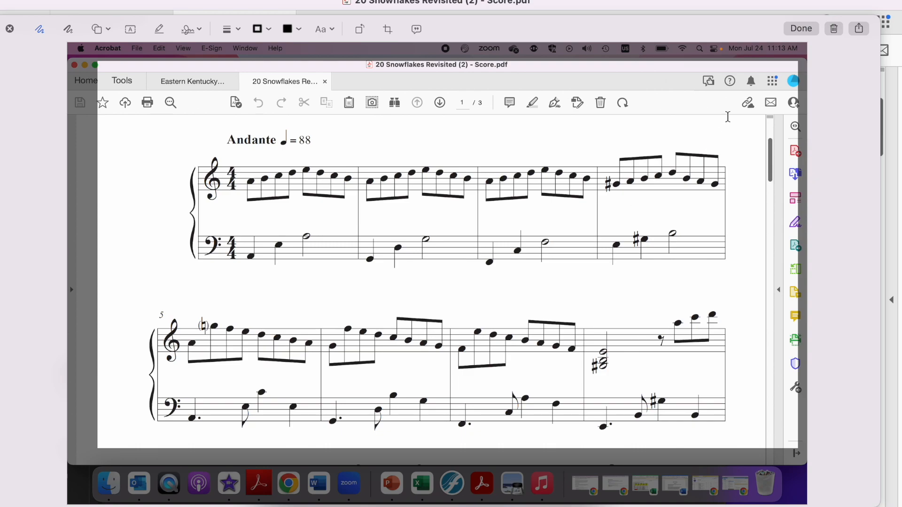
left_click(388, 29)
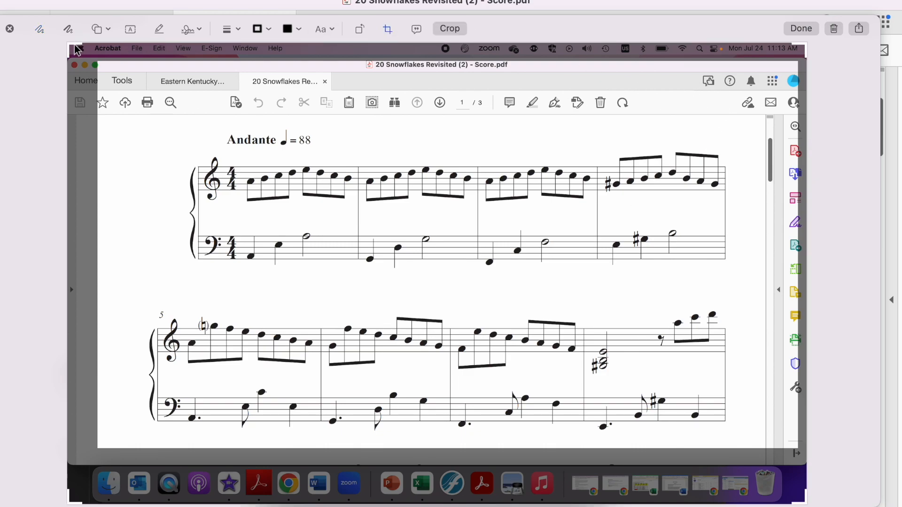
left_click_drag(68, 48, 135, 123)
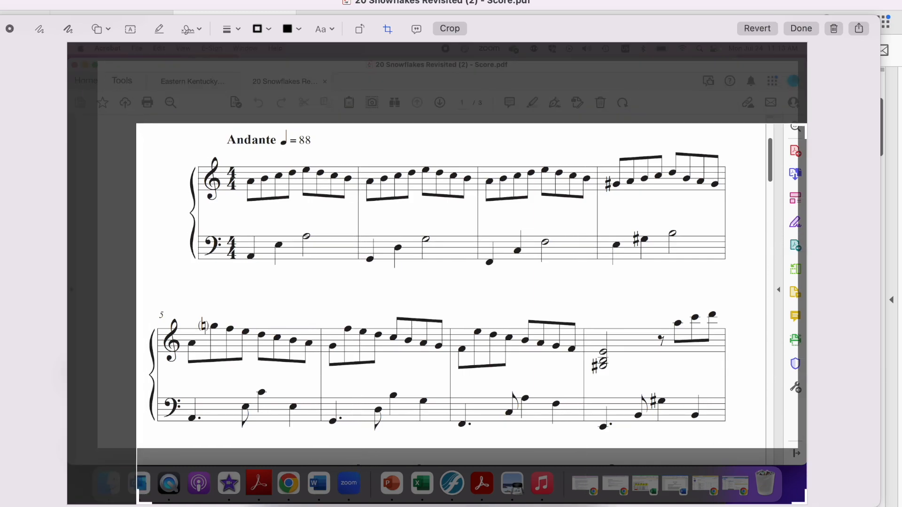
left_click_drag(805, 503, 749, 443)
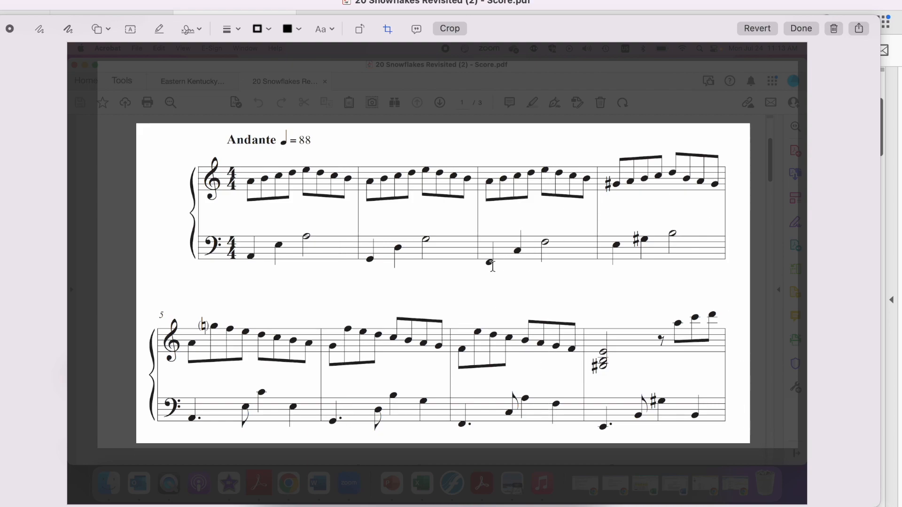
left_click(801, 29)
Scroll the score to bars 9–16 and crop the latest screenshot to just that score page.
scroll(579, 217, "down", 5)
scroll(579, 217, "down", 6)
scroll(579, 217, "up", 1)
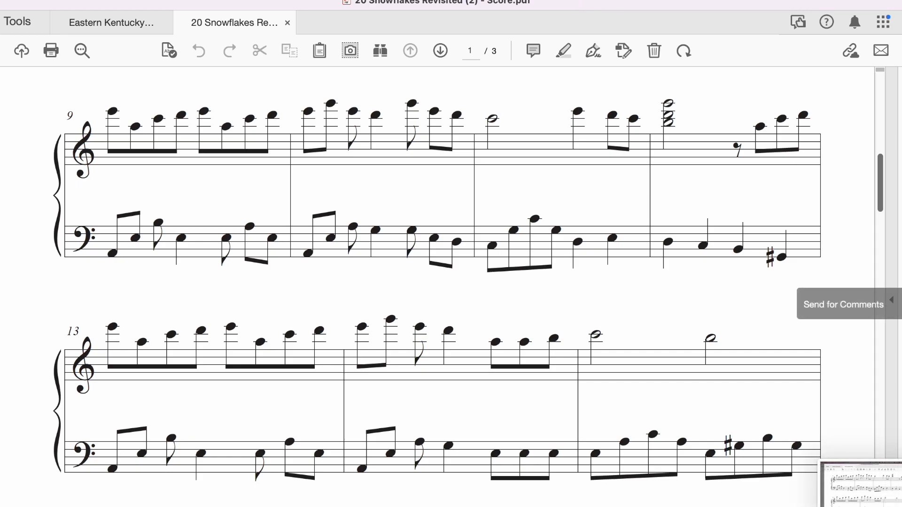
left_click(866, 498)
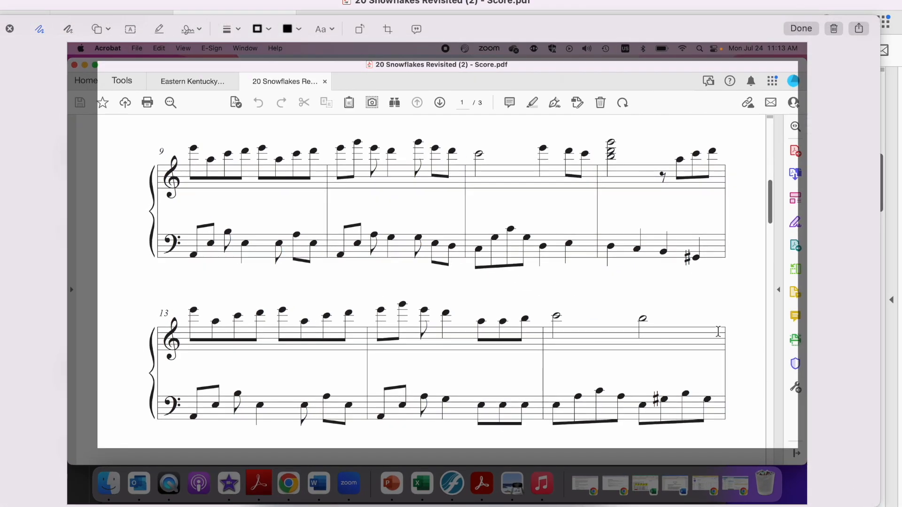
left_click(388, 29)
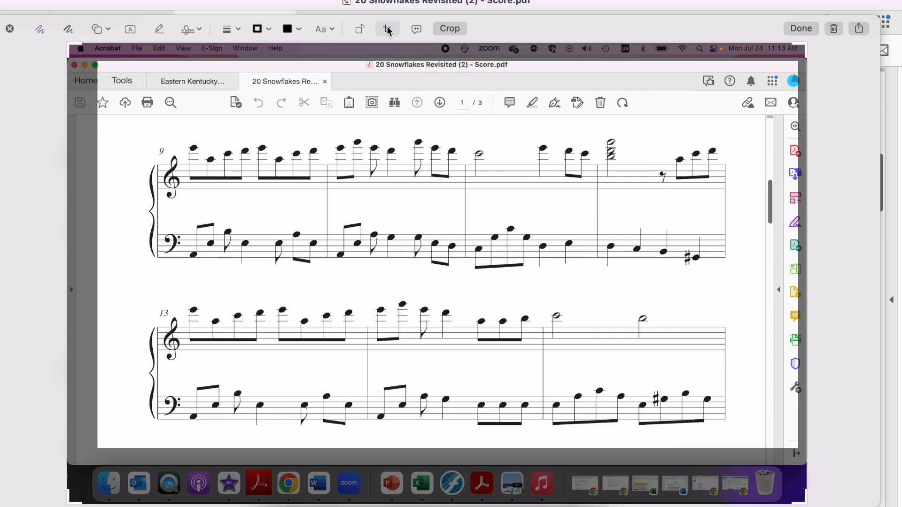
left_click_drag(70, 45, 131, 124)
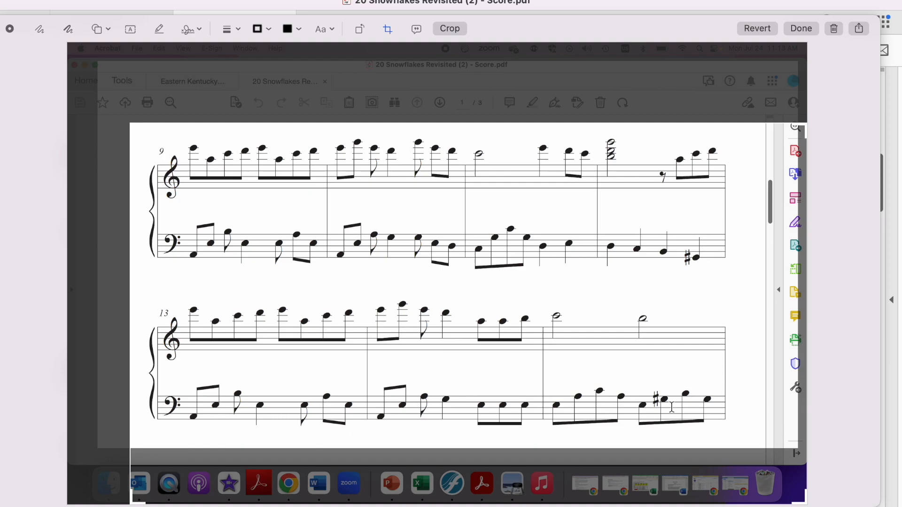
left_click_drag(805, 504, 746, 447)
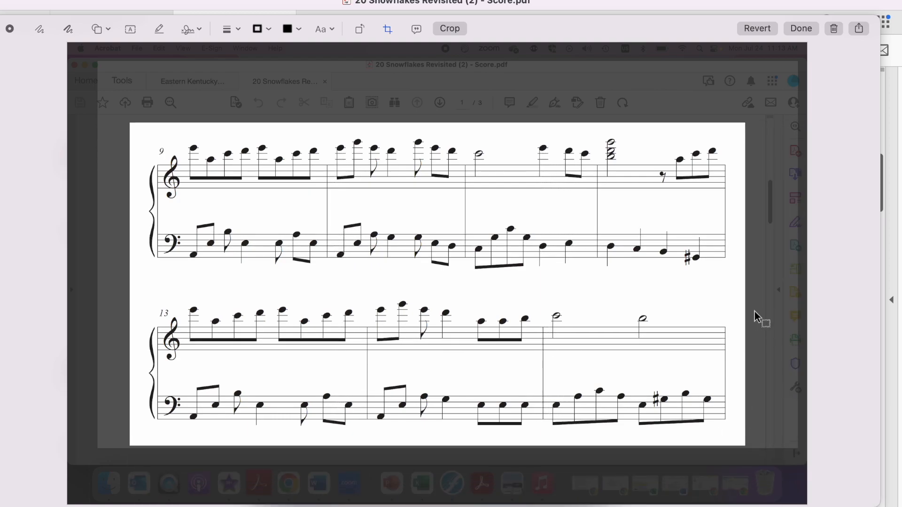
left_click(801, 29)
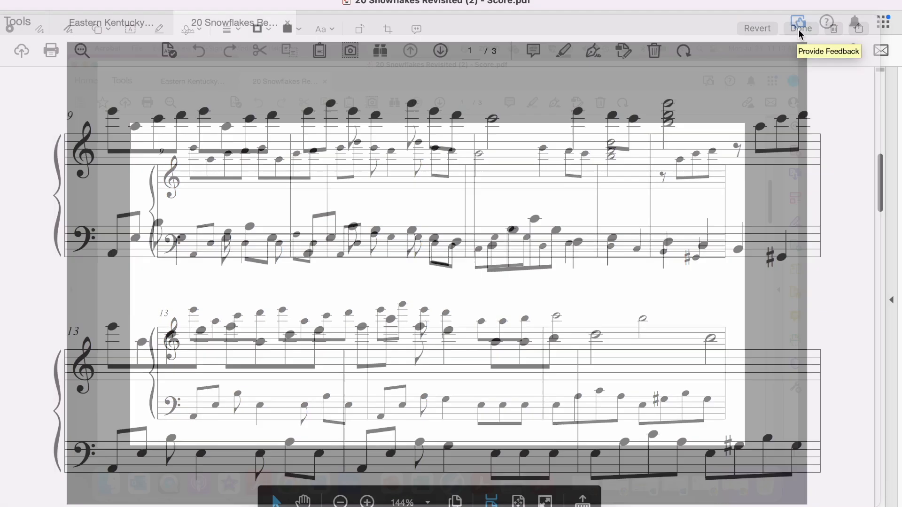
Screenshot the score at measures 16–23 and crop it to those two systems.
scroll(577, 258, "down", 2)
scroll(577, 258, "down", 10)
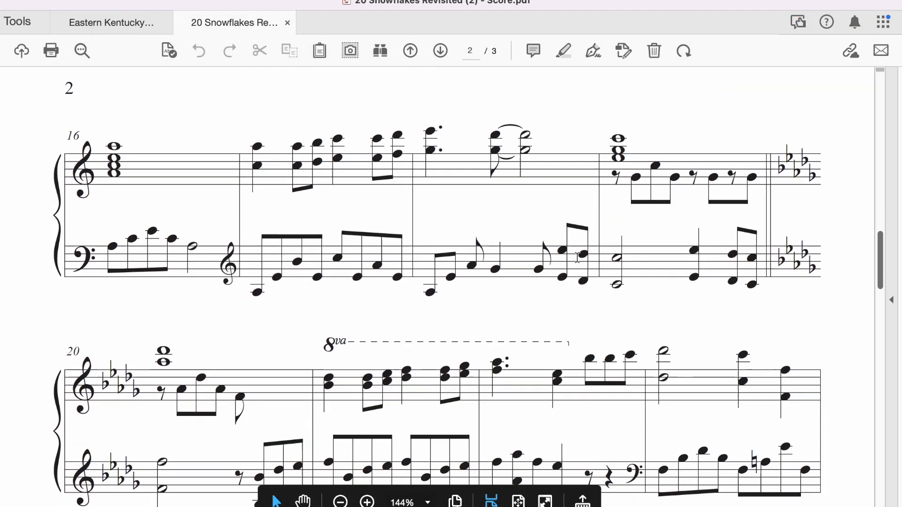
scroll(578, 257, "up", 1)
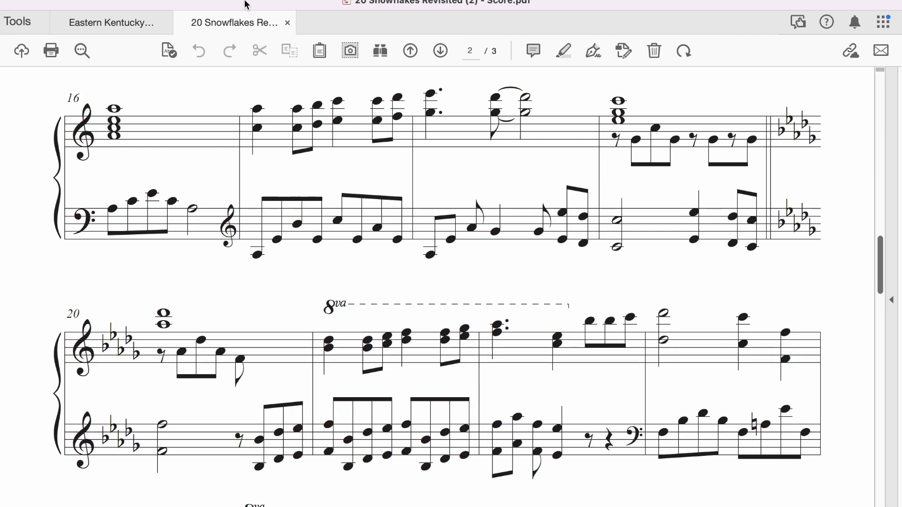
key("super+shift+3")
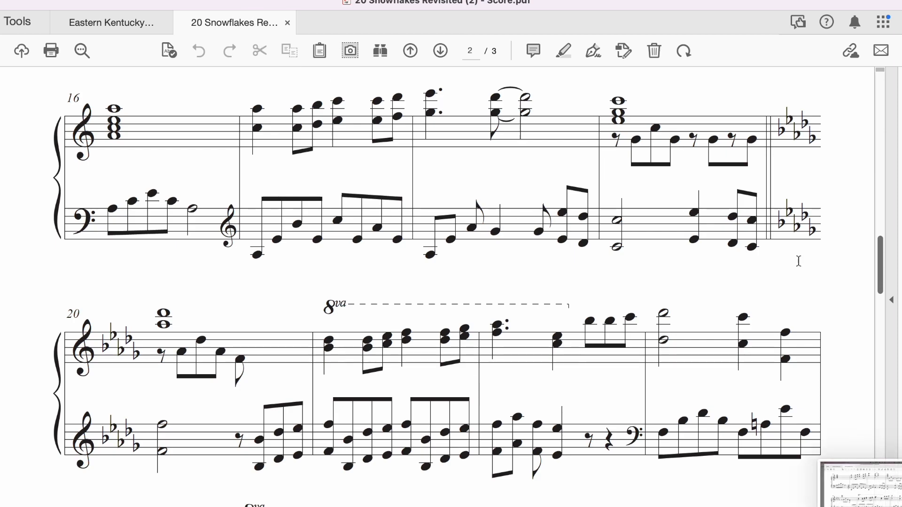
left_click(873, 502)
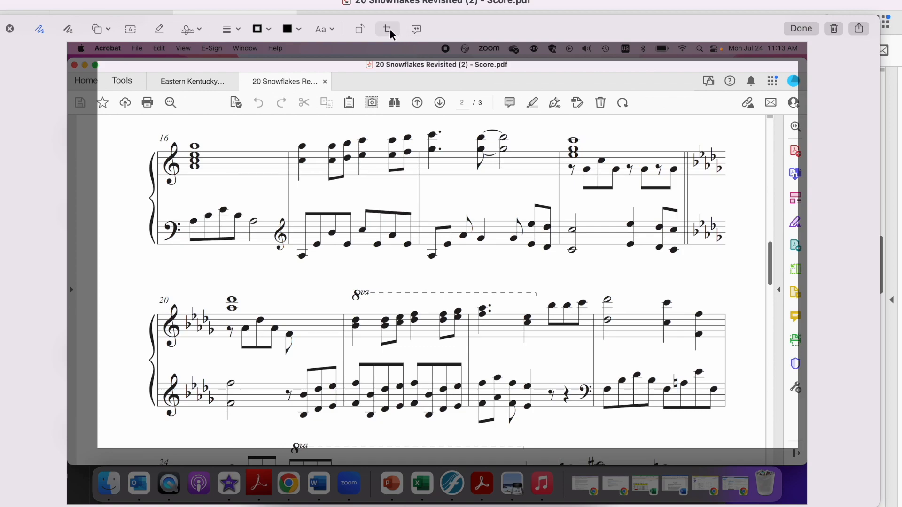
left_click(389, 31)
left_click_drag(68, 45, 134, 121)
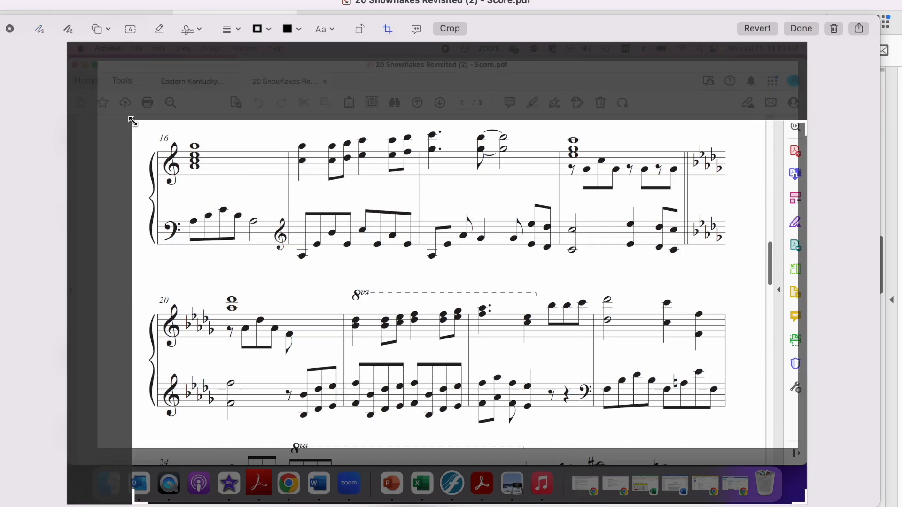
left_click_drag(804, 504, 748, 437)
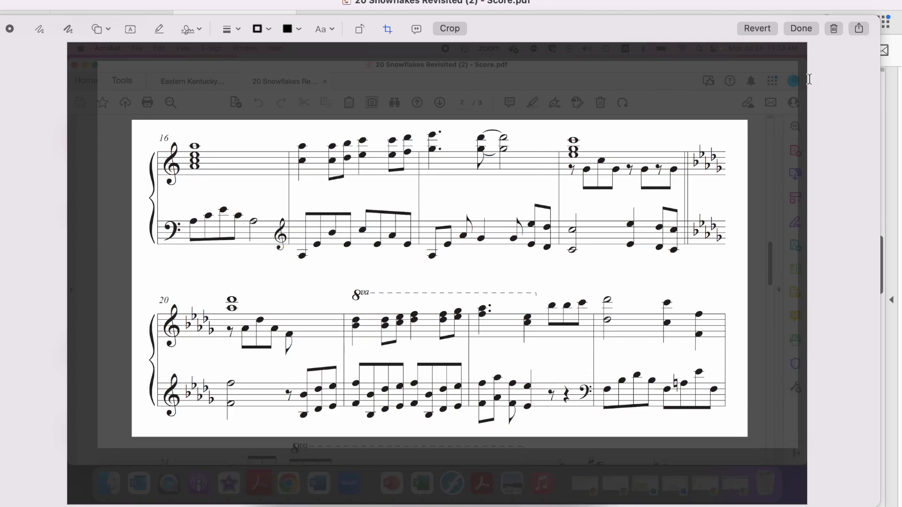
left_click(801, 28)
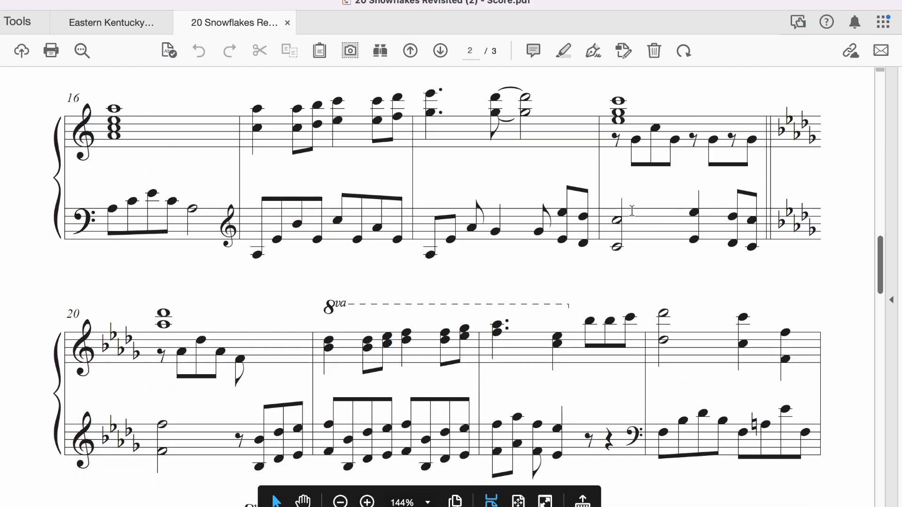
Screenshot measures 24–31, crop to those two systems, then advance the score to measure 32.
scroll(633, 210, "down", 10)
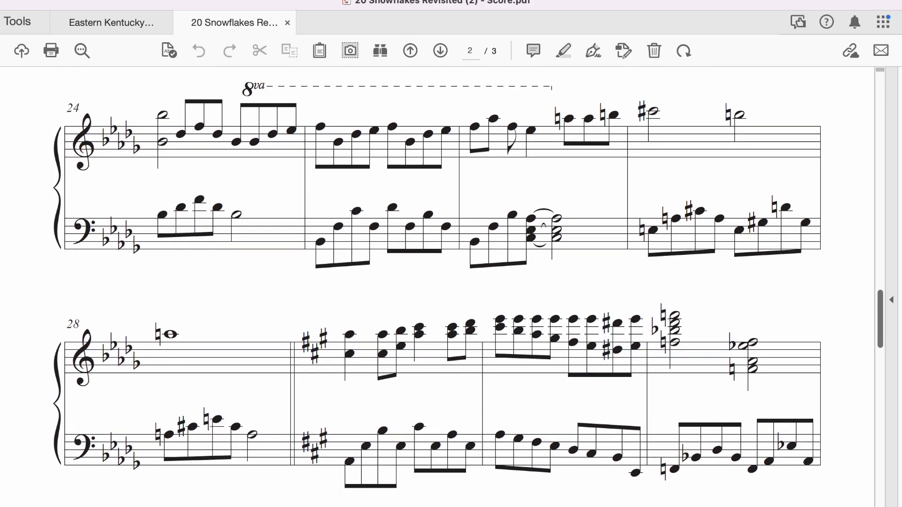
key("super+shift+3")
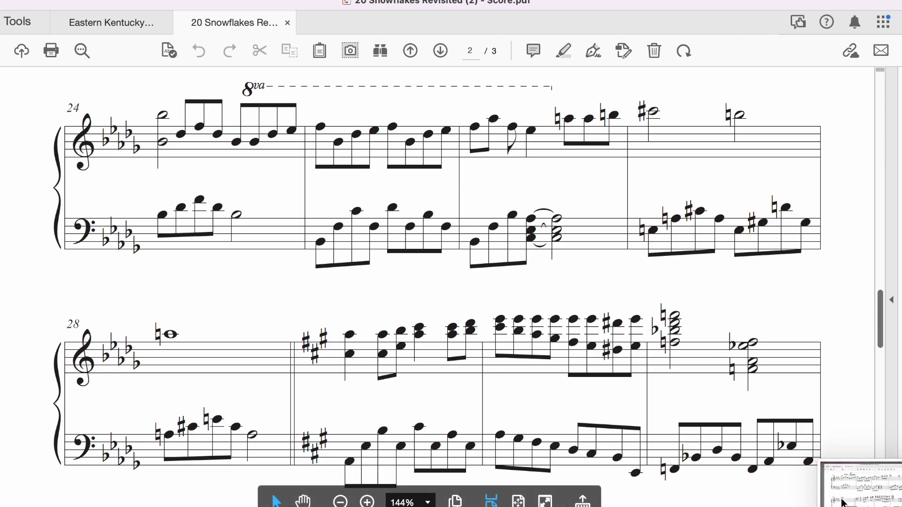
left_click(859, 490)
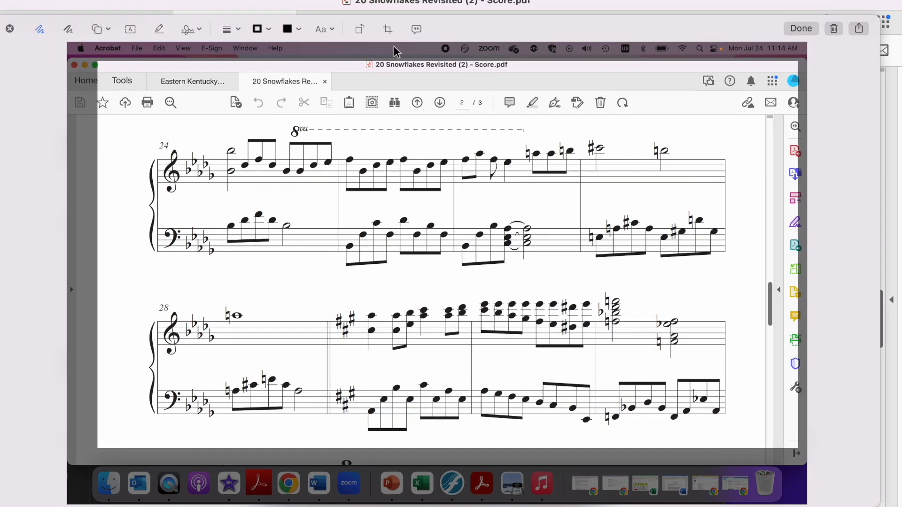
left_click(387, 29)
left_click_drag(68, 44, 131, 118)
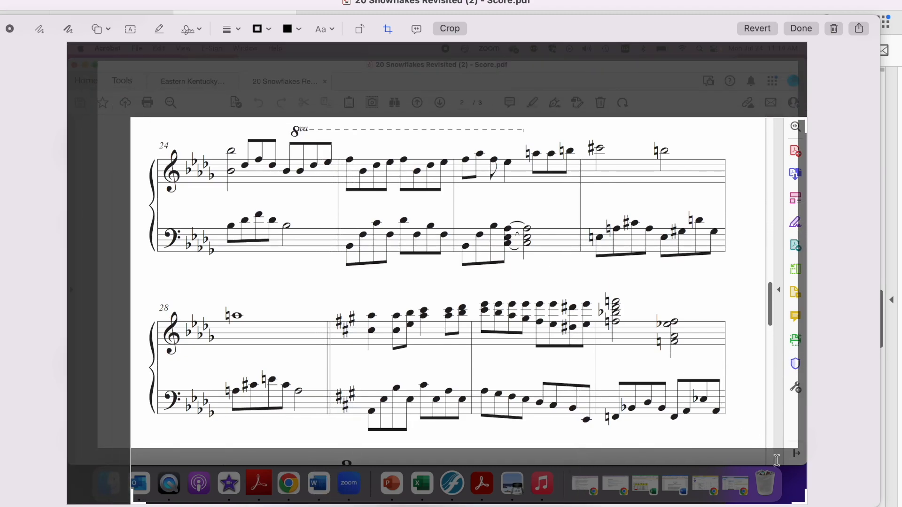
left_click_drag(804, 501, 757, 443)
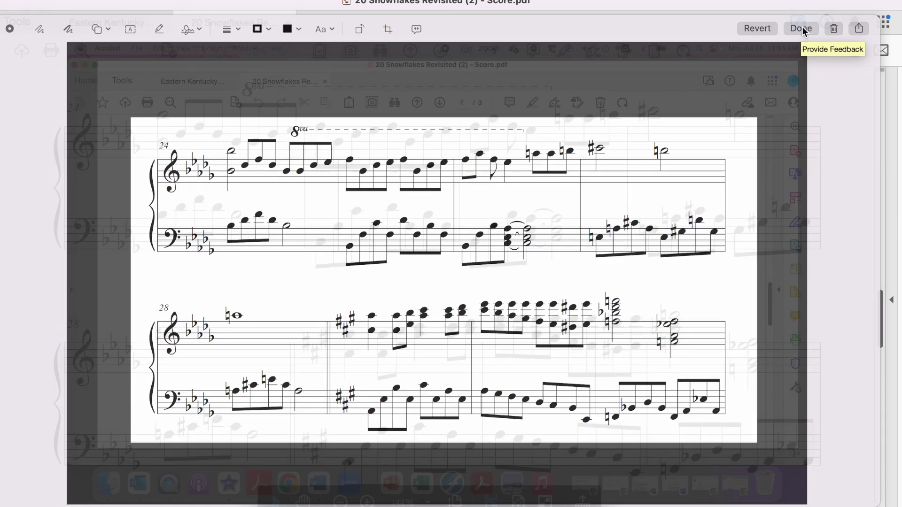
left_click(804, 29)
scroll(605, 181, "down", 10)
scroll(605, 181, "down", 3)
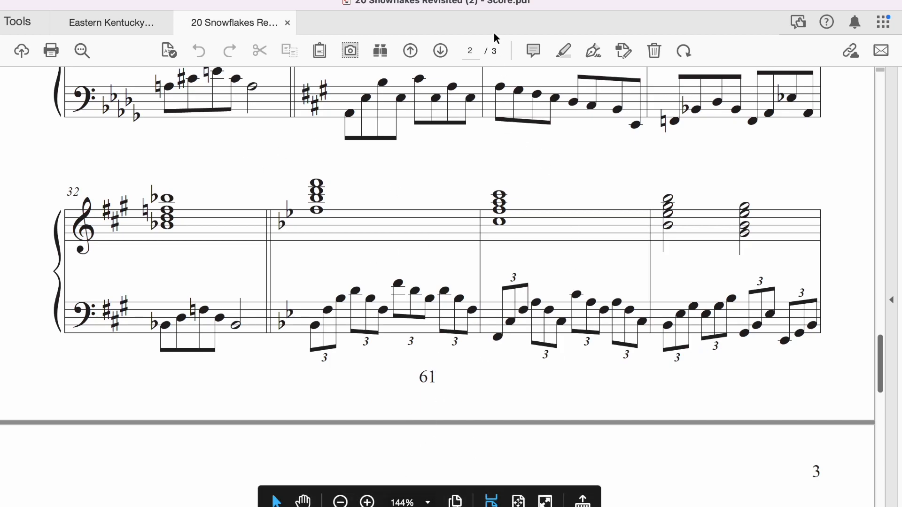
Screenshot the score and crop it to the single measure 32 system.
key("super+shift+3")
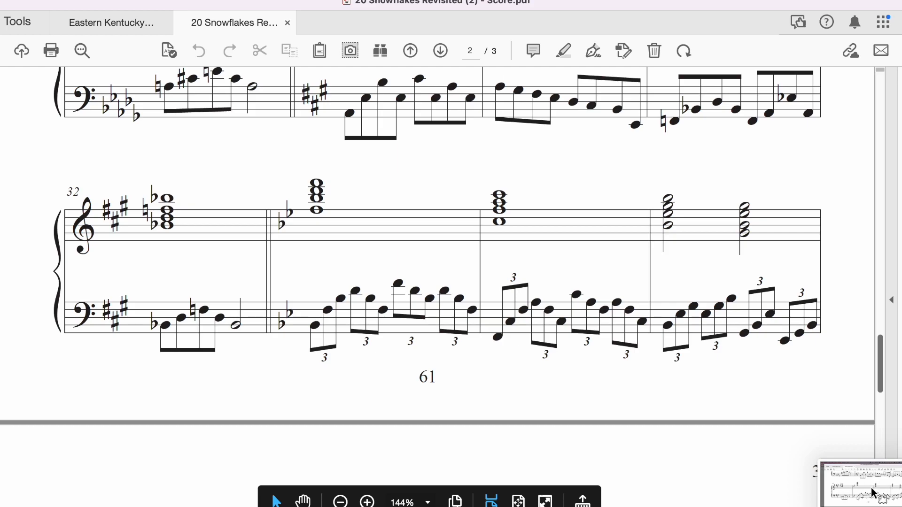
left_click(872, 489)
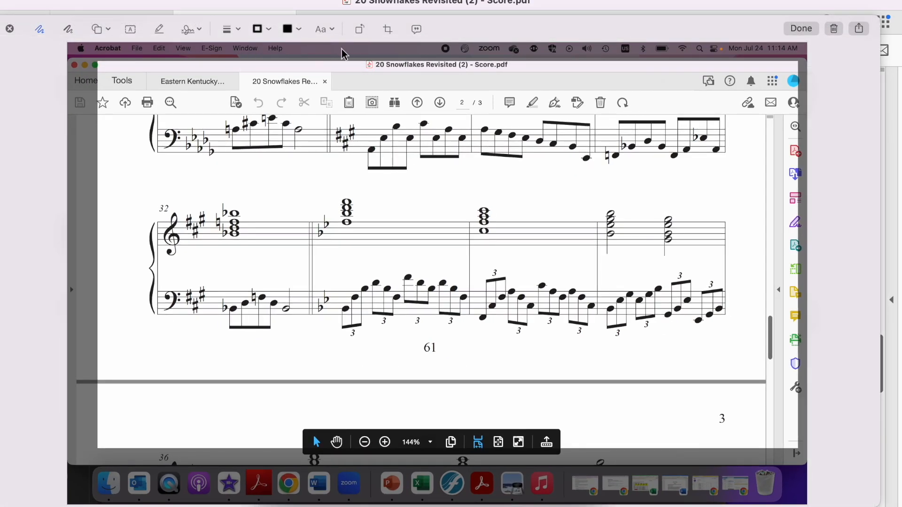
left_click(387, 28)
left_click_drag(75, 49, 134, 183)
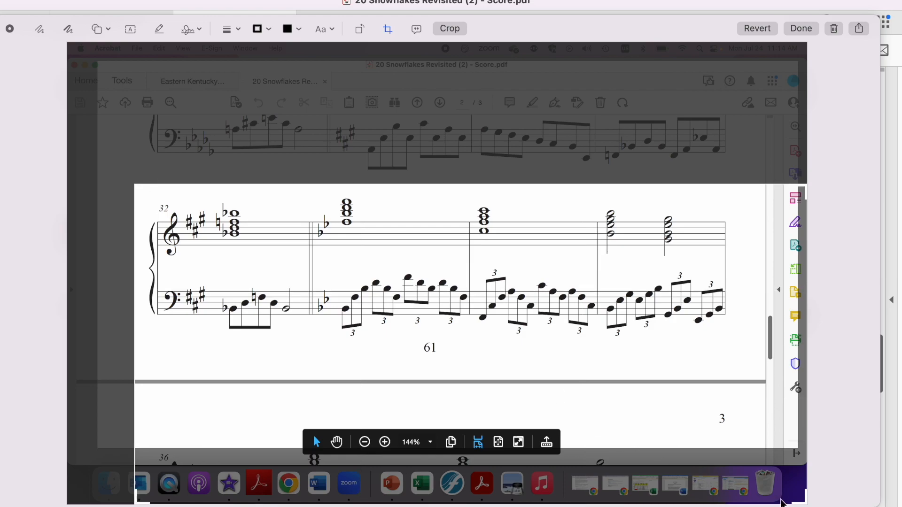
left_click_drag(806, 503, 746, 343)
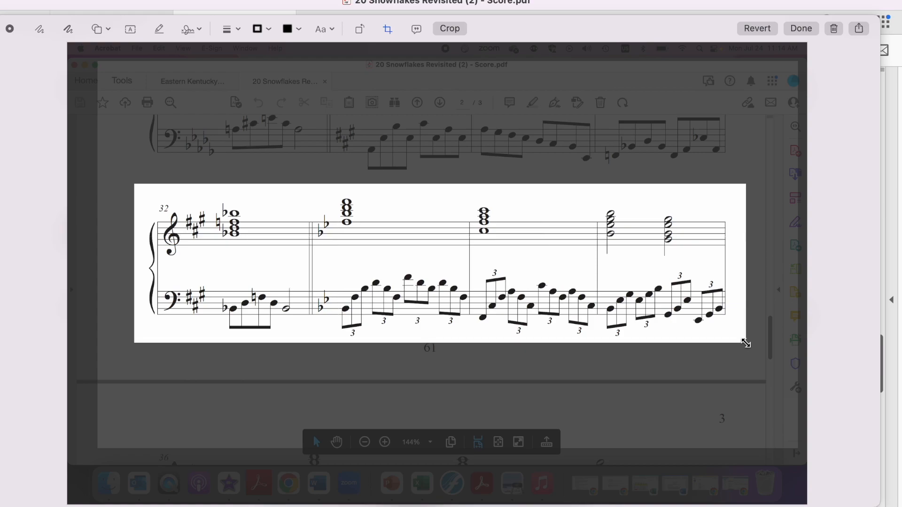
left_click(809, 27)
Scroll to measure 36, screenshot, and crop to the measures 36–43 systems, then advance to measure 44.
scroll(611, 189, "down", 10)
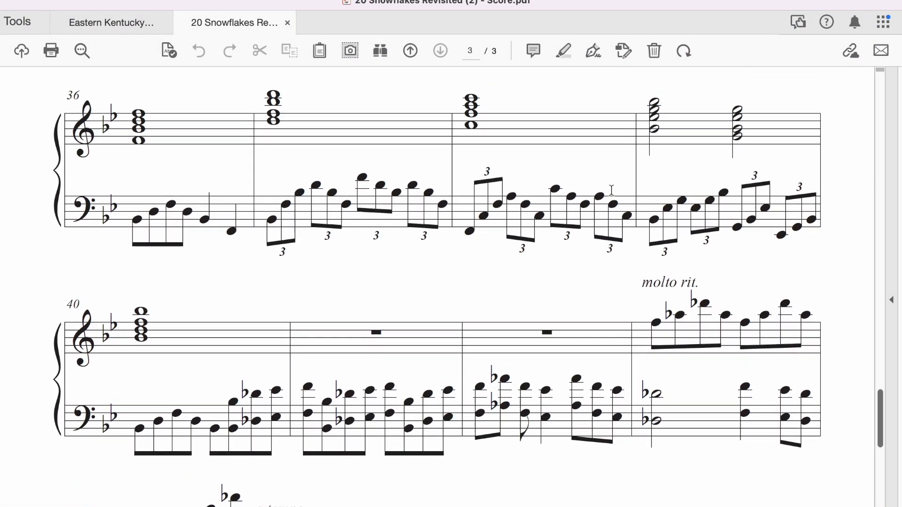
scroll(611, 190, "down", 2)
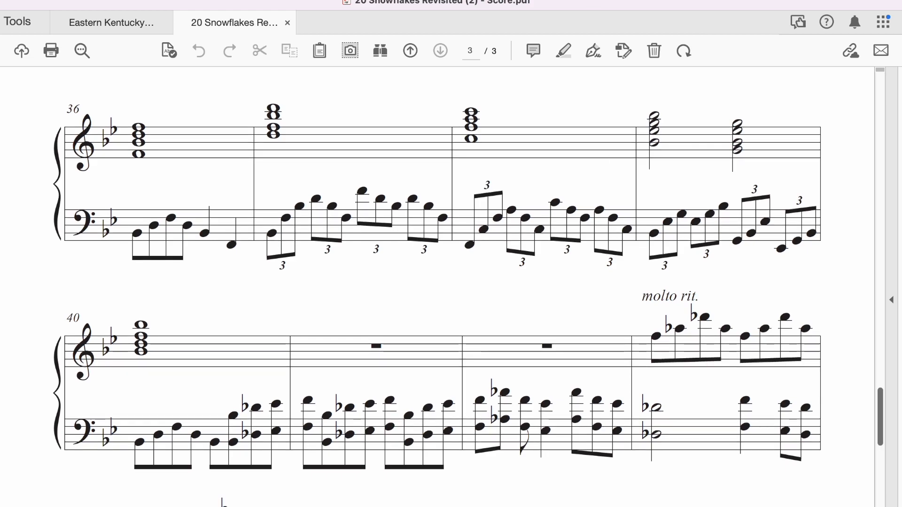
key("super+shift+3")
left_click(874, 498)
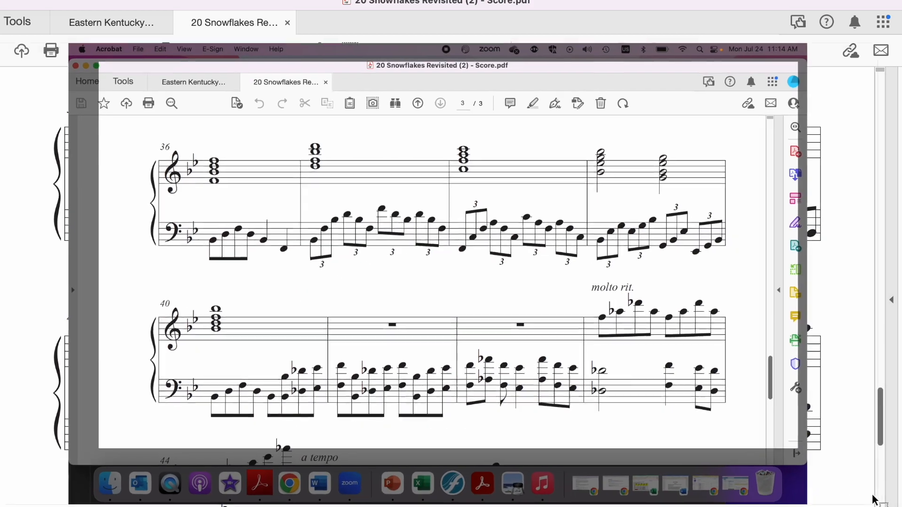
left_click(387, 29)
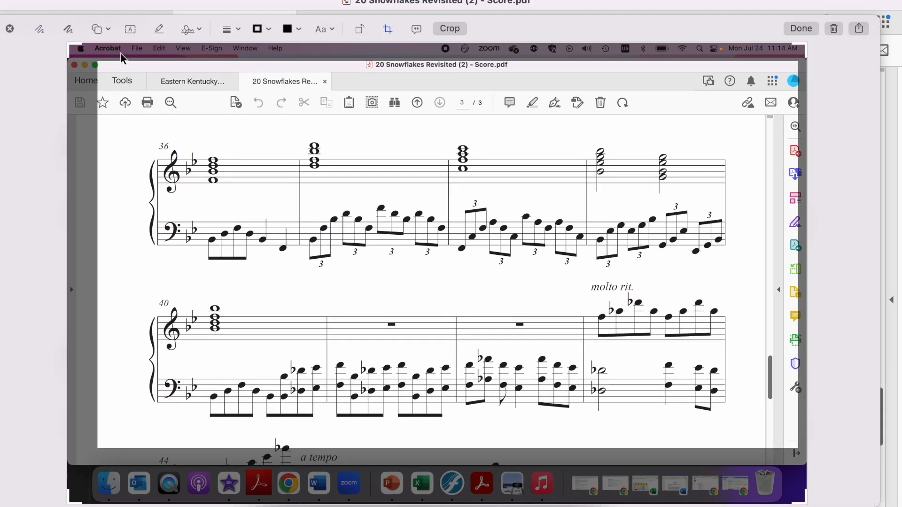
left_click_drag(70, 52, 136, 130)
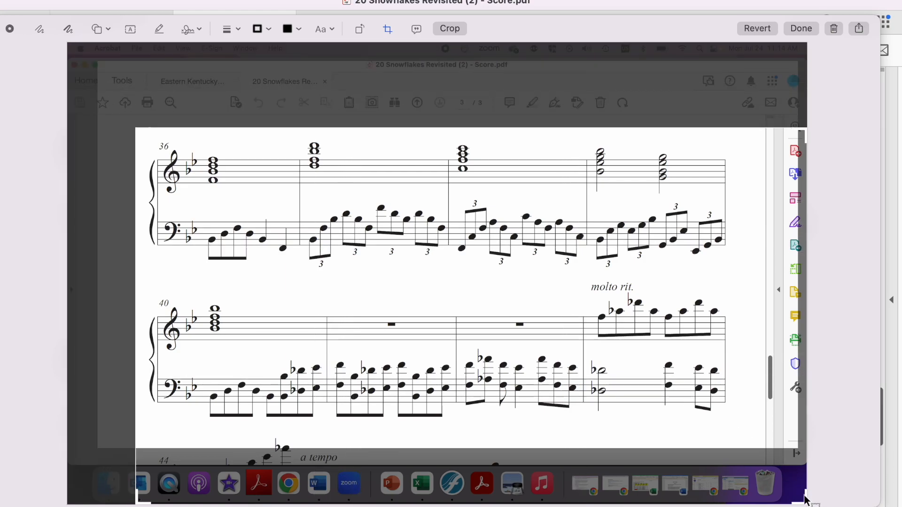
left_click_drag(806, 502, 744, 428)
left_click(801, 28)
scroll(594, 221, "down", 10)
scroll(594, 221, "down", 2)
scroll(594, 223, "up", 3)
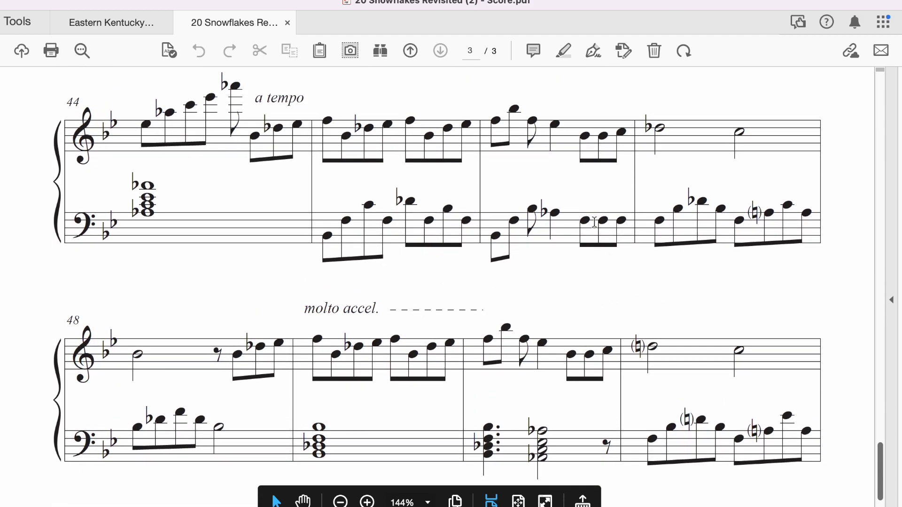
Take a screenshot of the score and crop it to measures 44–48.
key("super+shift+3")
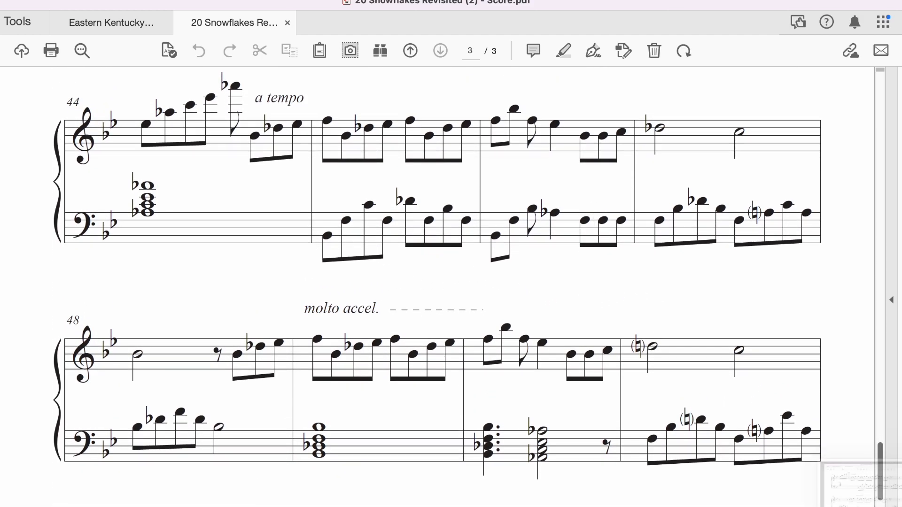
left_click(866, 499)
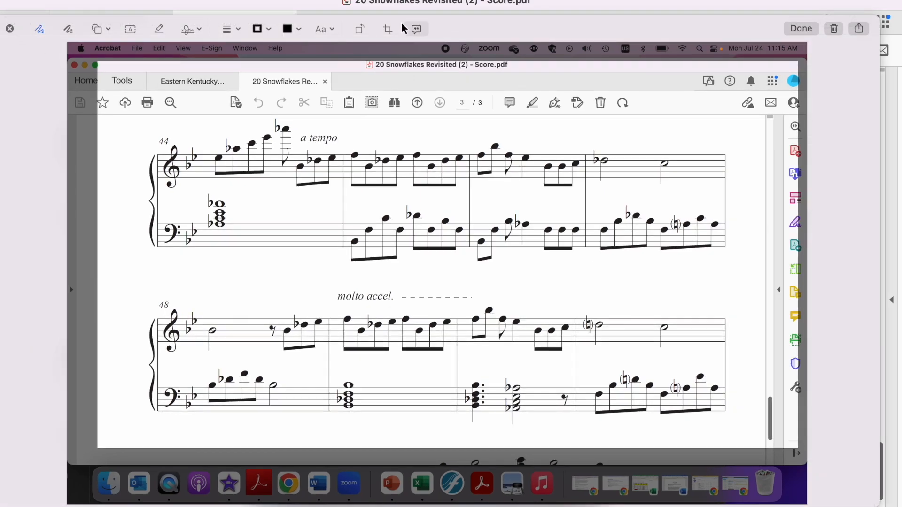
left_click_drag(78, 49, 141, 120)
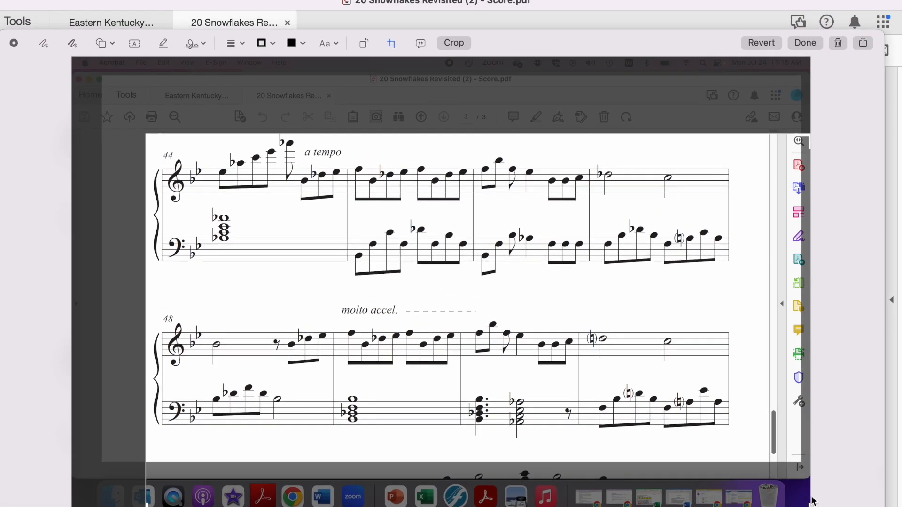
left_click_drag(808, 505, 742, 453)
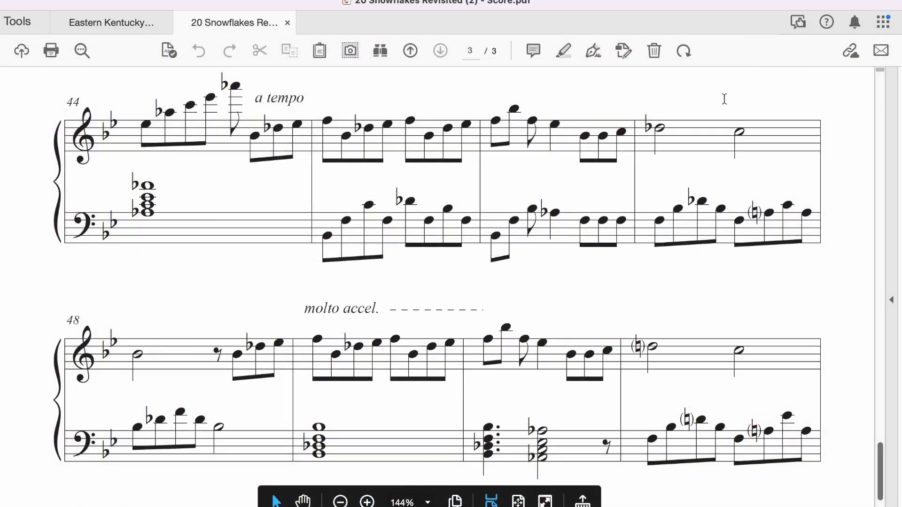
scroll(660, 157, "down", 5)
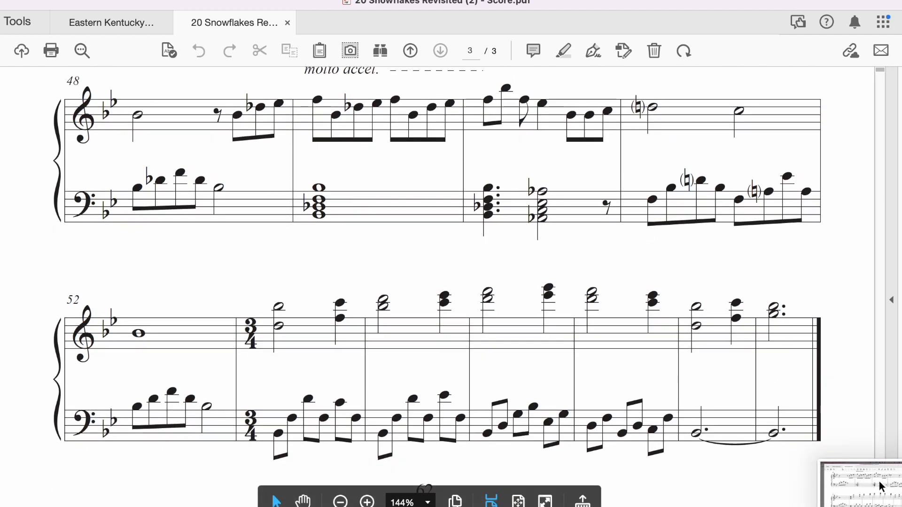
Crop the next screenshot from measure 52 to the final system, then minimize Acrobat.
left_click(879, 487)
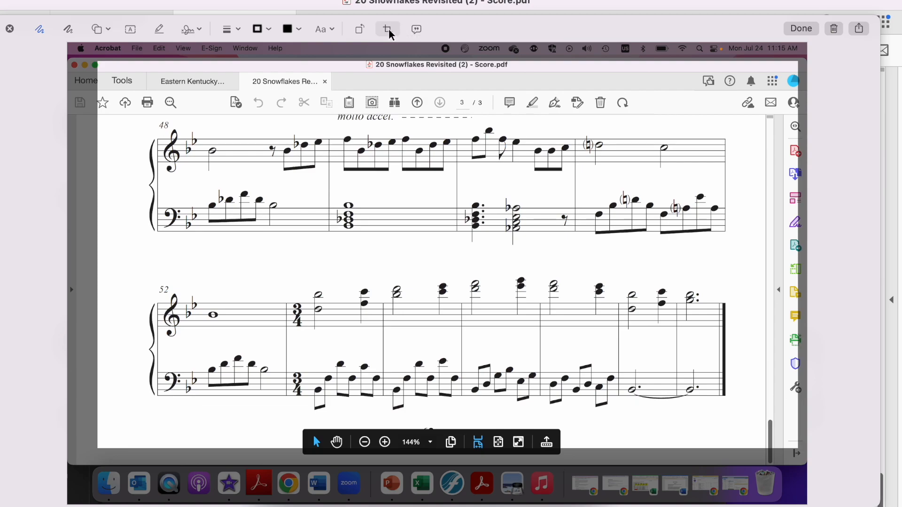
left_click(387, 29)
left_click_drag(68, 48, 132, 270)
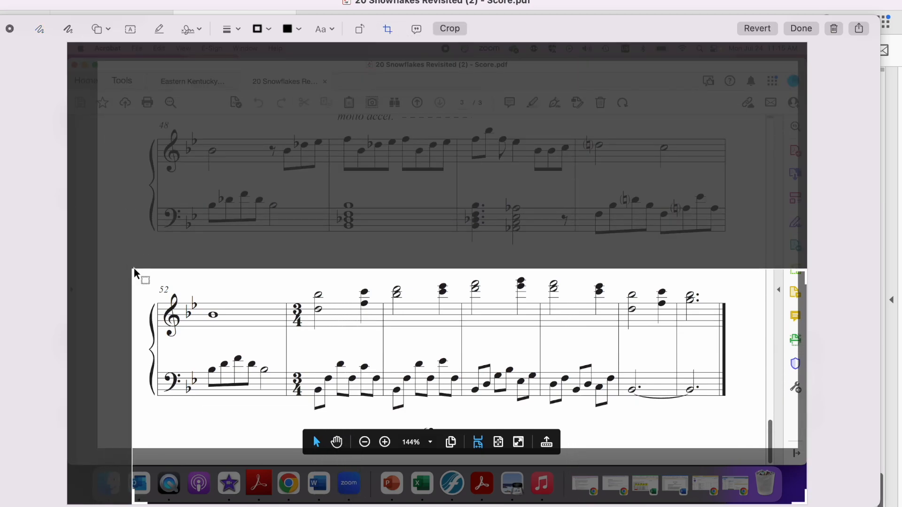
left_click_drag(807, 503, 747, 423)
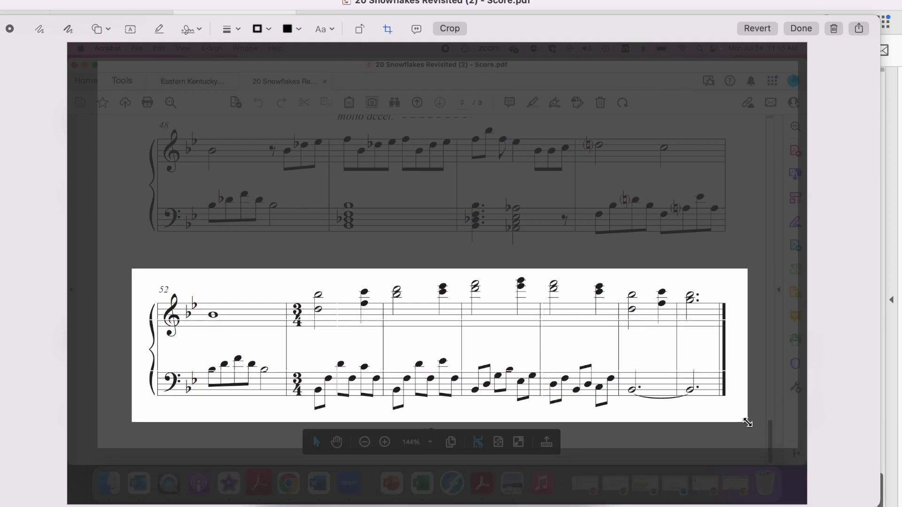
left_click(805, 29)
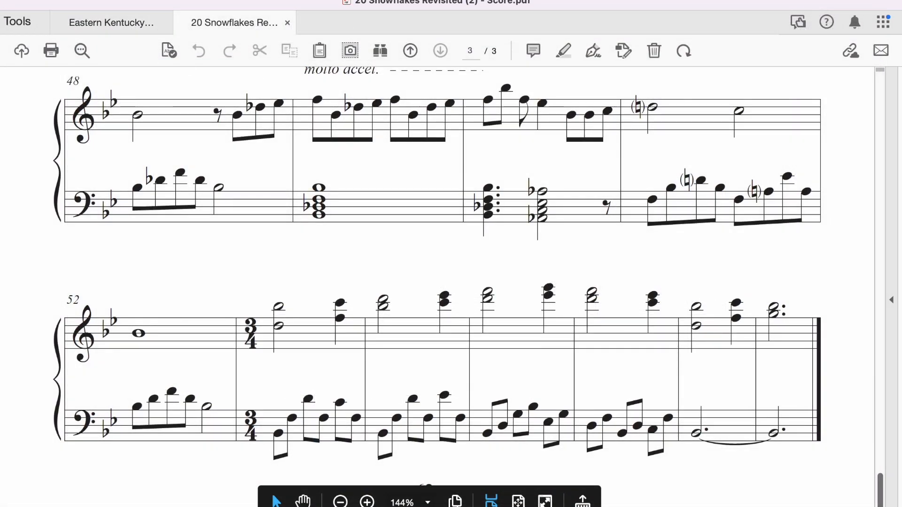
key("super+m")
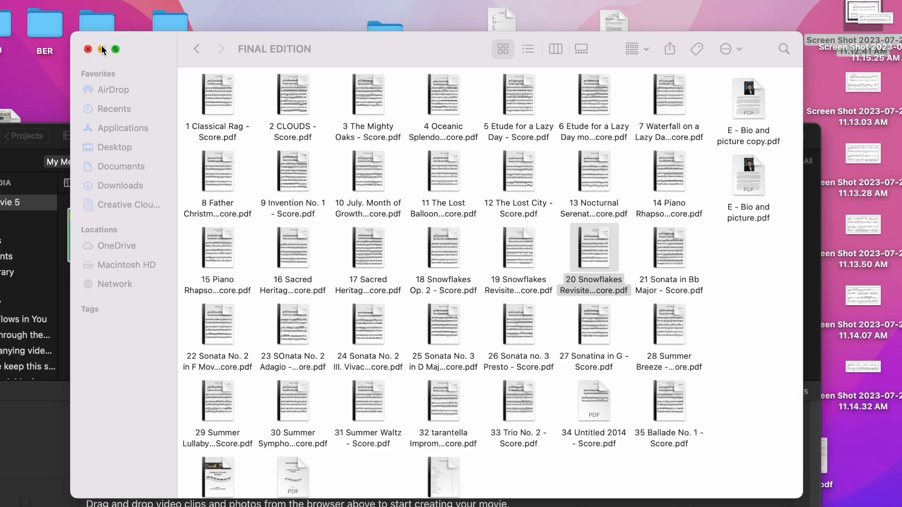
Add the first score screenshots, through the 11.14.32 AM one, to My Movie 5's media.
left_click(102, 49)
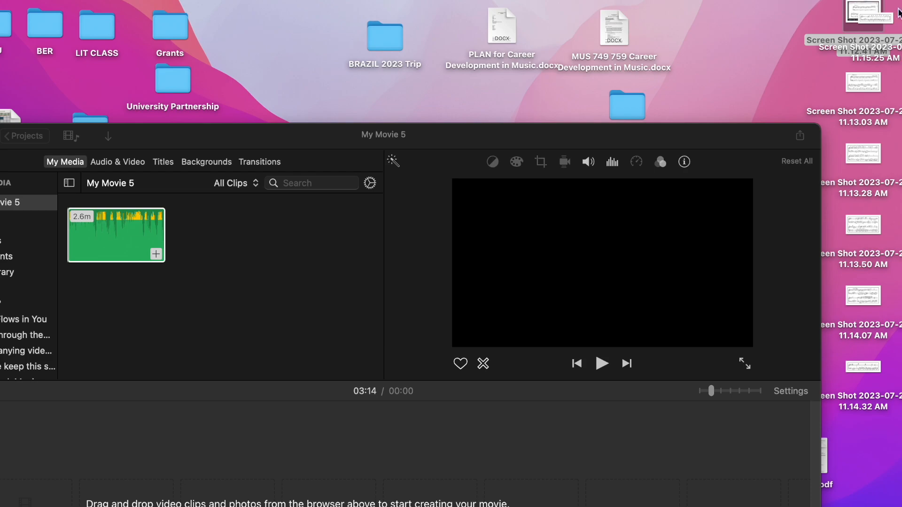
left_click_drag(856, 88, 258, 243)
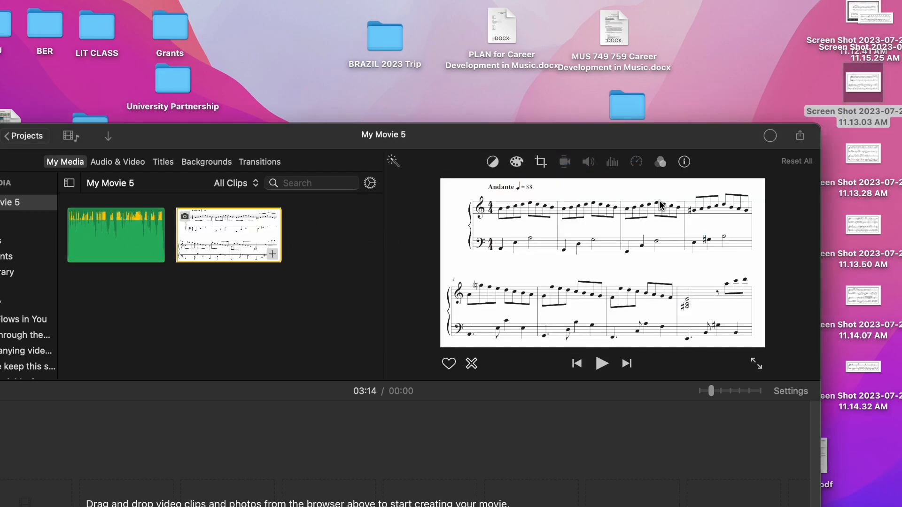
left_click_drag(863, 155, 242, 289)
left_click_drag(851, 246, 329, 305)
left_click_drag(861, 307, 353, 325)
left_click_drag(866, 371, 261, 350)
Add the remaining screenshots (11.14.49 AM, 11.12.41 AM and one more) to the media.
left_click_drag(612, 140, 508, 89)
left_click_drag(741, 227, 232, 264)
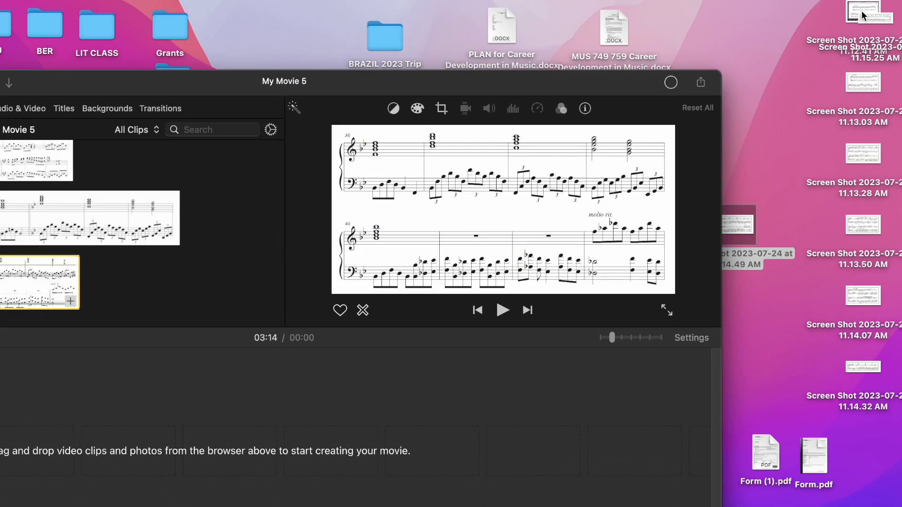
left_click_drag(853, 12, 227, 248)
left_click_drag(887, 32, 205, 276)
left_click_drag(328, 82, 467, 14)
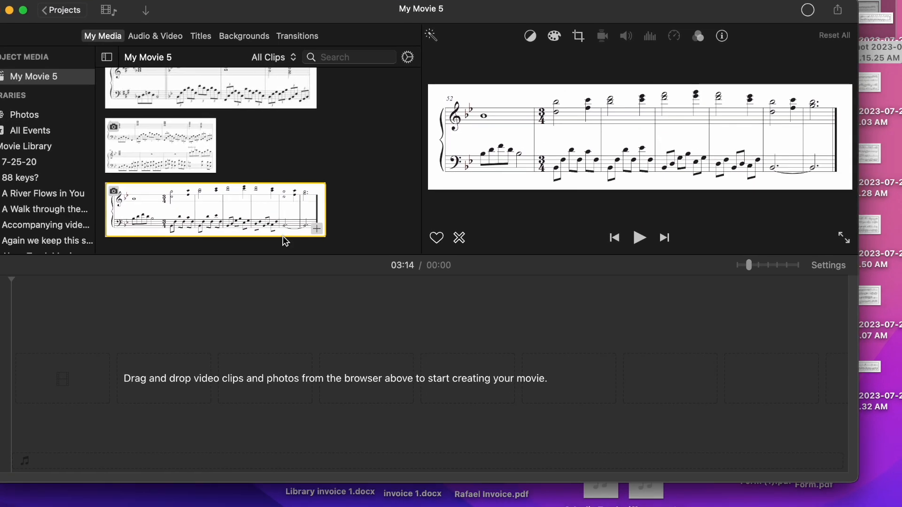
scroll(285, 241, "up", 5)
left_click(262, 112)
left_click(174, 163)
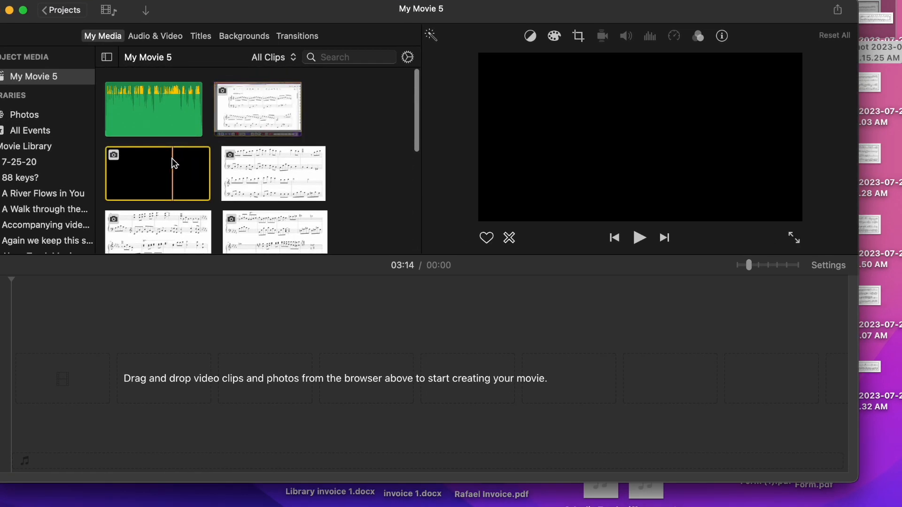
left_click(277, 177)
scroll(278, 177, "down", 3)
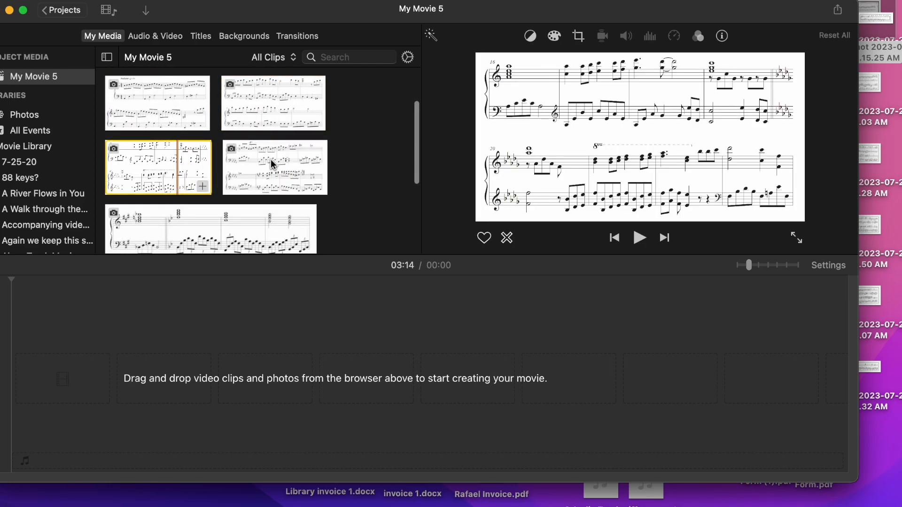
left_click(157, 225)
scroll(183, 224, "down", 2)
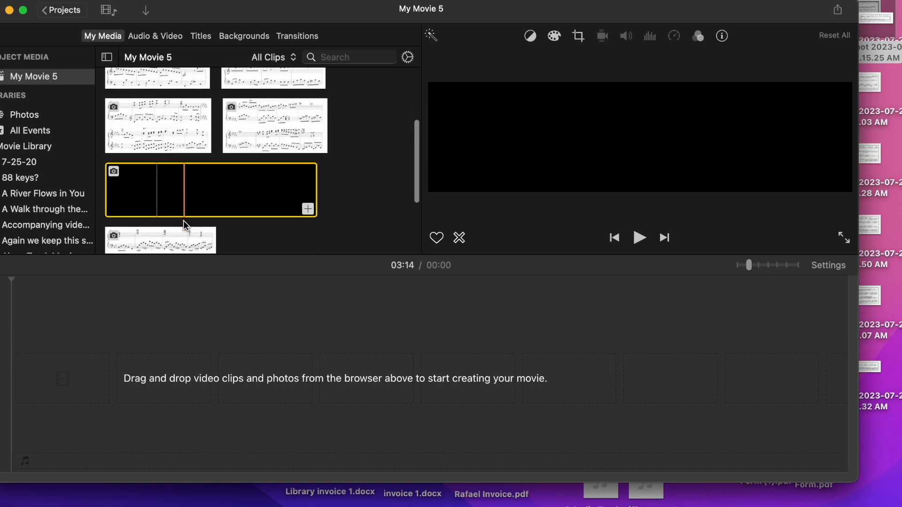
scroll(184, 220, "down", 5)
left_click(176, 134)
left_click(246, 197)
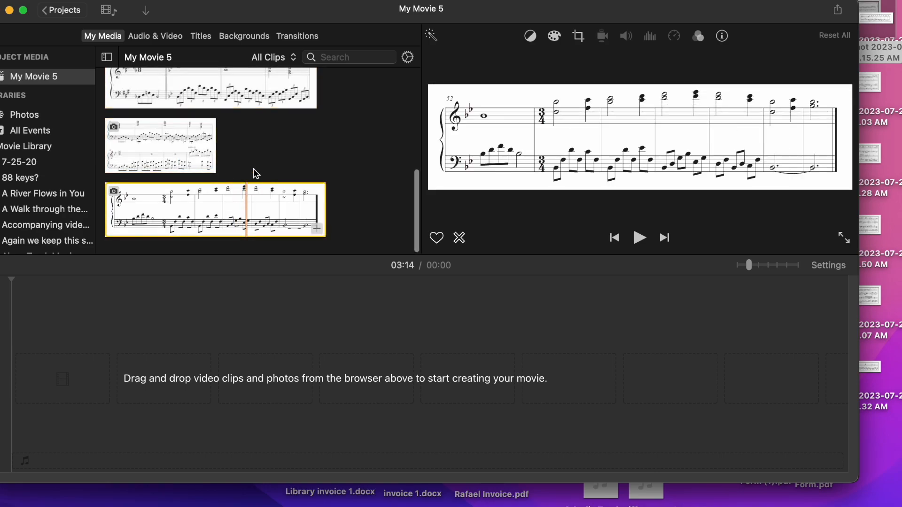
scroll(254, 172, "up", 10)
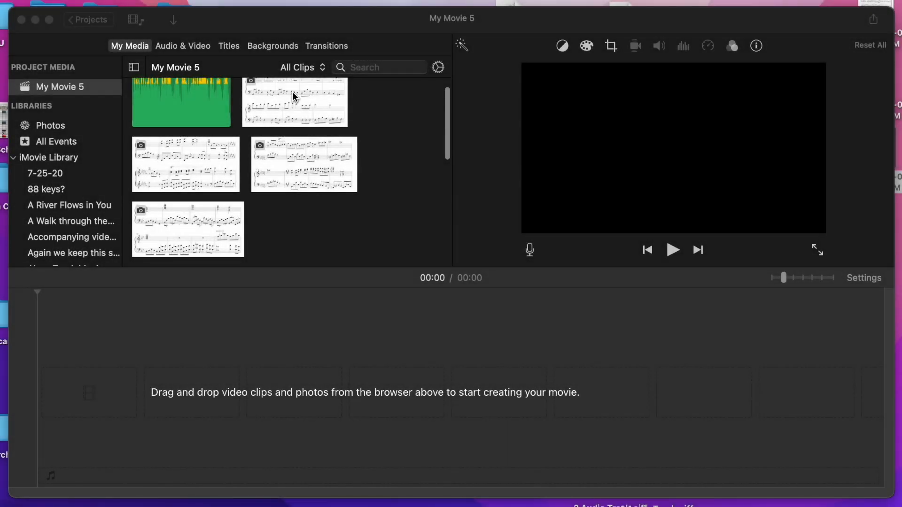
left_click(294, 98)
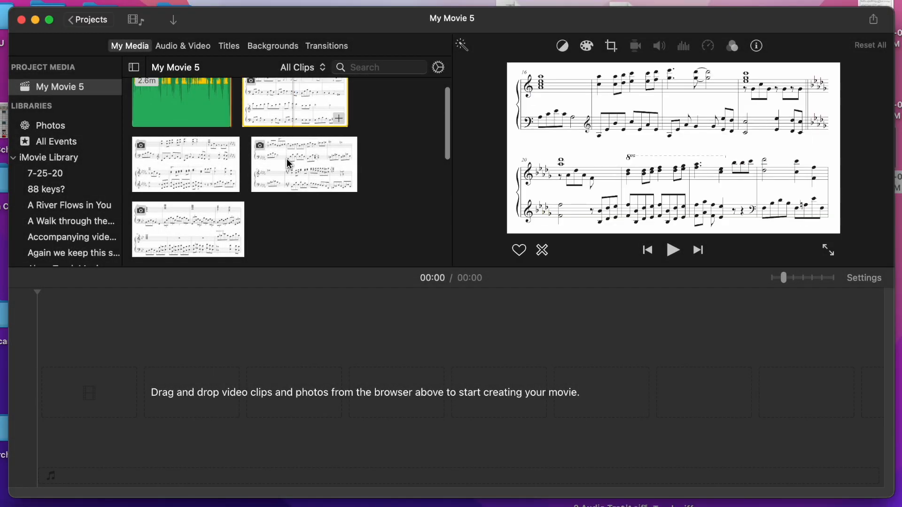
left_click(201, 220)
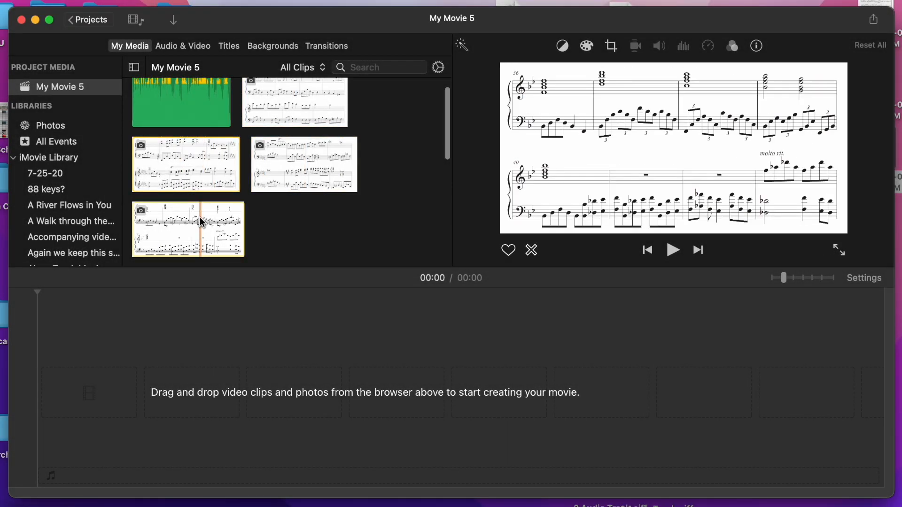
left_click(314, 206)
scroll(246, 148, "down", 1)
scroll(246, 150, "up", 2)
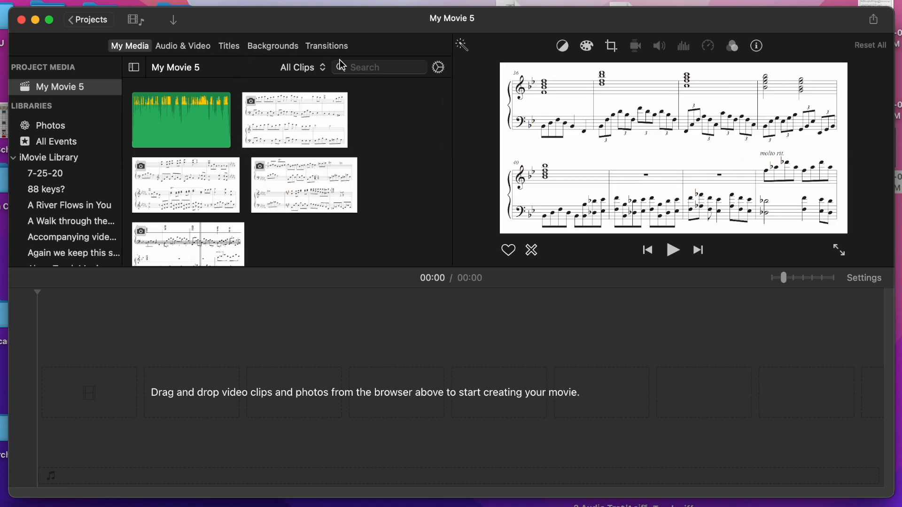
Insert a Standard title reading the composer's name, 'SNOWFLAKES REVISITED' and the pianist's piano credit.
left_click(232, 51)
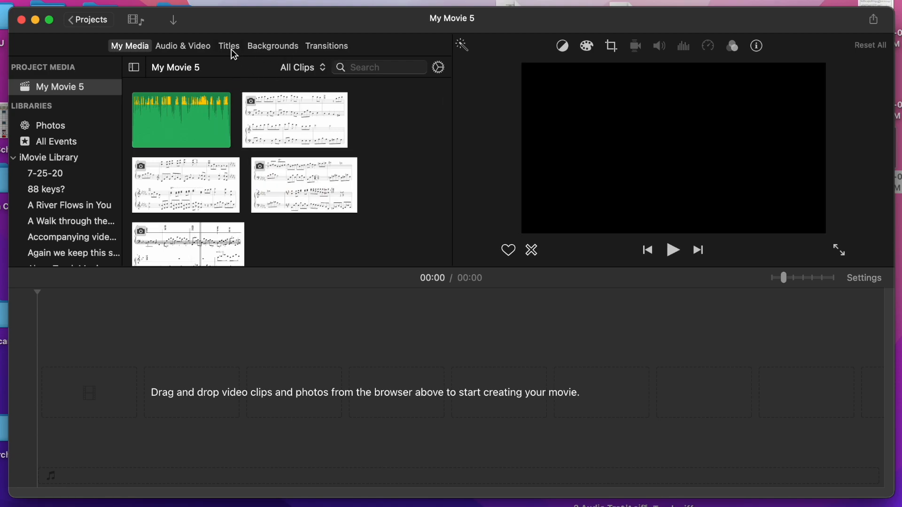
left_click_drag(133, 211, 75, 392)
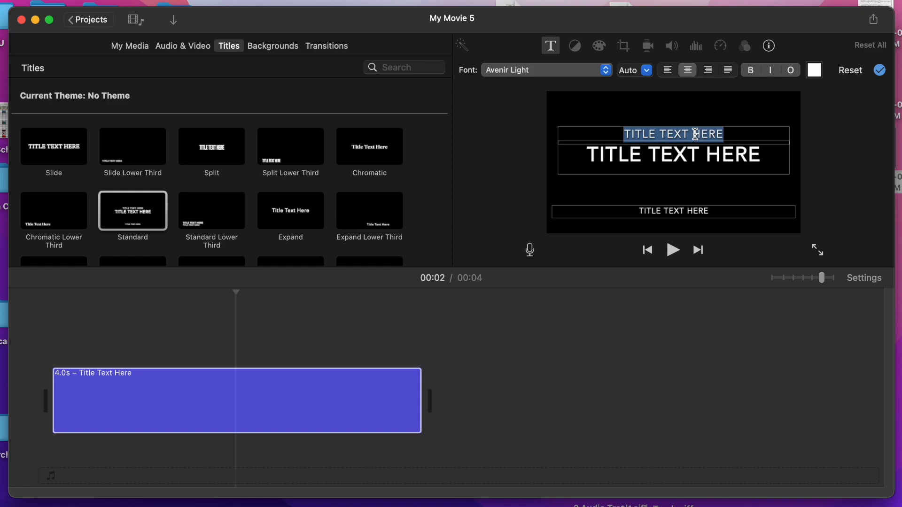
type("DAVID MOORE")
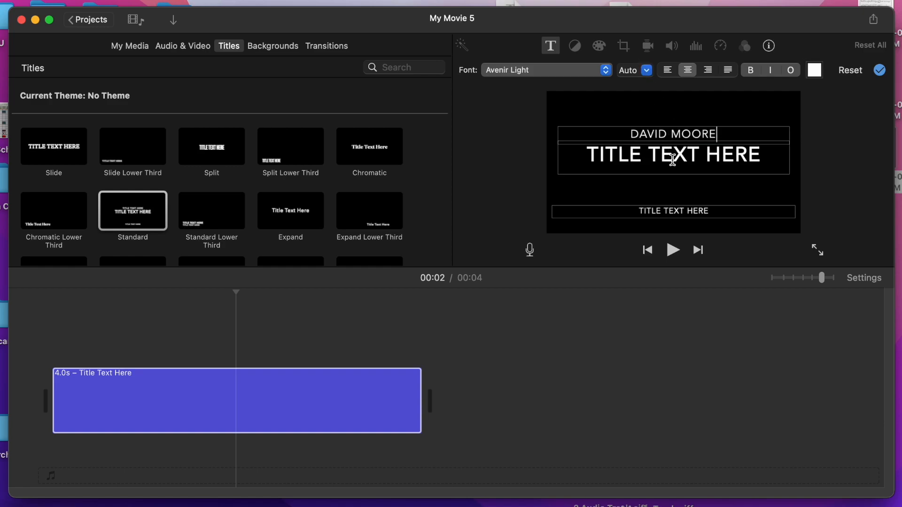
double_click(673, 158)
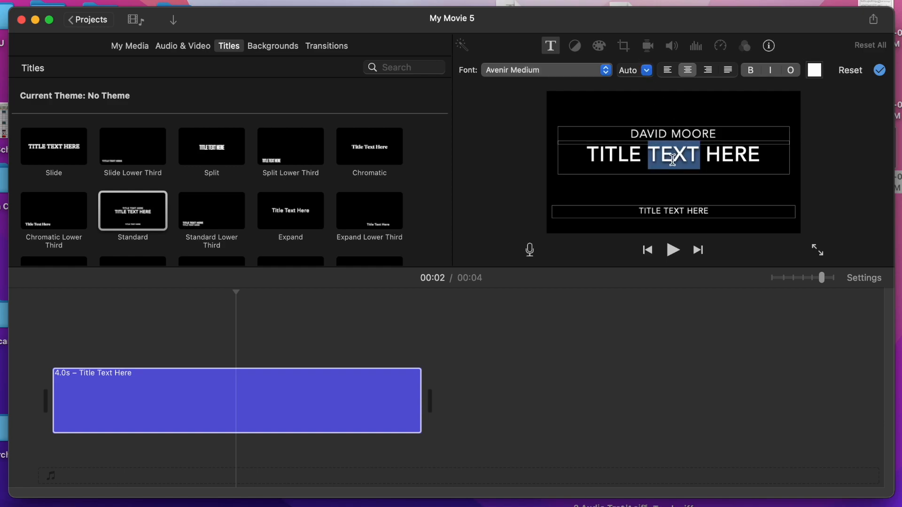
triple_click(673, 160)
type("SNO")
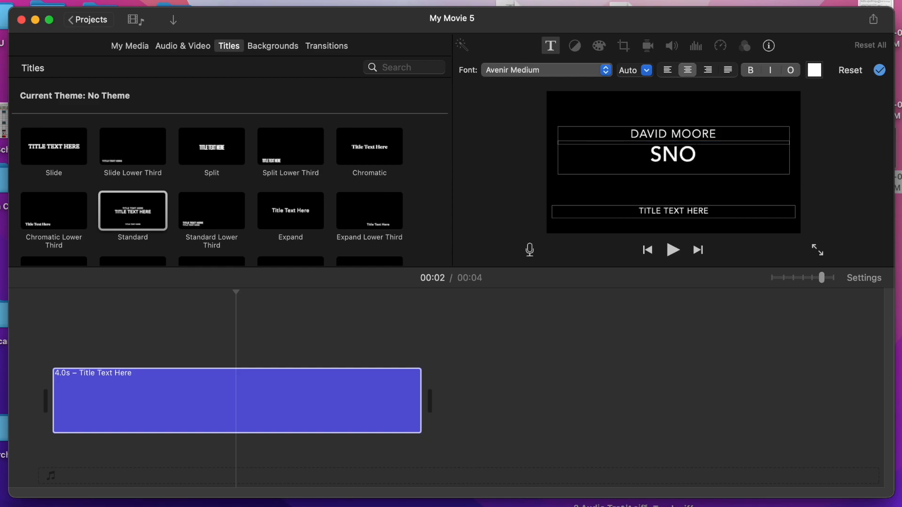
type("WFLAKES")
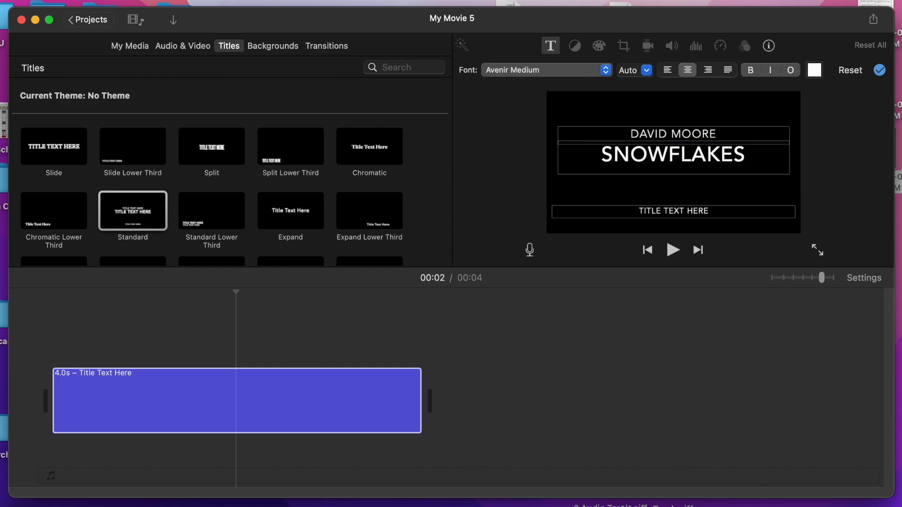
type(" REVISITE")
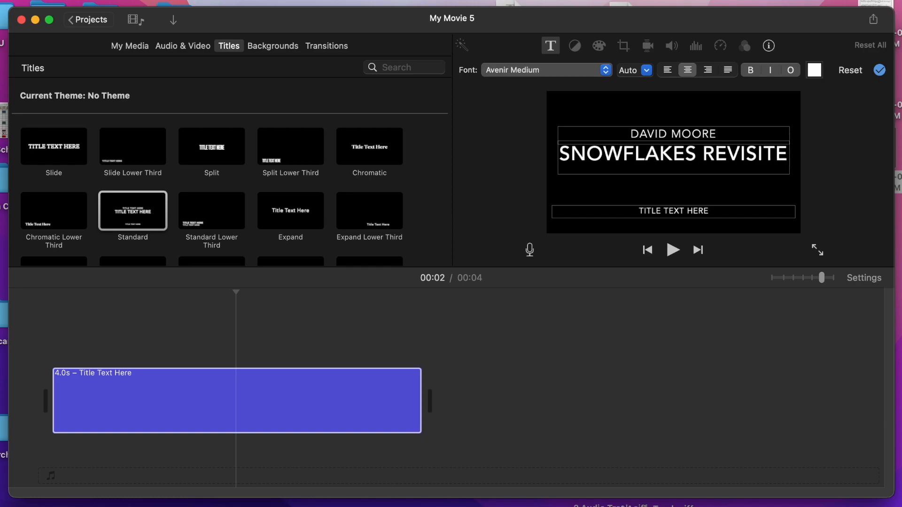
type("D")
left_click(687, 207)
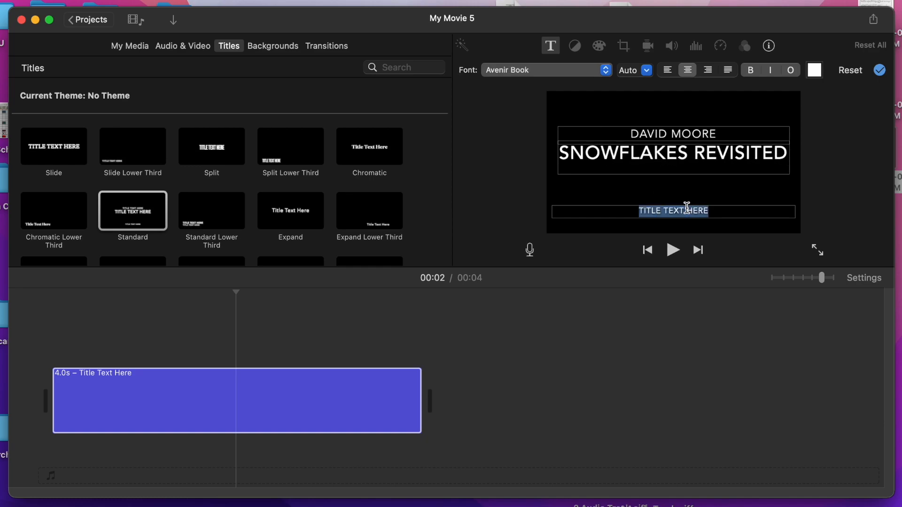
type("JESSICA DORM")
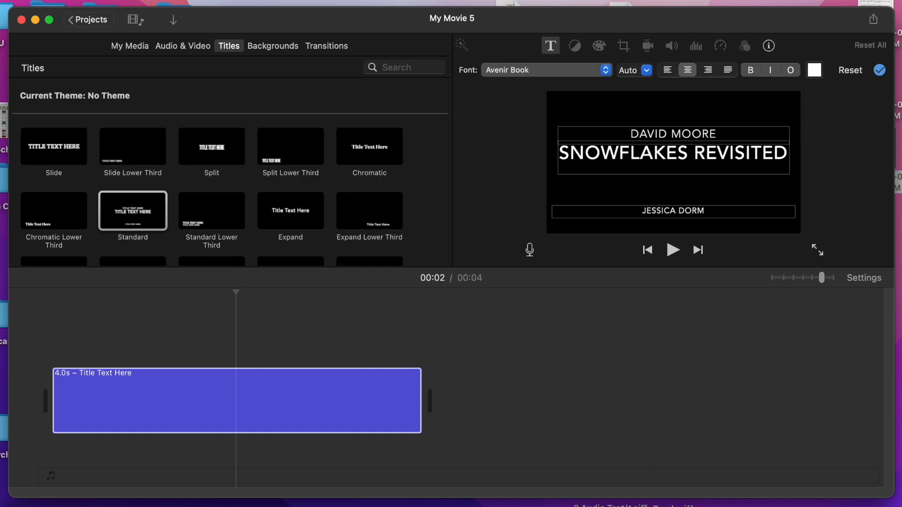
type("AN, PIANO")
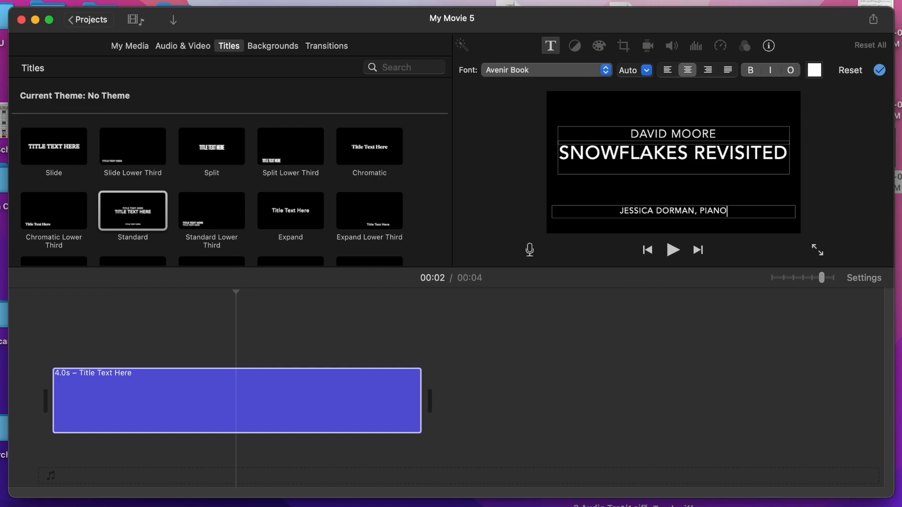
left_click(654, 327)
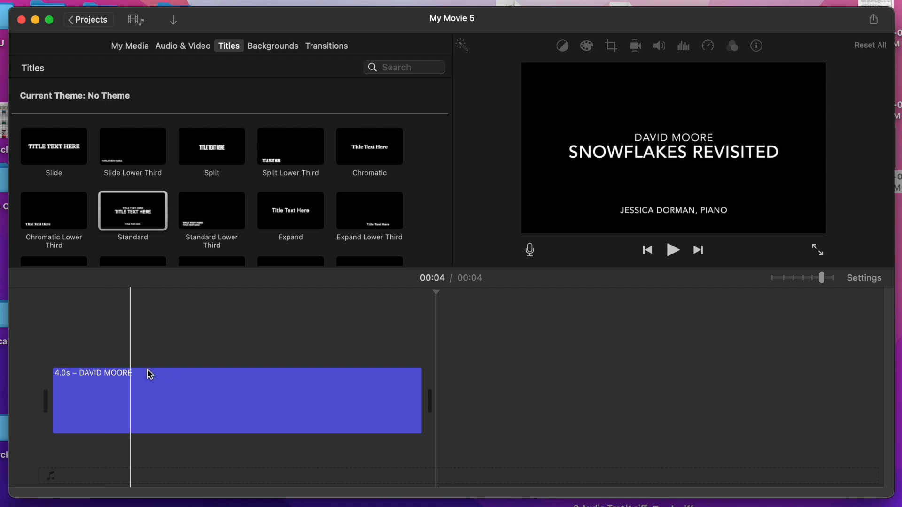
Drag the 2.6-minute Snowflakes piano audio from My Media onto the timeline beneath the title.
left_click(133, 48)
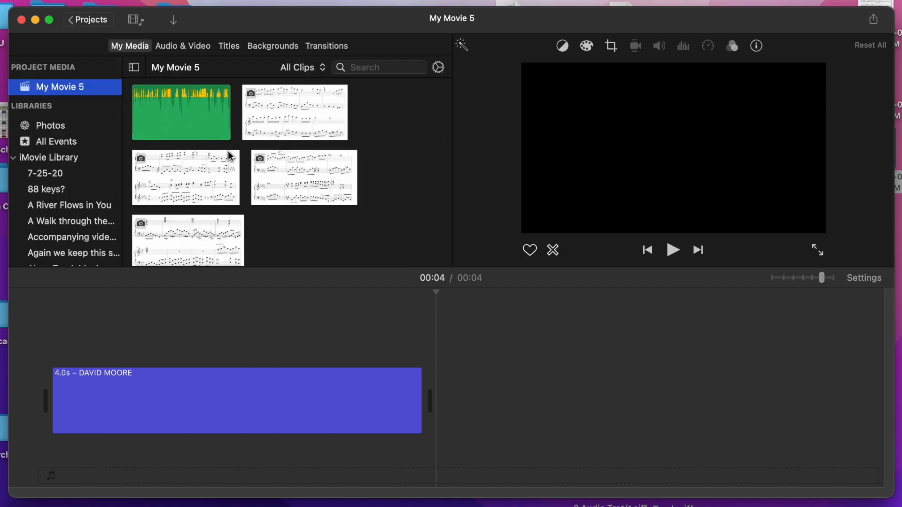
scroll(211, 145, "down", 2)
scroll(211, 151, "up", 3)
left_click_drag(203, 133, 210, 457)
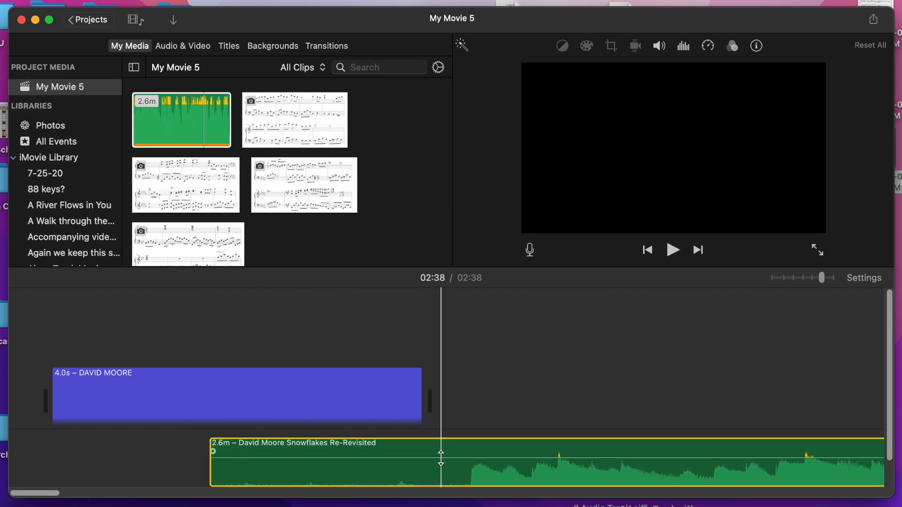
Split off and delete the 2.2s audio piece, slide the piano recording earlier, and zoom out.
right_click(417, 453)
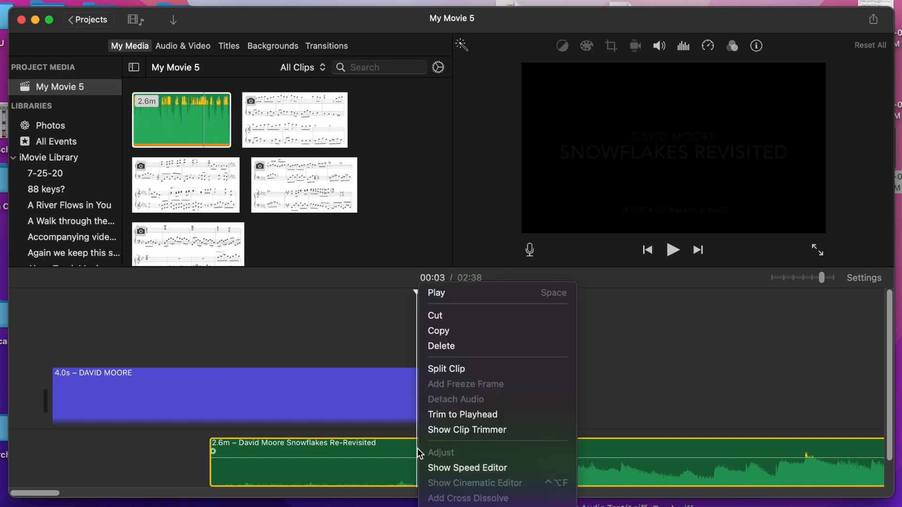
left_click(456, 373)
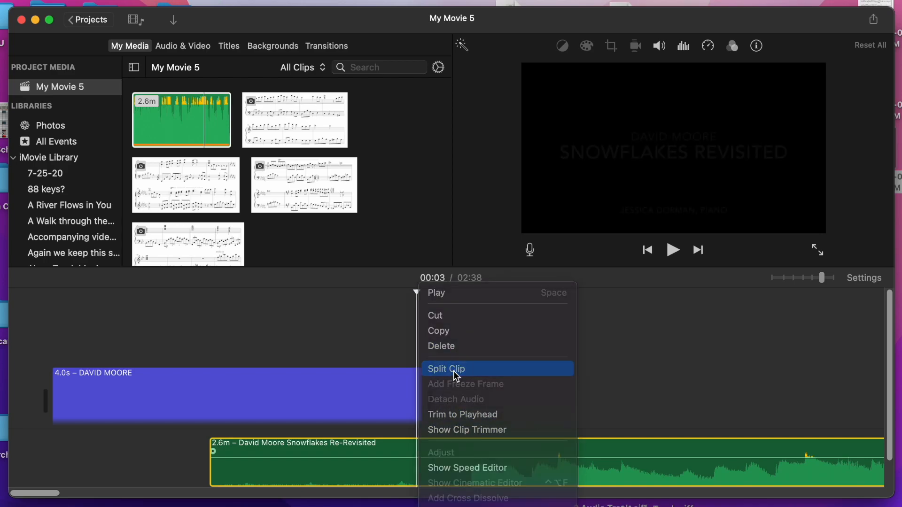
key("Delete")
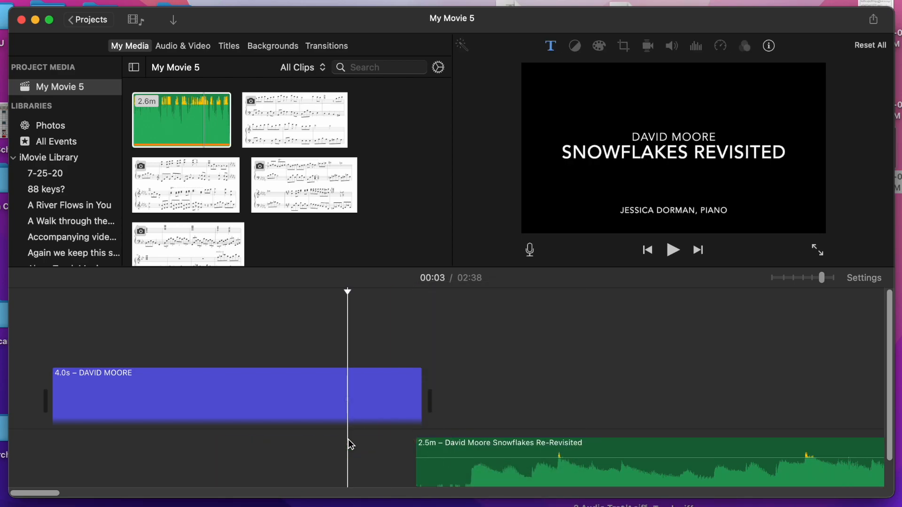
mouse_move(463, 445)
left_mouse_down()
mouse_move(410, 450)
mouse_move(456, 451)
left_mouse_up()
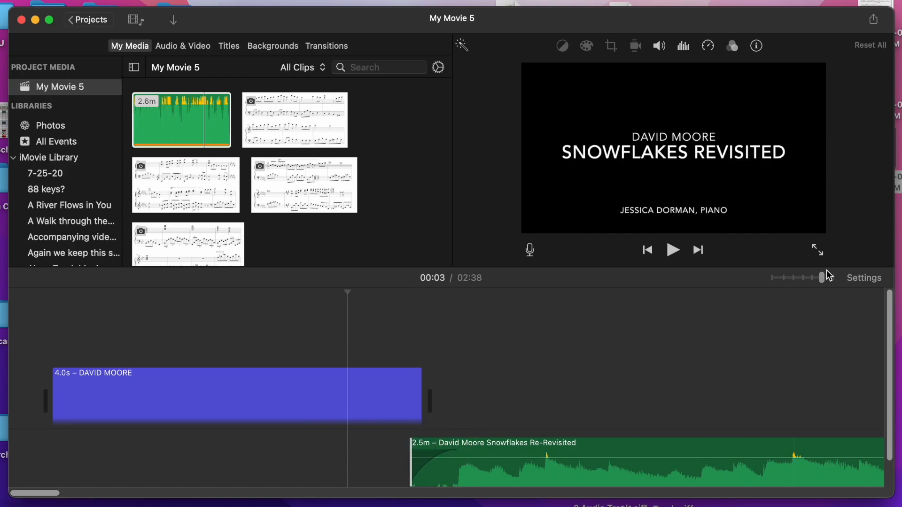
left_click_drag(823, 279, 793, 280)
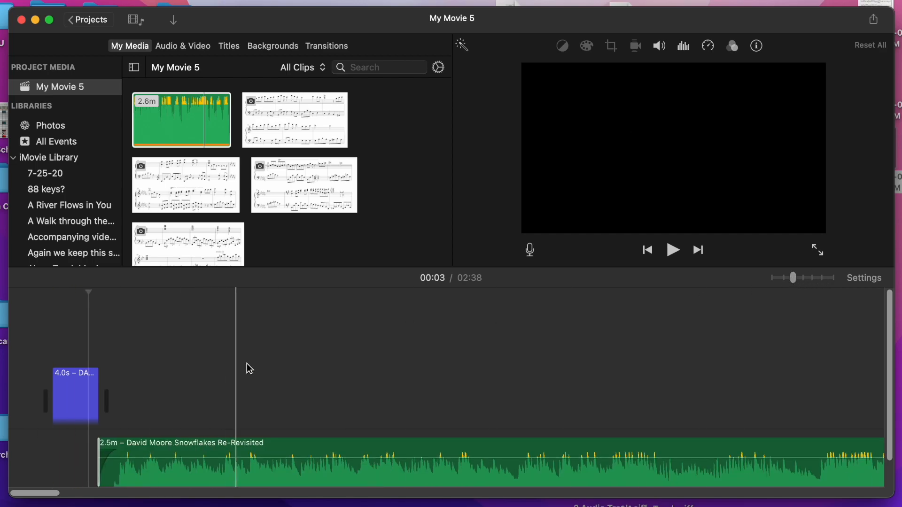
Preview the sheet-music photos in My Media to locate the Andante page.
left_click(288, 111)
left_click(202, 178)
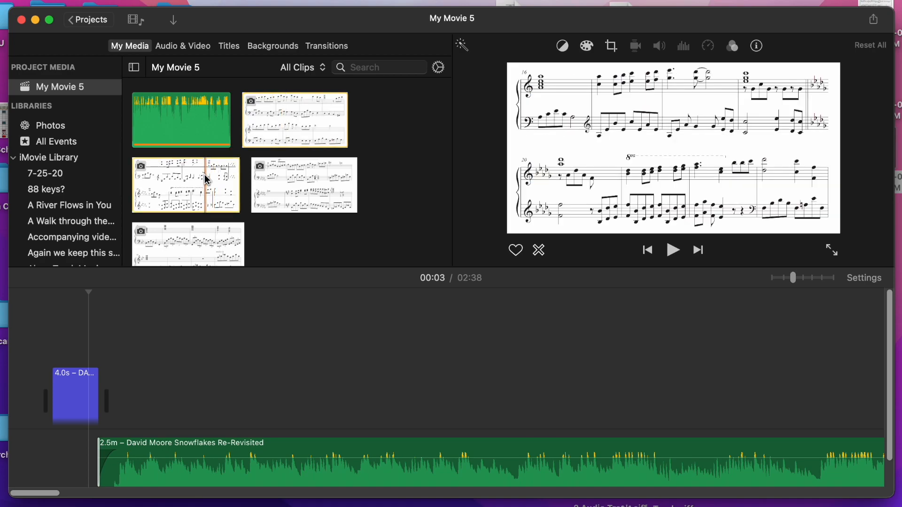
left_click(302, 187)
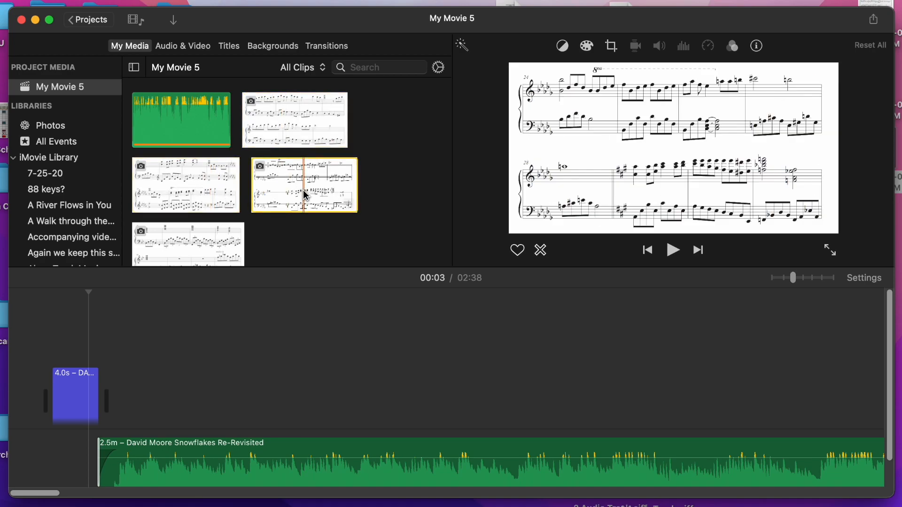
left_click(207, 240)
scroll(263, 198, "down", 5)
left_click(253, 168)
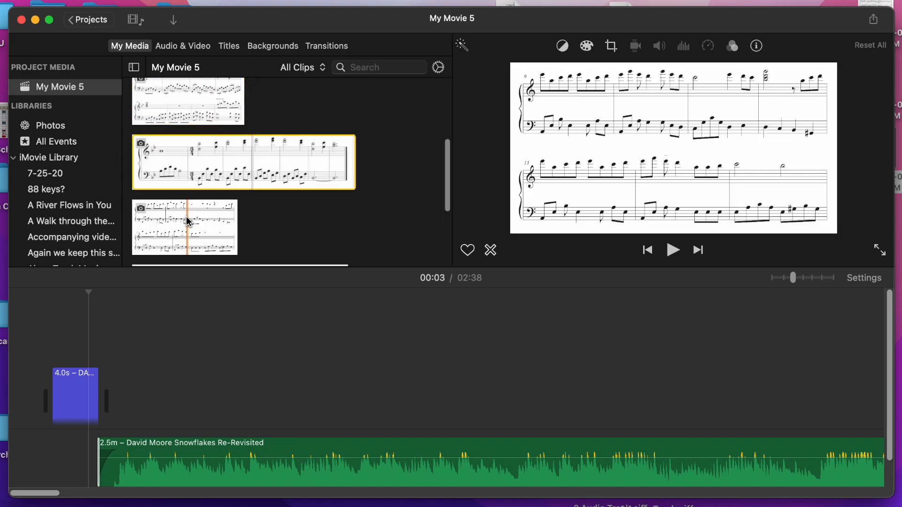
left_click(186, 216)
scroll(187, 211, "down", 3)
left_click(190, 207)
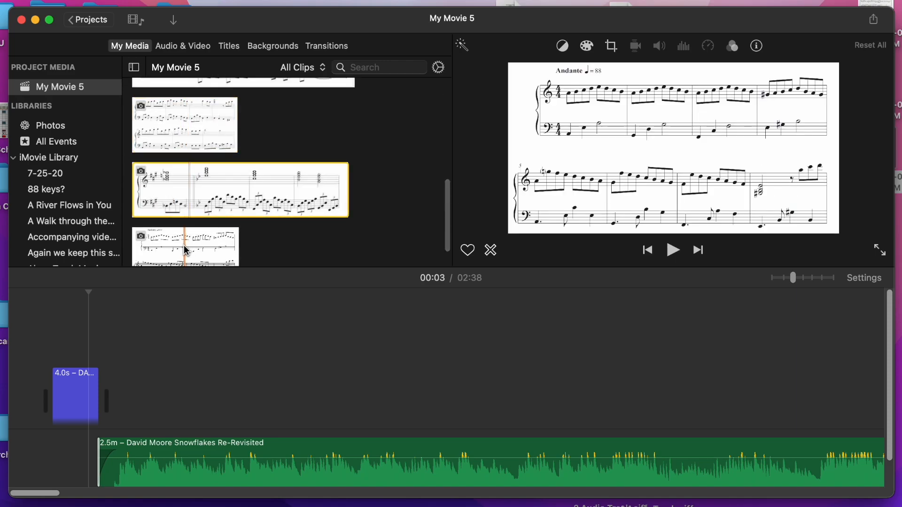
left_click(185, 245)
Place the Andante page after the title, followed by the next four sheet-music pages.
left_click_drag(156, 221, 136, 393)
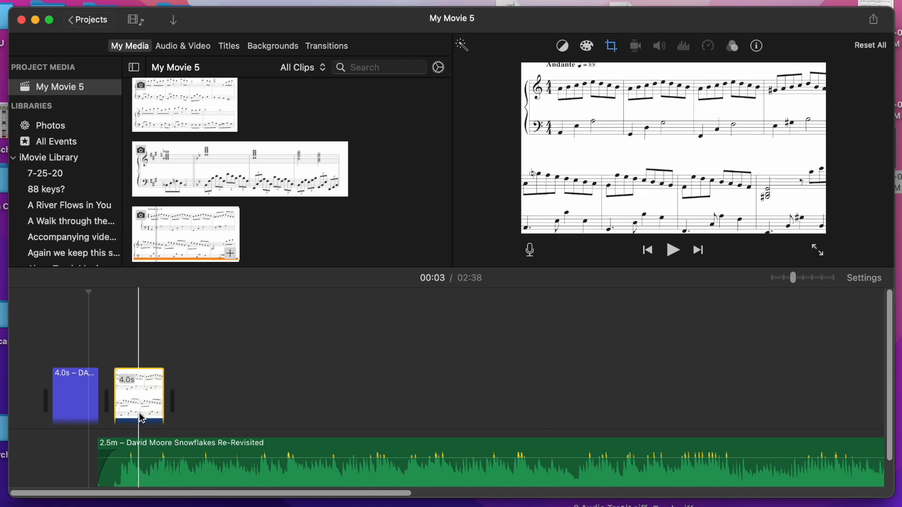
left_click(212, 228)
scroll(212, 227, "up", 3)
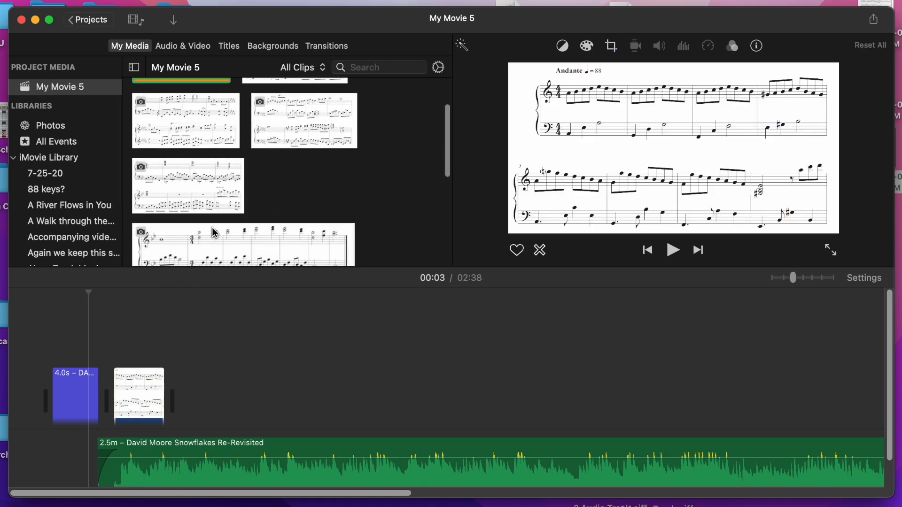
left_click_drag(298, 123, 221, 390)
left_click_drag(195, 190, 287, 380)
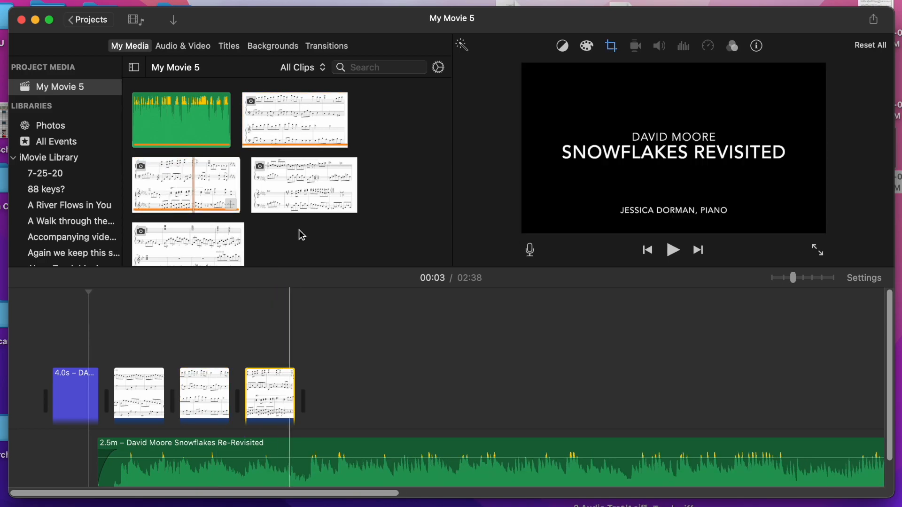
left_click_drag(308, 213, 349, 375)
left_click_drag(191, 241, 420, 392)
Add the wide score clips to the end of the sequence and select the first score clip.
scroll(262, 175, "down", 4)
scroll(265, 178, "down", 2)
left_click_drag(225, 187, 507, 374)
scroll(263, 197, "down", 3)
left_click_drag(212, 140, 690, 329)
left_click_drag(220, 198, 777, 378)
scroll(470, 404, "right", 5)
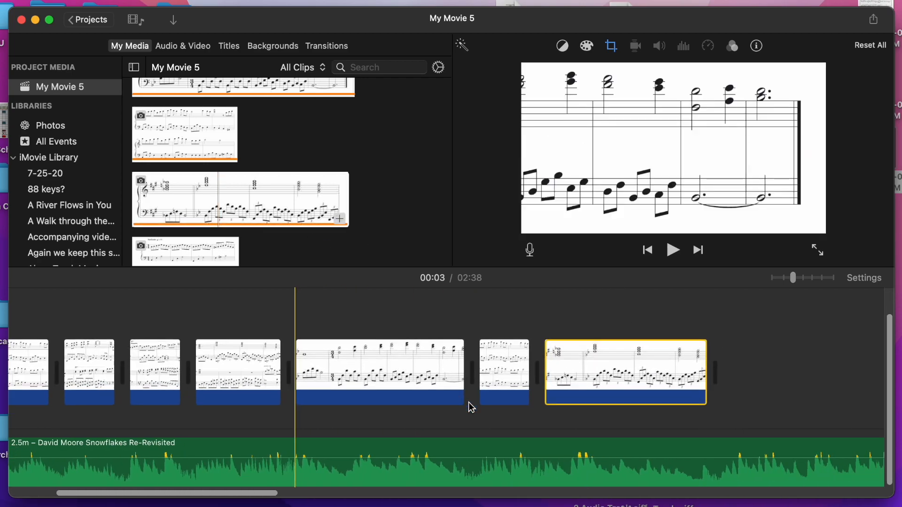
scroll(315, 185, "down", 2)
left_click(161, 223)
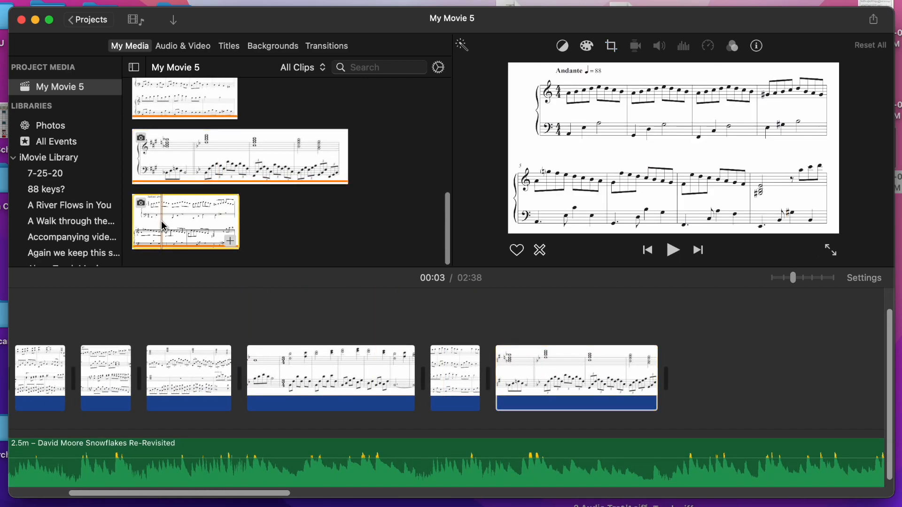
scroll(248, 348, "left", 5)
left_click(152, 394)
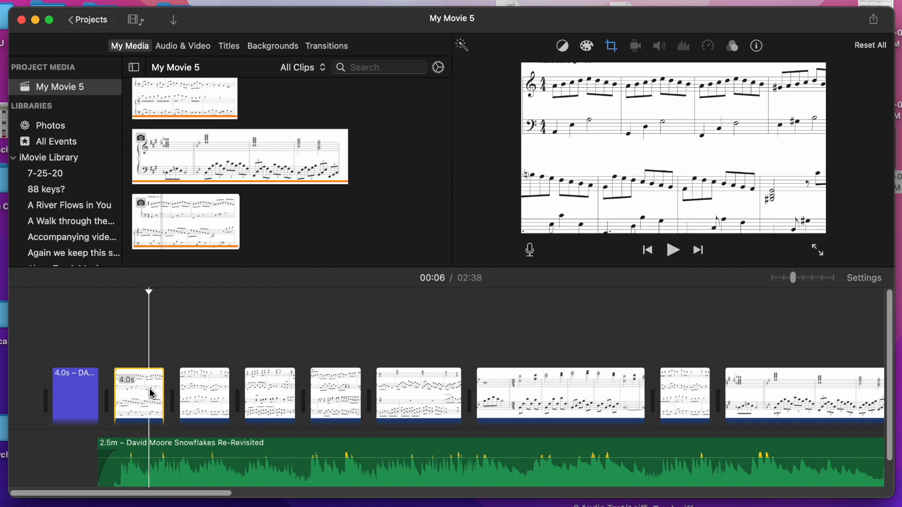
Set the Andante and second score clips to Fit, then preview around the fourth clip.
left_click(612, 47)
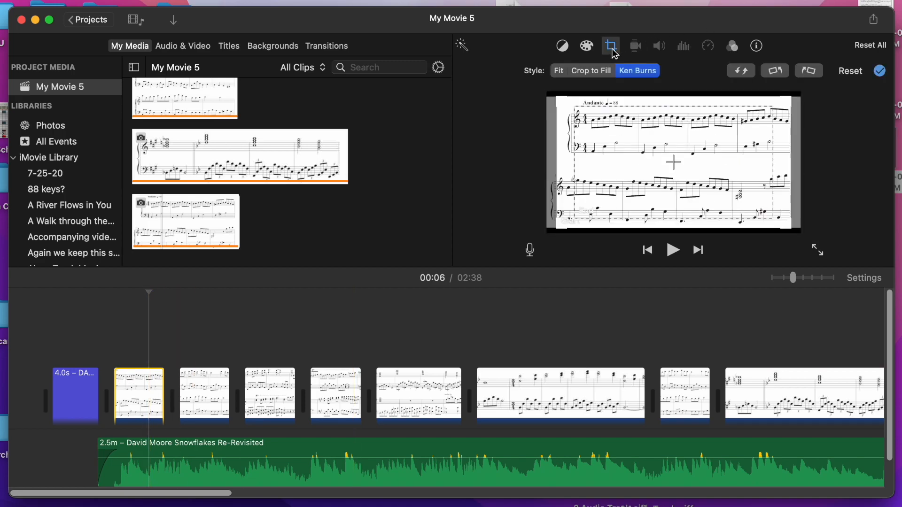
left_click(560, 71)
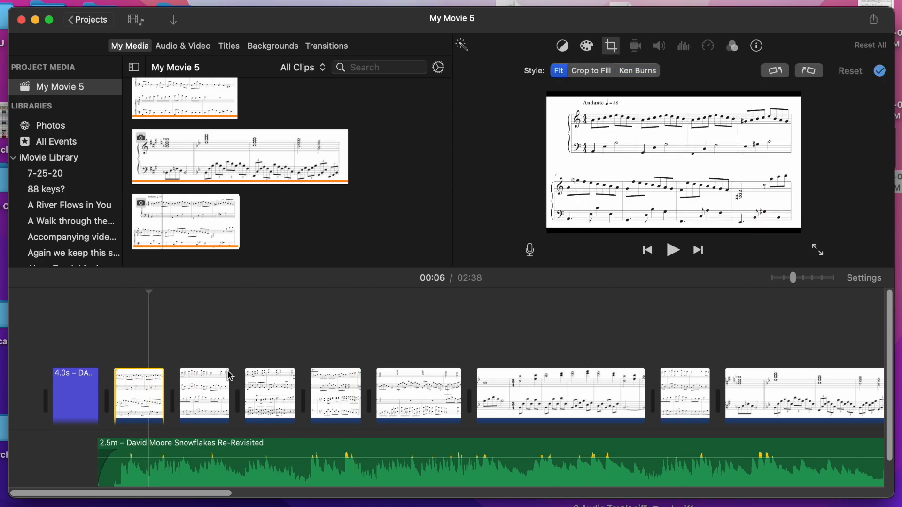
left_click(206, 396)
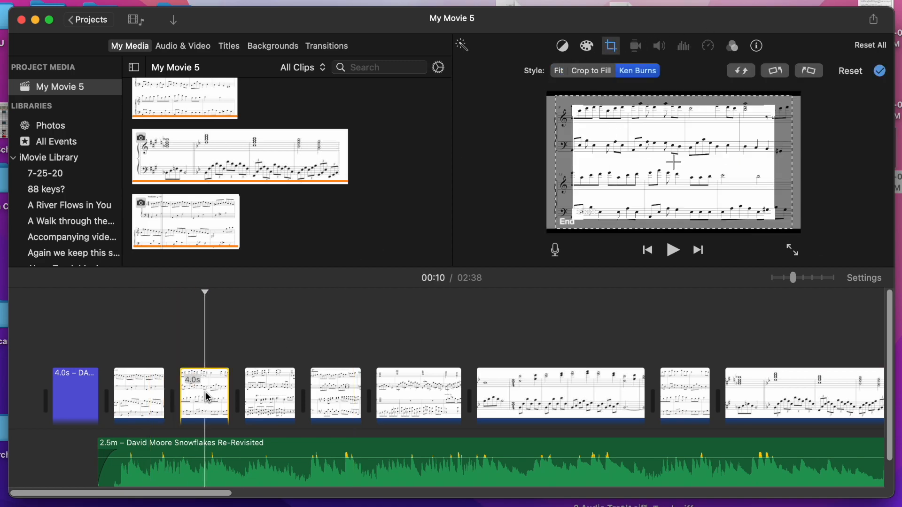
left_click(560, 71)
left_click(271, 408)
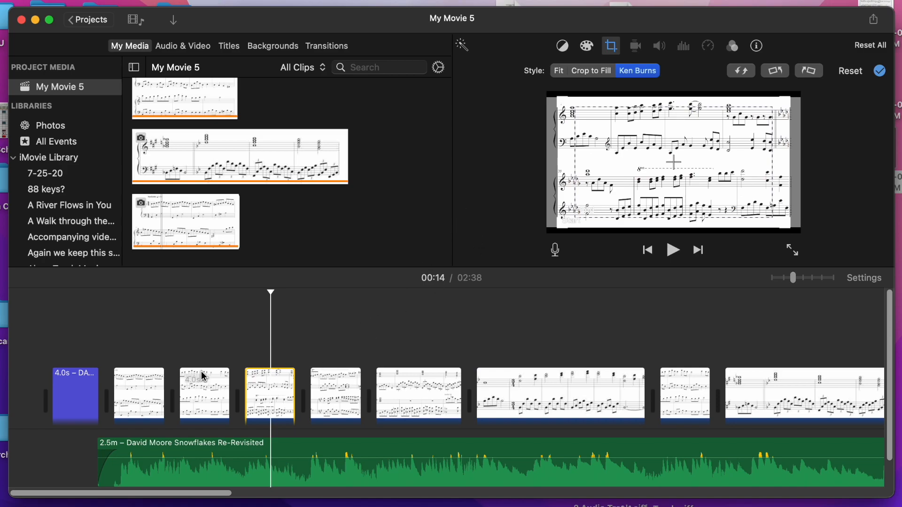
left_click(140, 347)
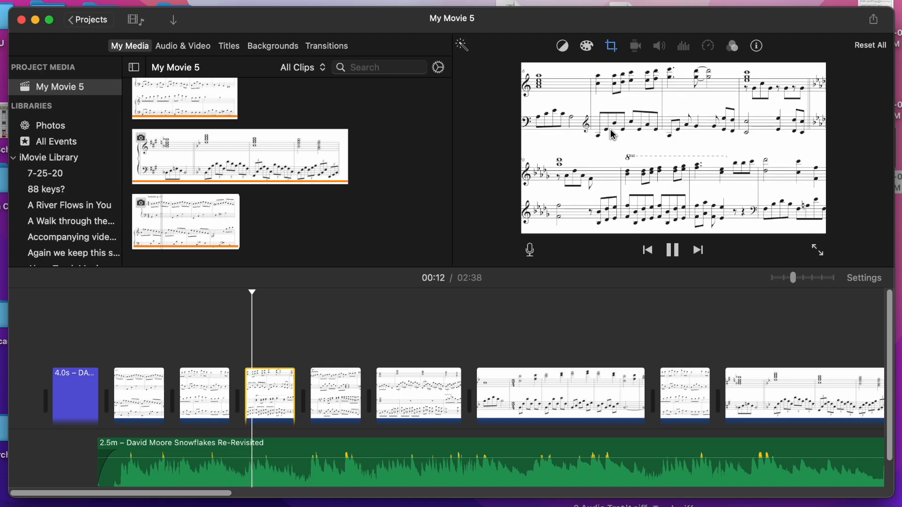
key("space")
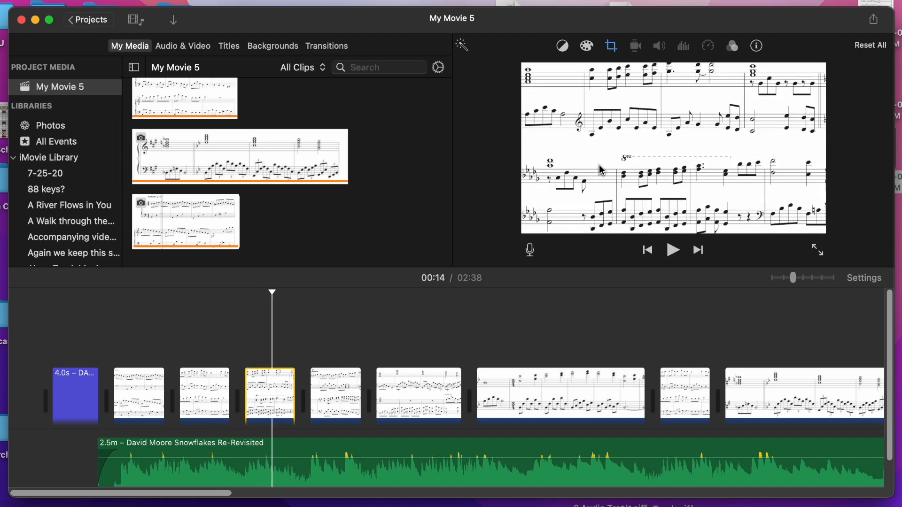
left_click(265, 397)
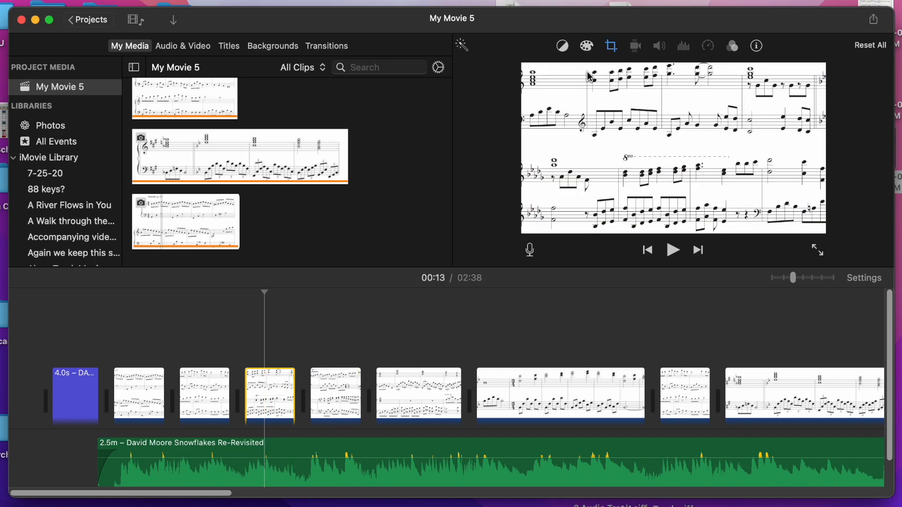
Switch the fourth through the 4.0s score clips from Ken Burns to Fit.
left_click(611, 47)
left_click(559, 71)
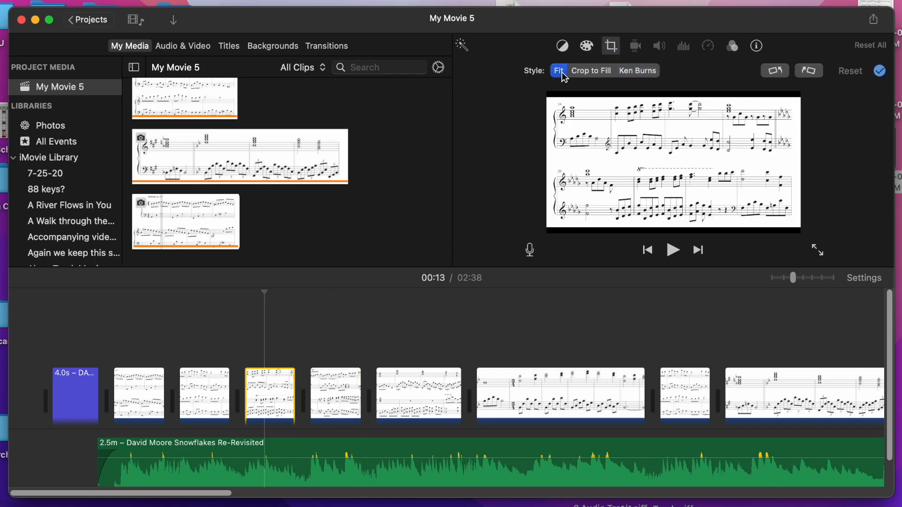
left_click(326, 401)
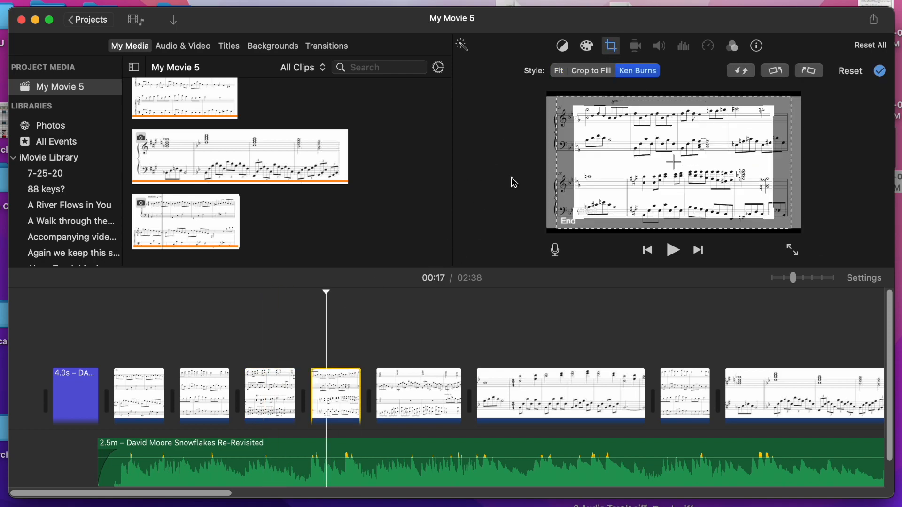
left_click(559, 71)
left_click(420, 397)
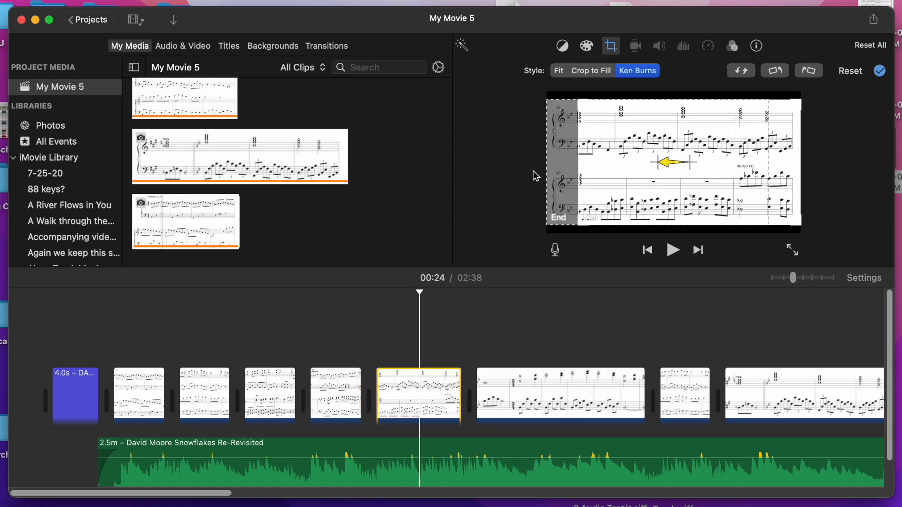
left_click(559, 71)
left_click(537, 395)
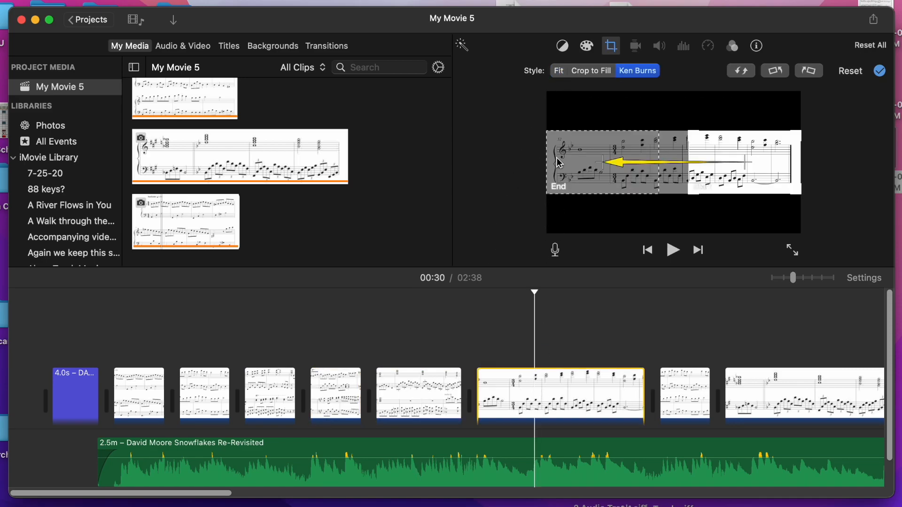
left_click(558, 71)
left_click(681, 391)
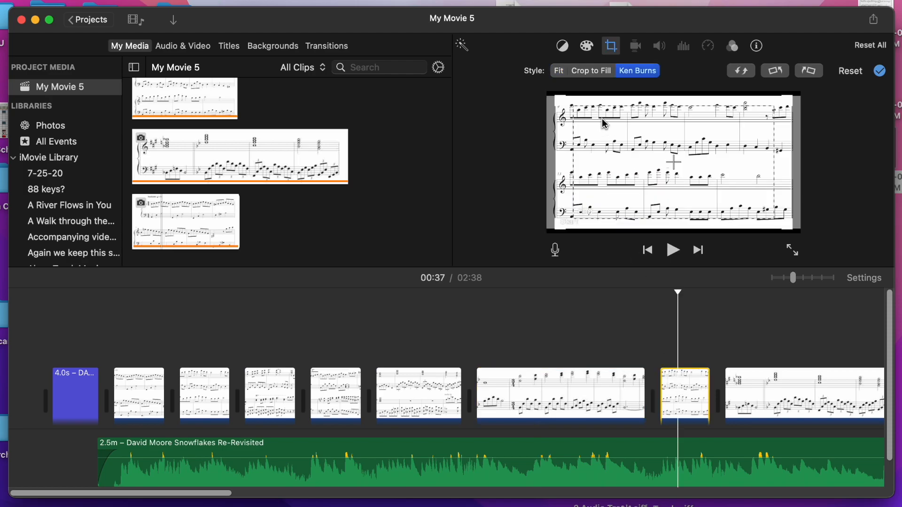
left_click(561, 73)
scroll(619, 387, "right", 10)
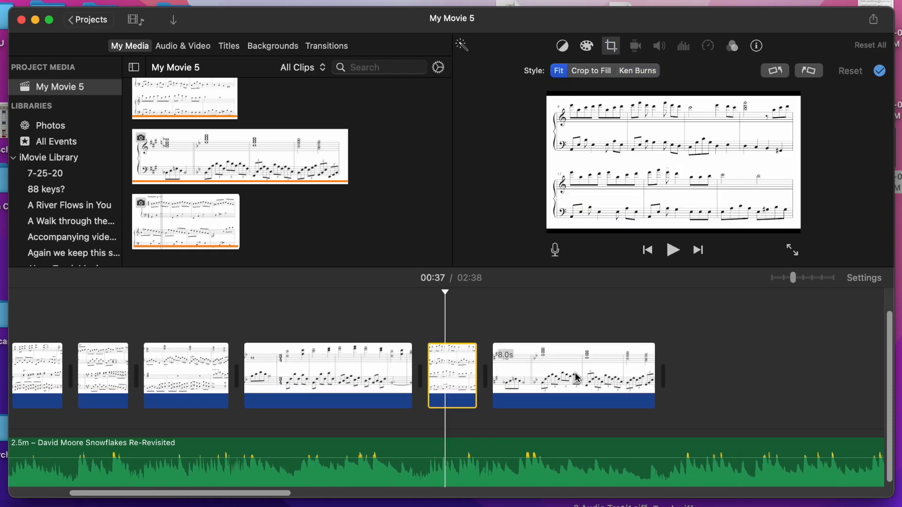
Set the last clip to Fit and move the wide 8.0s clip to the project's end.
left_click(575, 376)
left_click(559, 71)
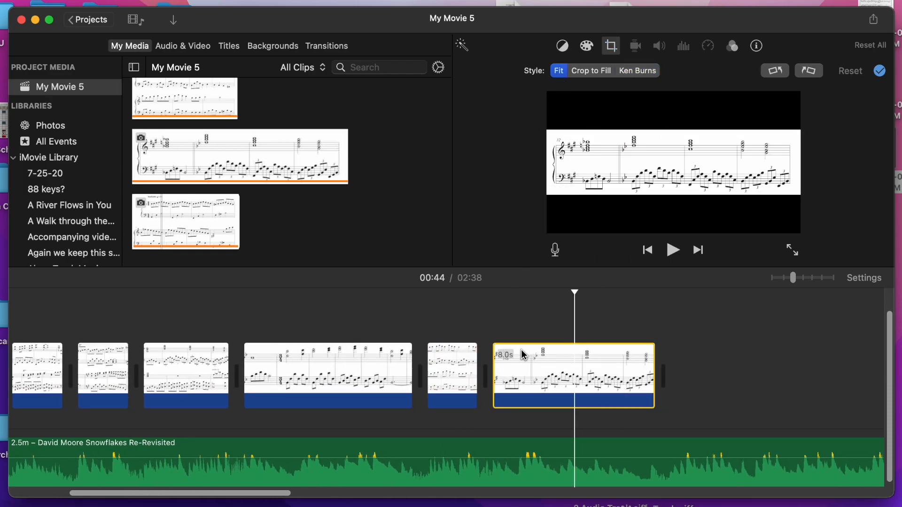
left_click(450, 388)
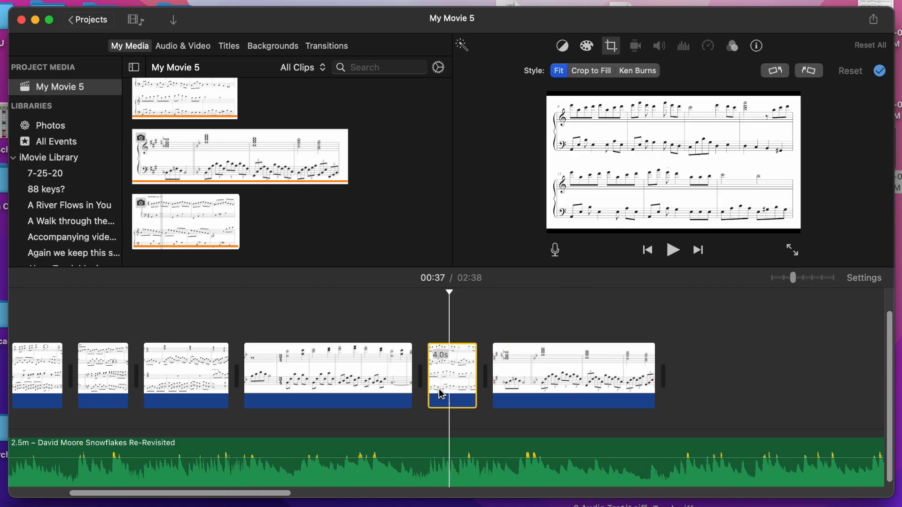
left_click(346, 386)
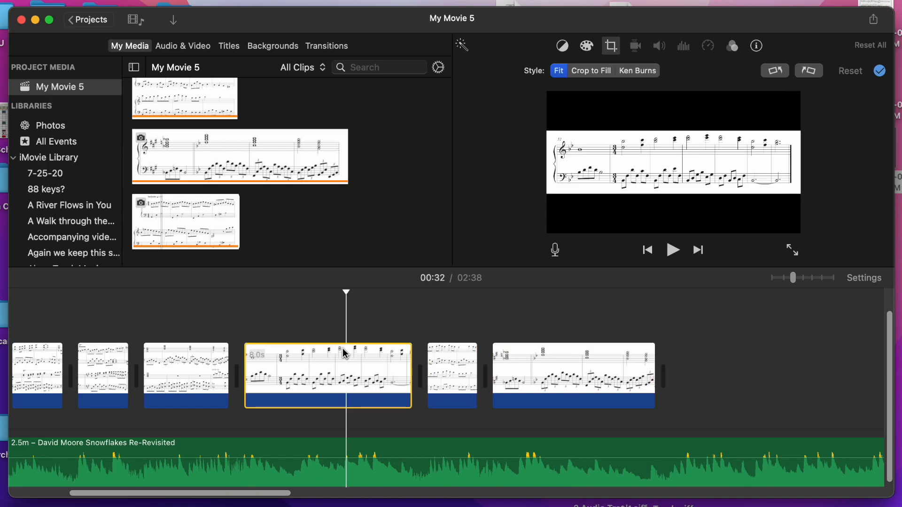
left_click_drag(403, 357, 636, 372)
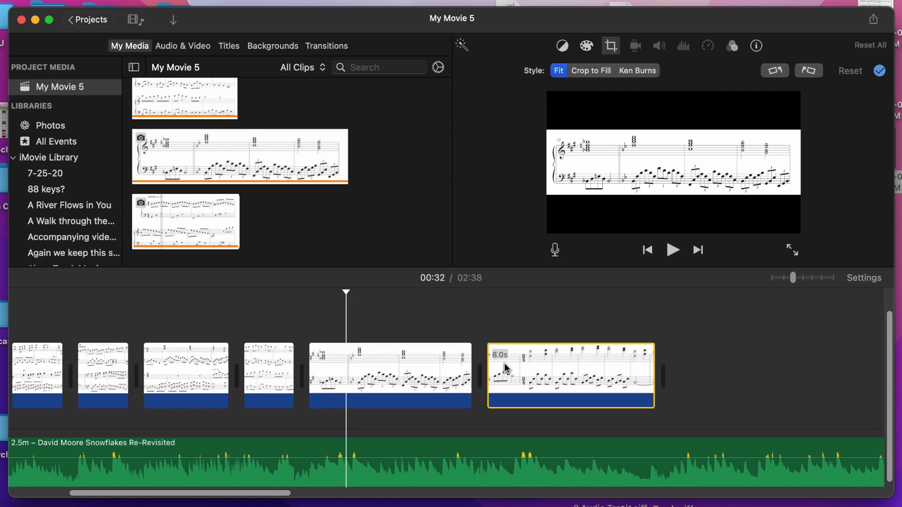
scroll(504, 366, "left", 10)
left_click(137, 383)
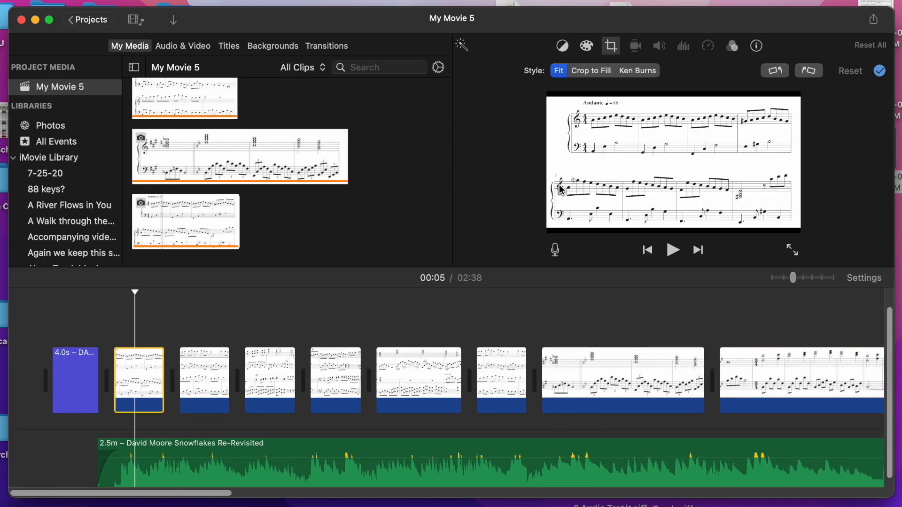
Review the score pages and try moving the 8.0s clip earlier in the sequence.
left_click(202, 370)
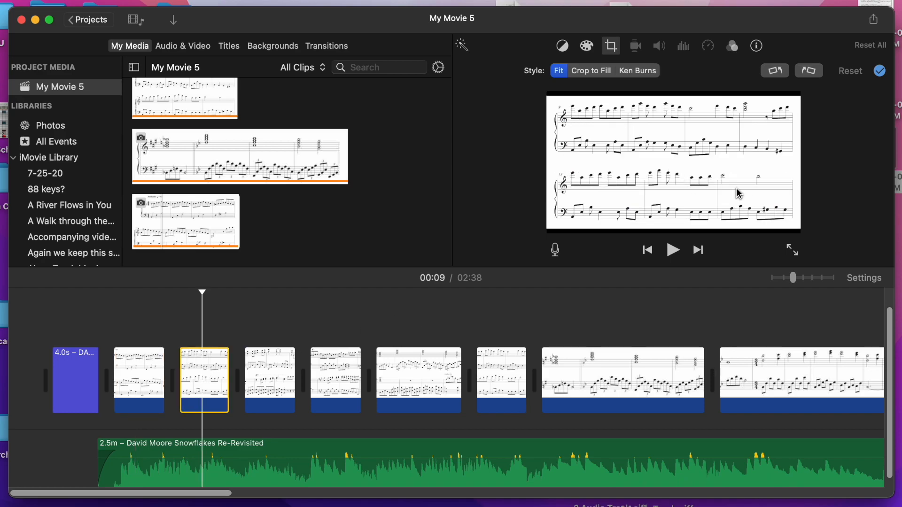
left_click(268, 380)
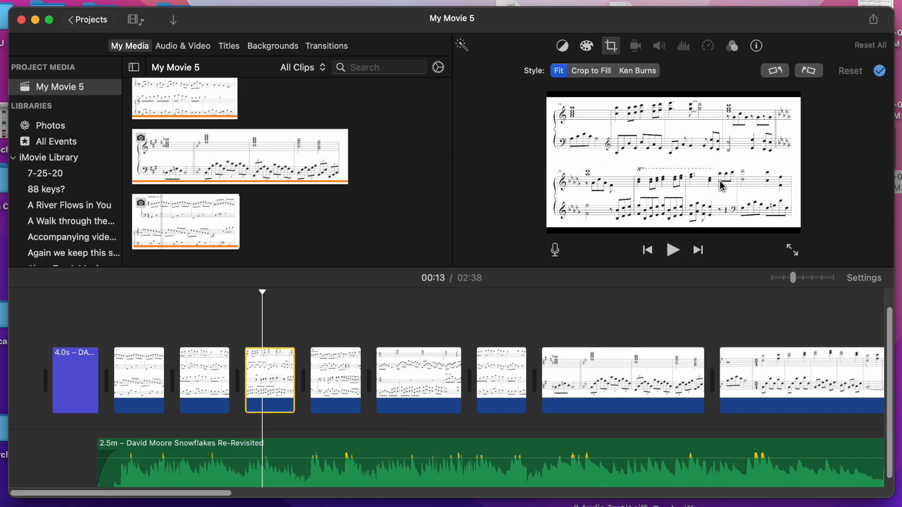
left_click(331, 376)
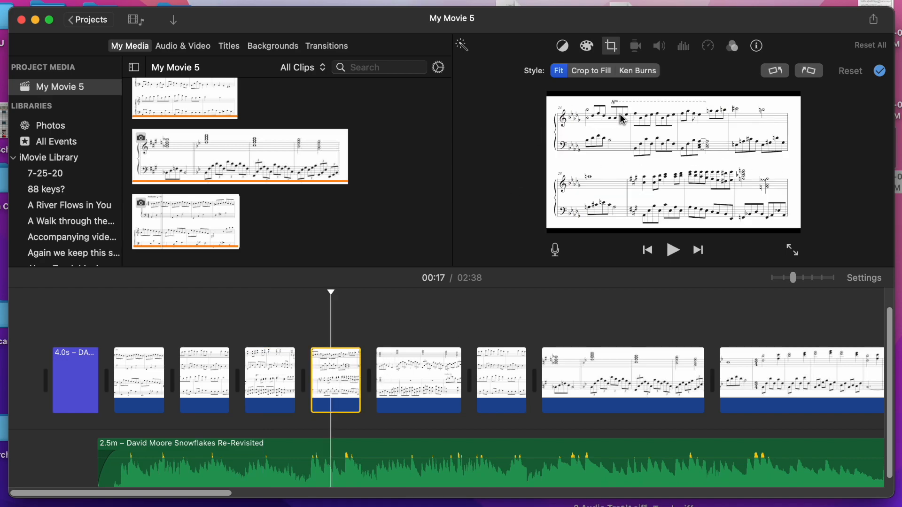
left_click(384, 391)
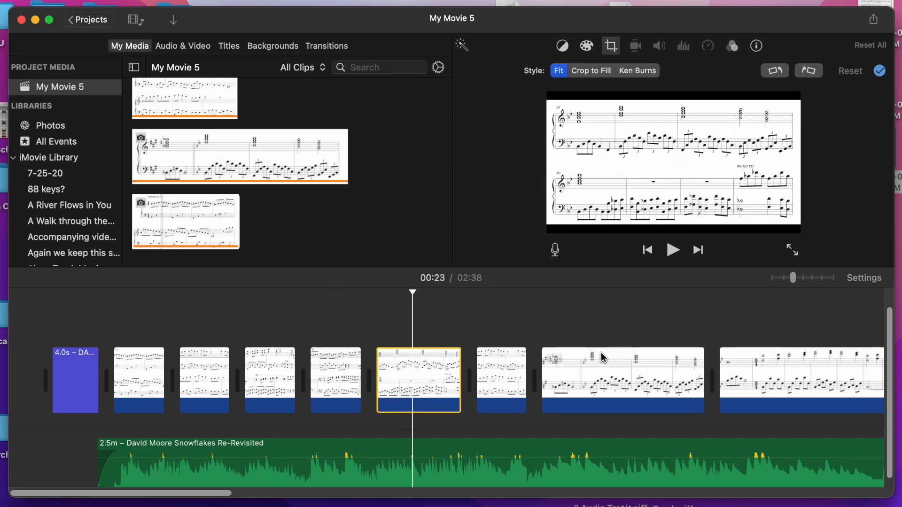
left_click(604, 368)
left_click_drag(601, 367, 429, 367)
left_click(342, 371)
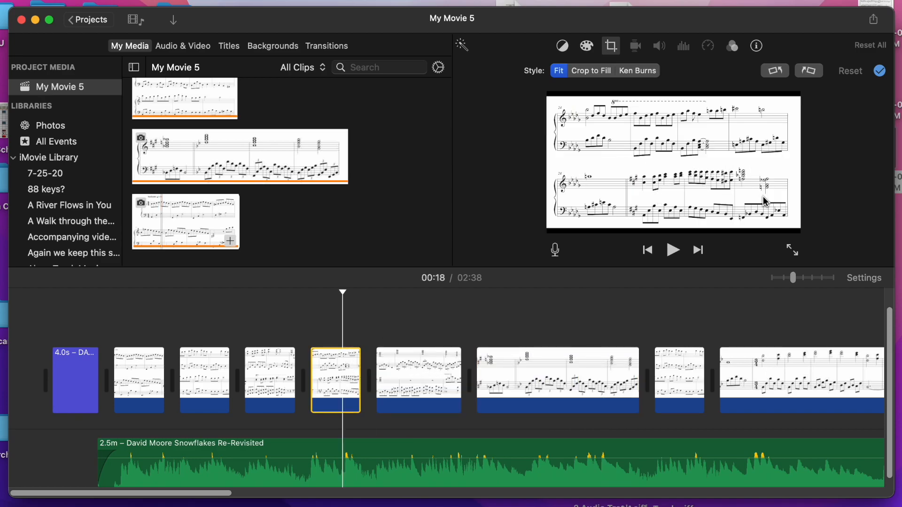
left_click(416, 376)
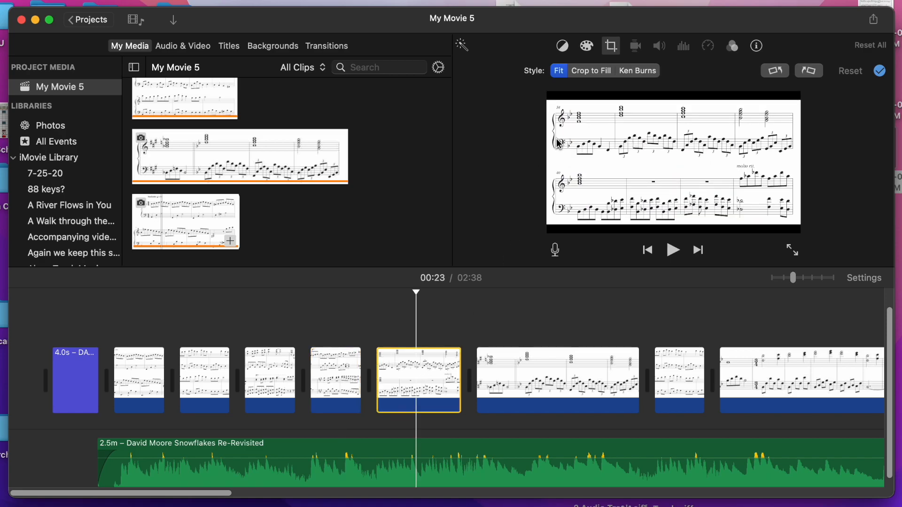
left_click(537, 360)
left_click_drag(538, 360, 413, 366)
left_click(337, 372)
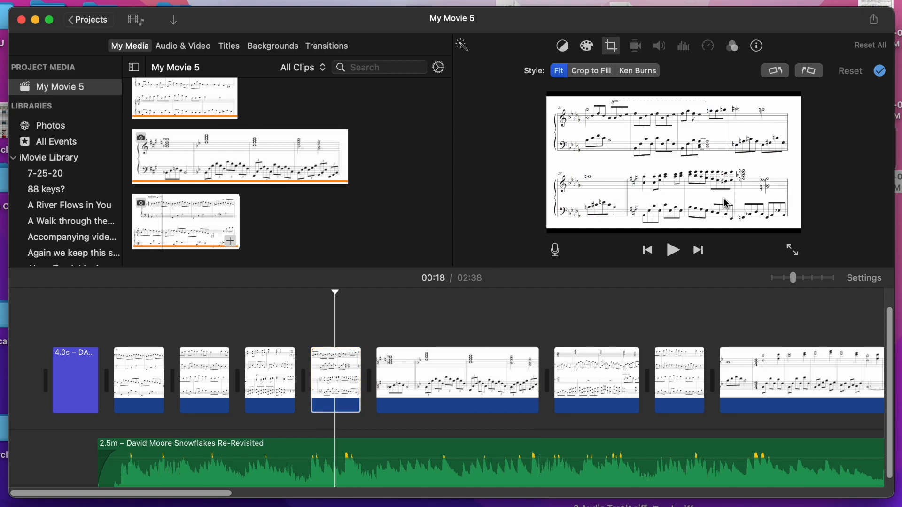
left_click(436, 382)
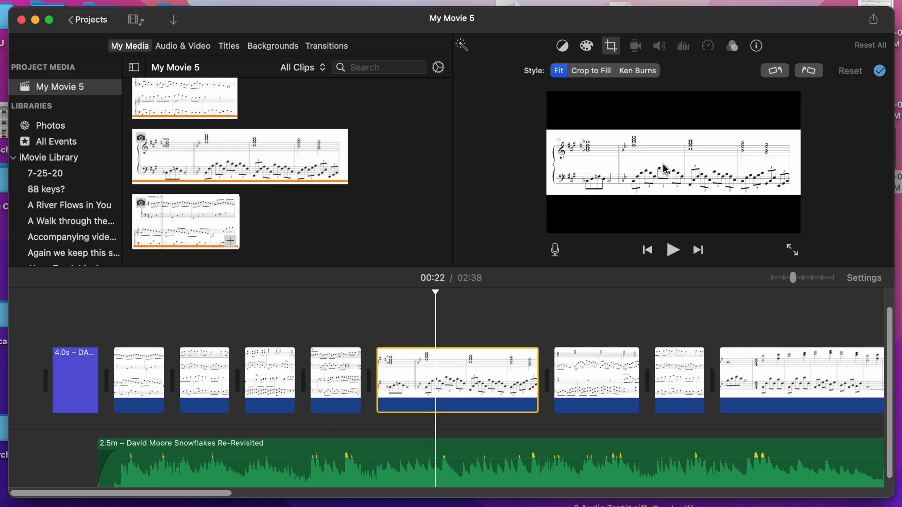
left_click(588, 369)
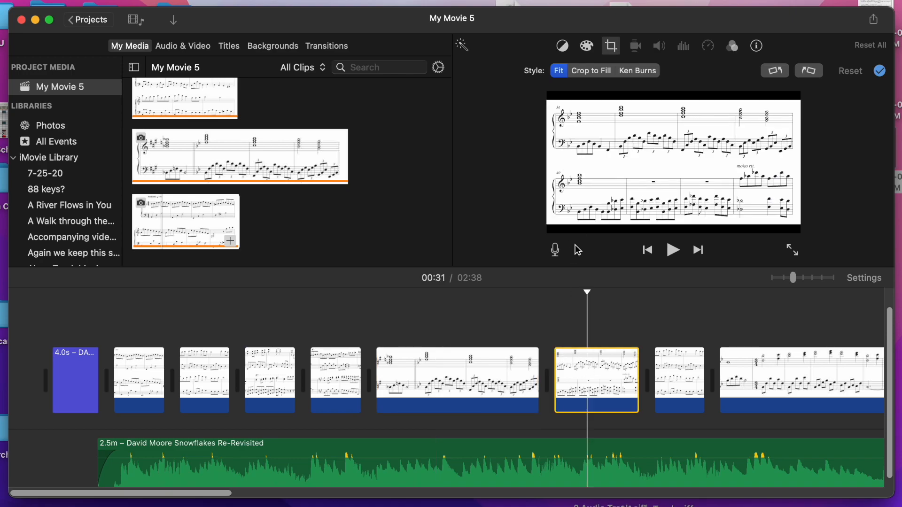
Check the end clips and delete the 4.0s score clip near the end.
scroll(566, 359, "right", 5)
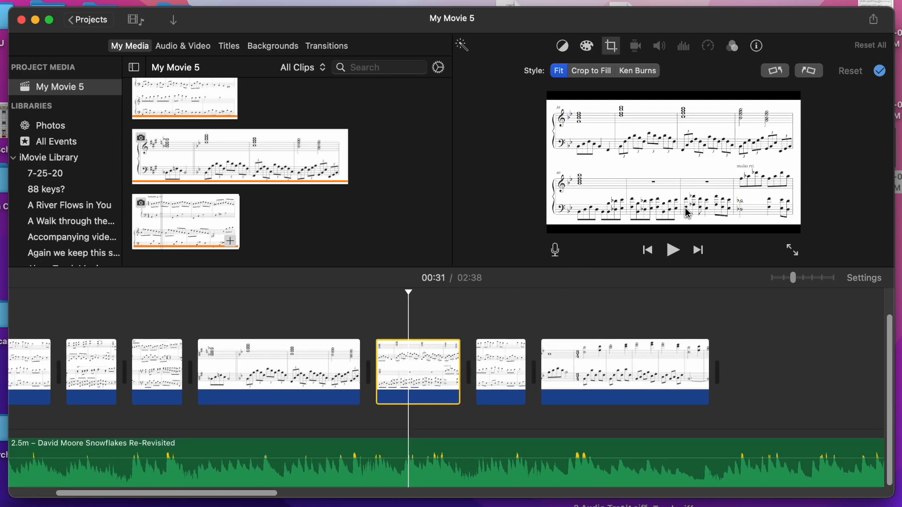
left_click(493, 364)
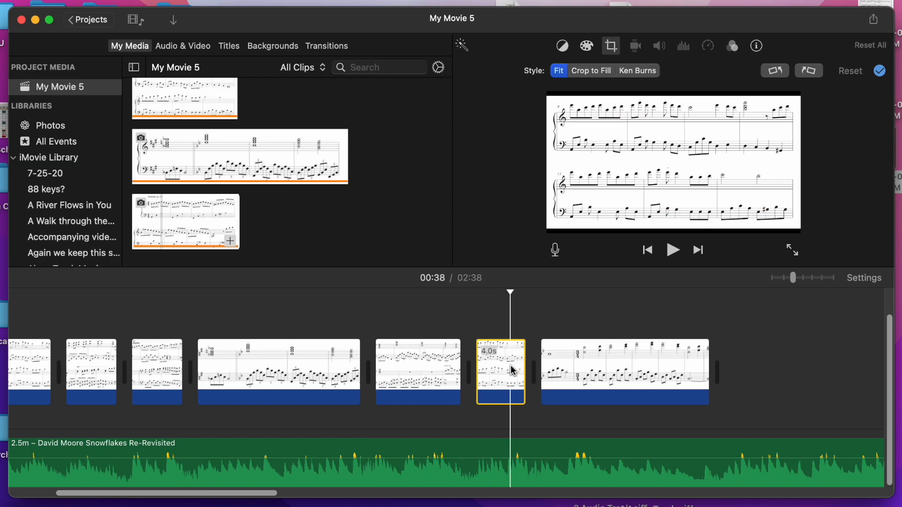
left_click(445, 371)
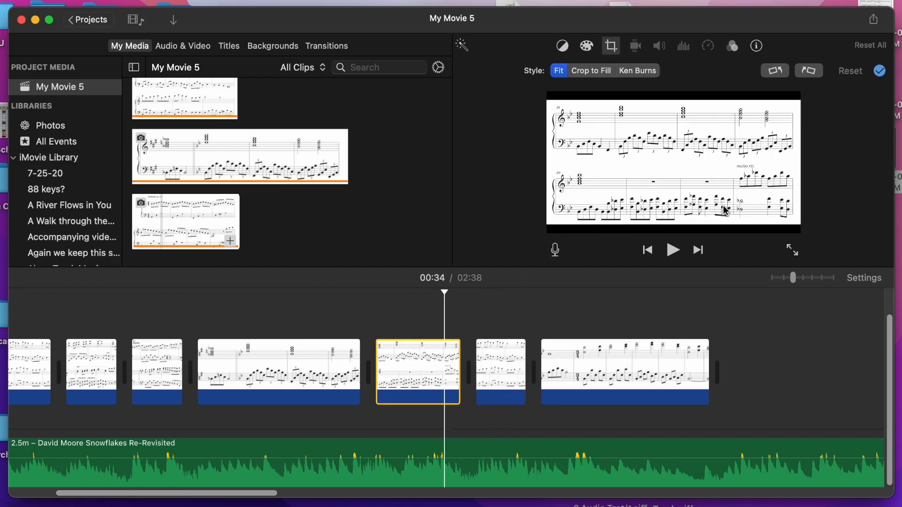
left_click(629, 372)
left_click(493, 366)
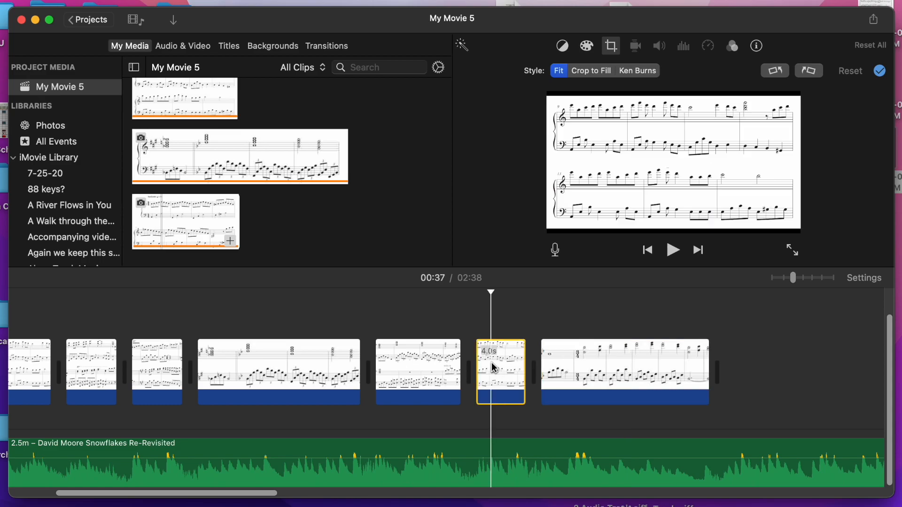
key("Delete")
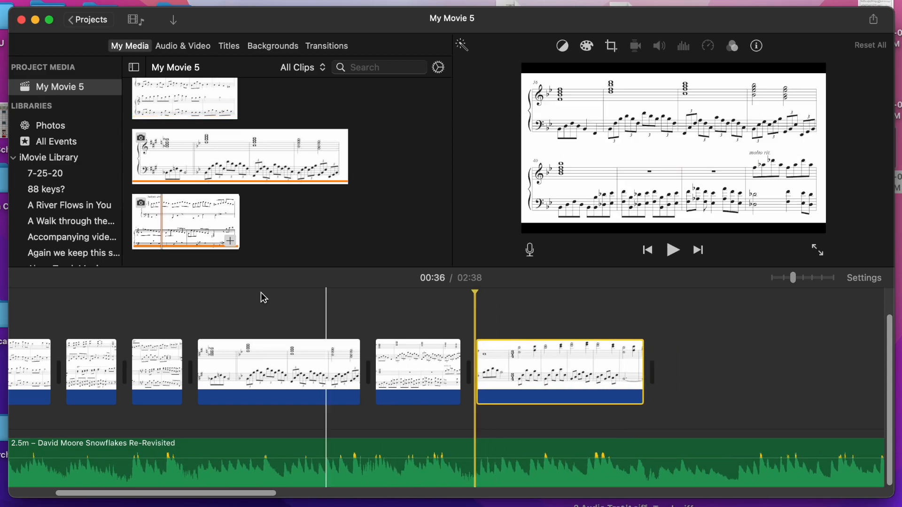
scroll(210, 202, "up", 3)
left_click(204, 169)
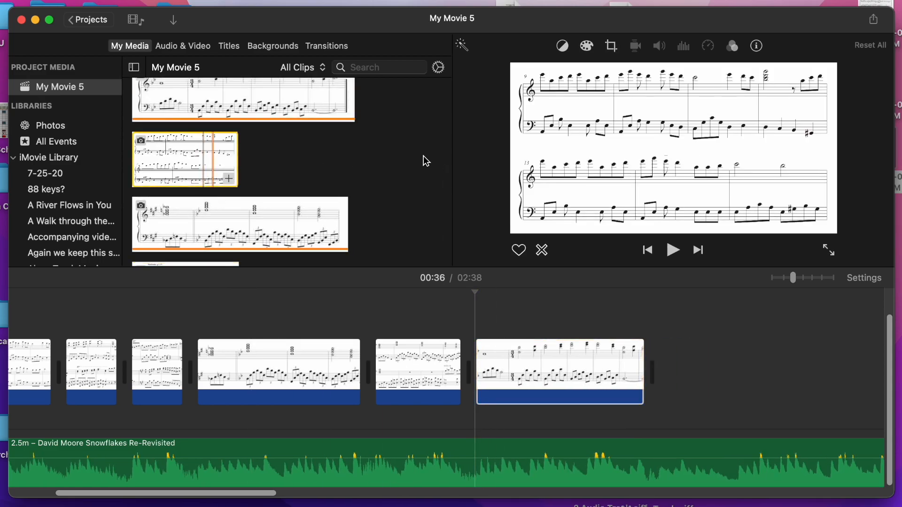
scroll(271, 127, "up", 5)
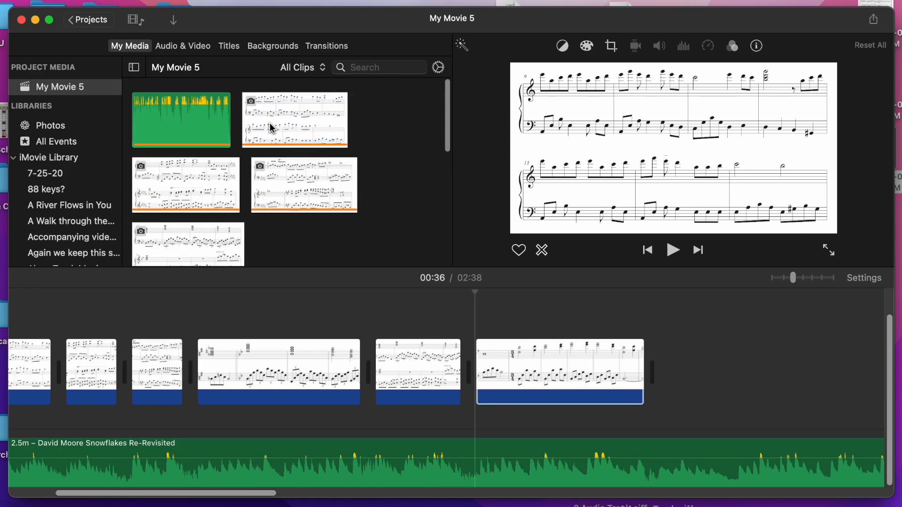
scroll(272, 127, "down", 5)
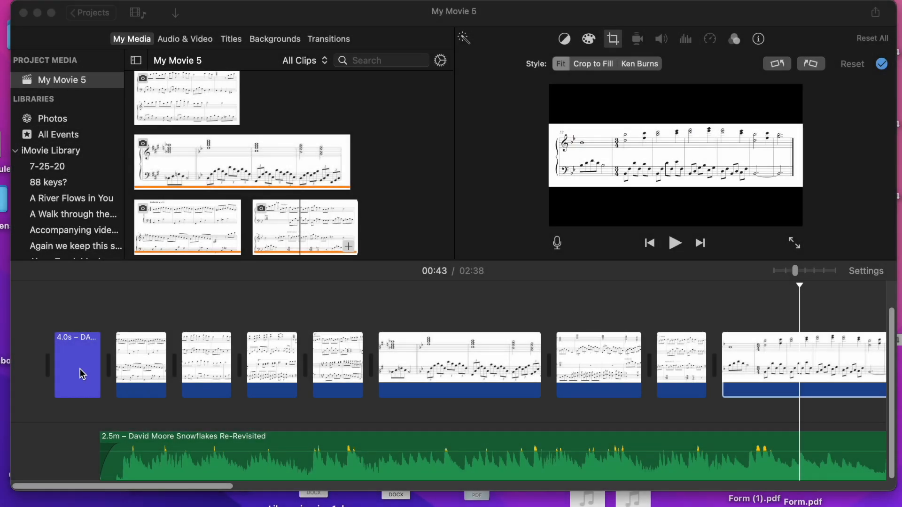
left_click(82, 373)
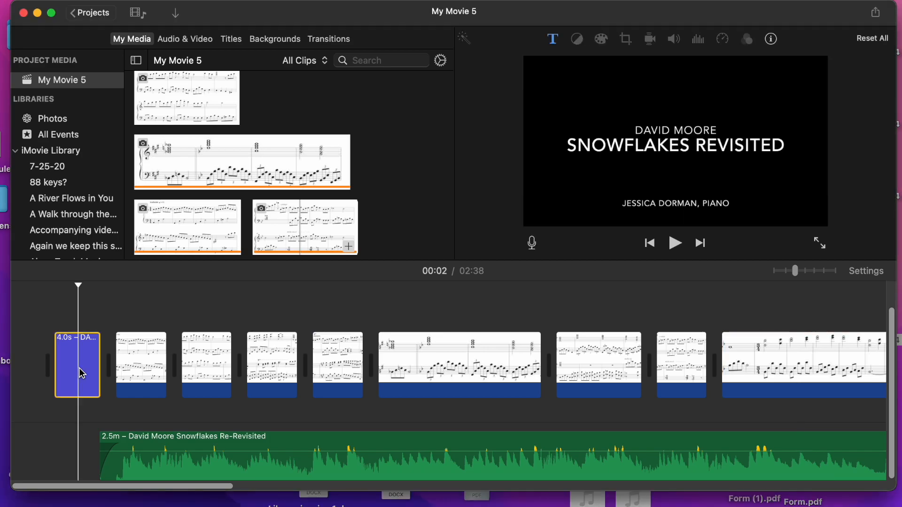
left_click(135, 367)
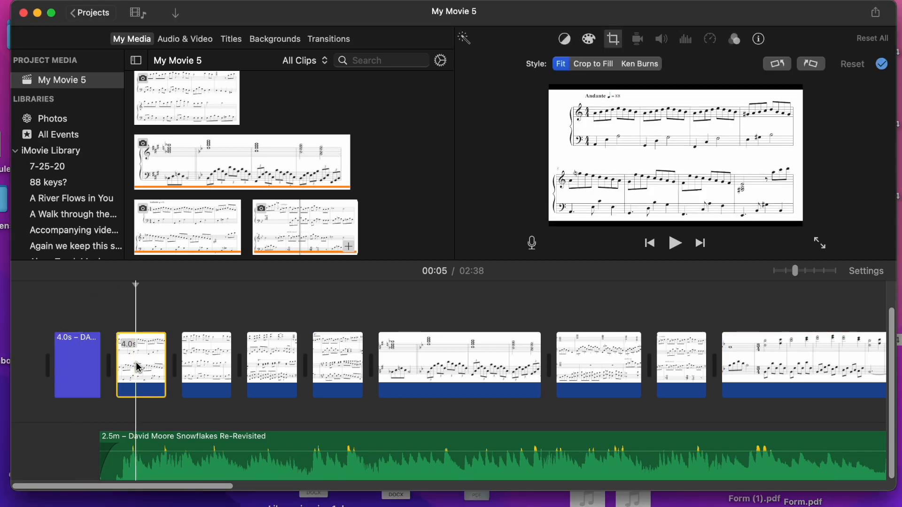
left_click(202, 366)
left_click(282, 366)
scroll(394, 404, "right", 3)
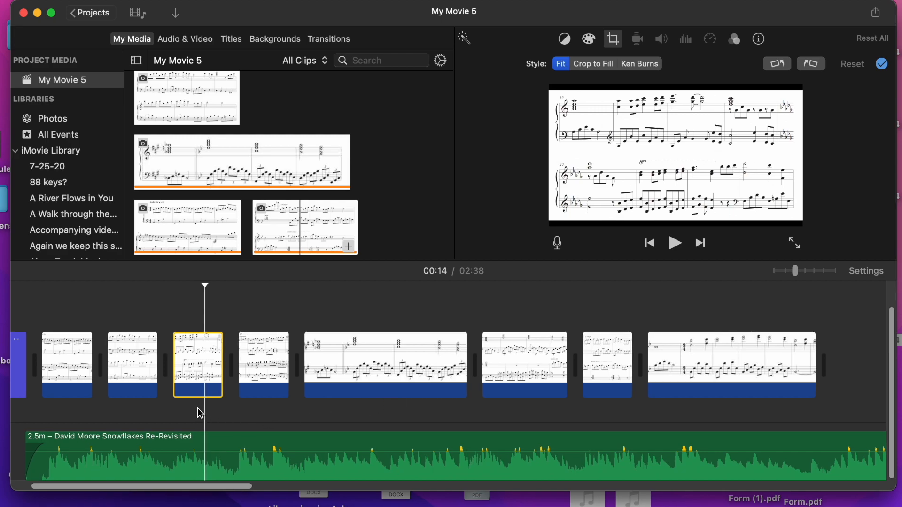
scroll(562, 414, "right", 10)
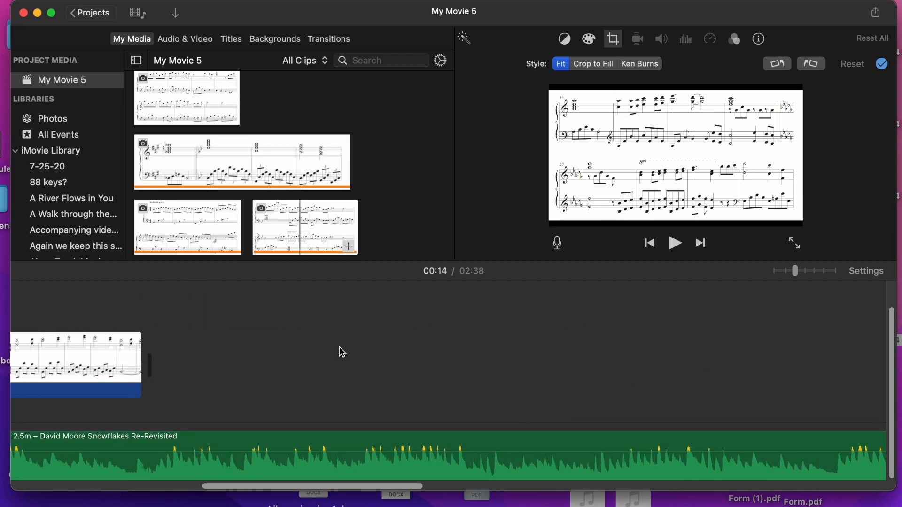
scroll(342, 353, "left", 12)
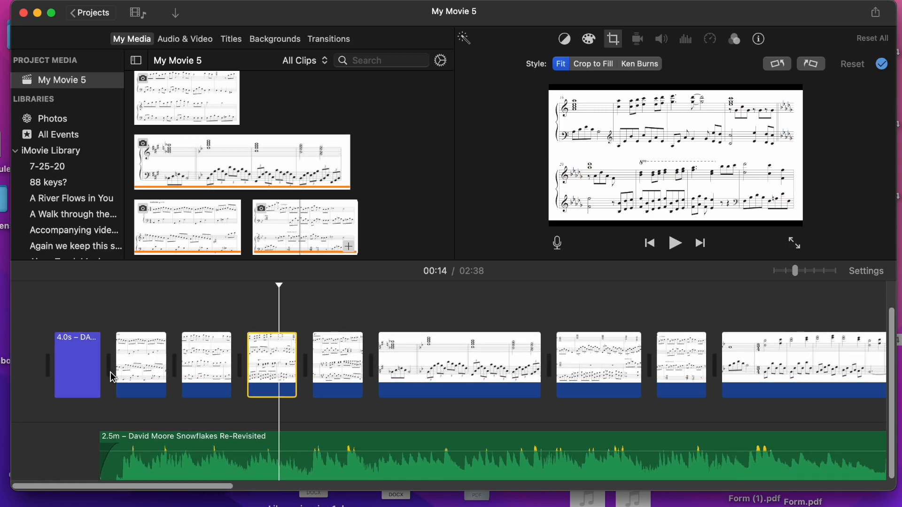
left_click(137, 373)
Stretch the Andante score clip to 22.0 seconds, playing back to check it against the music.
left_click_drag(165, 366, 260, 366)
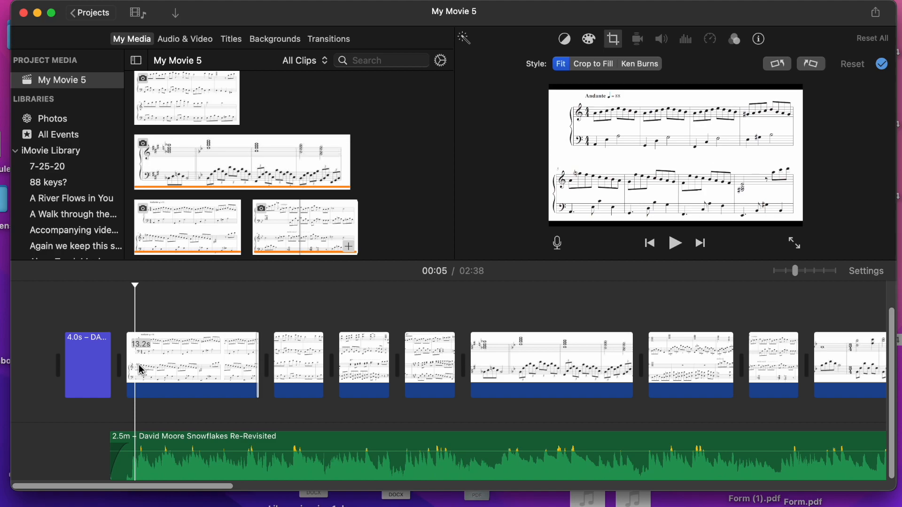
key("space")
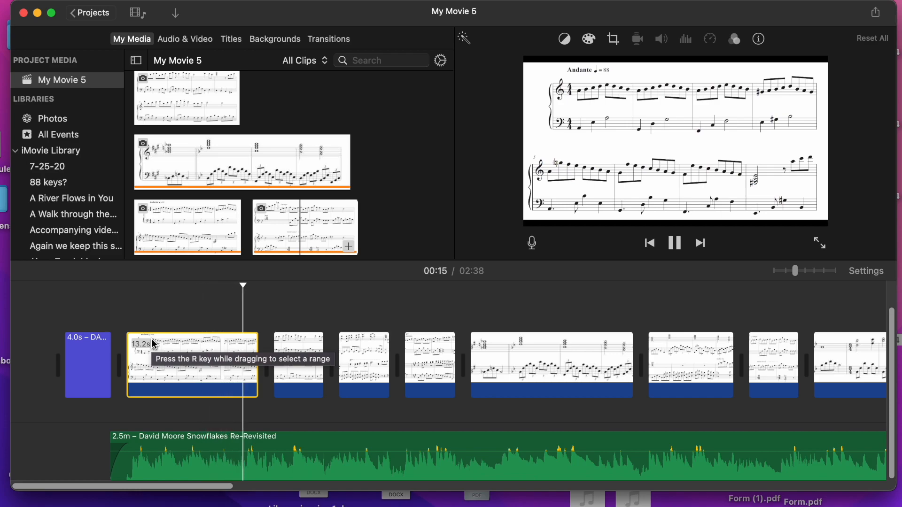
left_click(211, 360)
left_click_drag(258, 371, 348, 370)
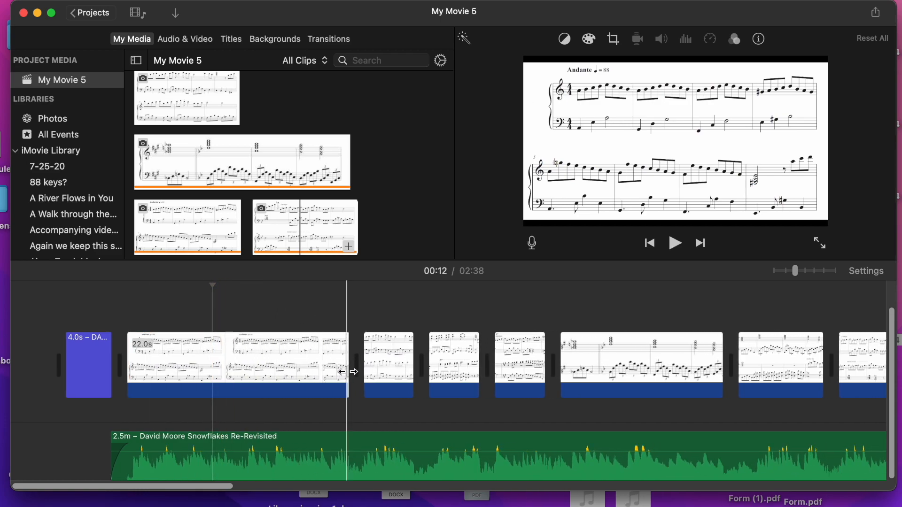
key("space")
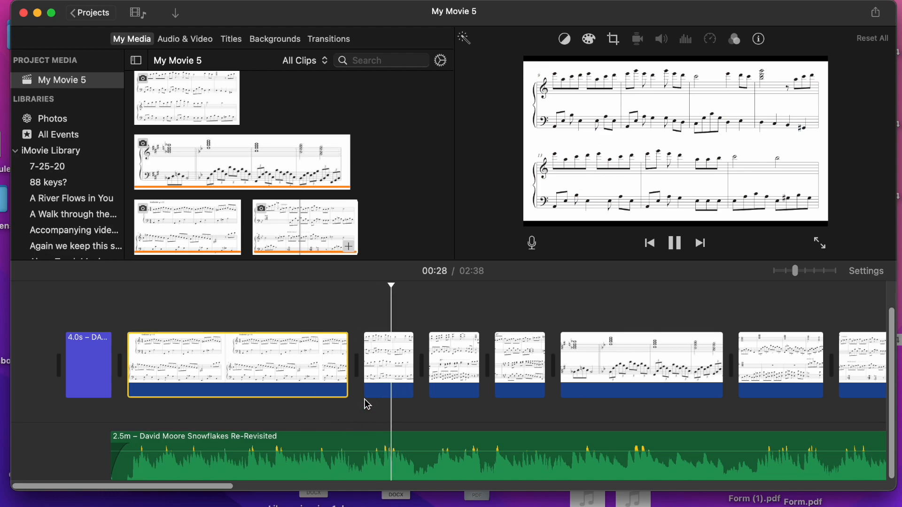
Lengthen the next score clip from 4.0 to 12.5 seconds.
scroll(367, 403, "right", 4)
key("space")
left_click(301, 367)
left_click_drag(322, 369, 407, 369)
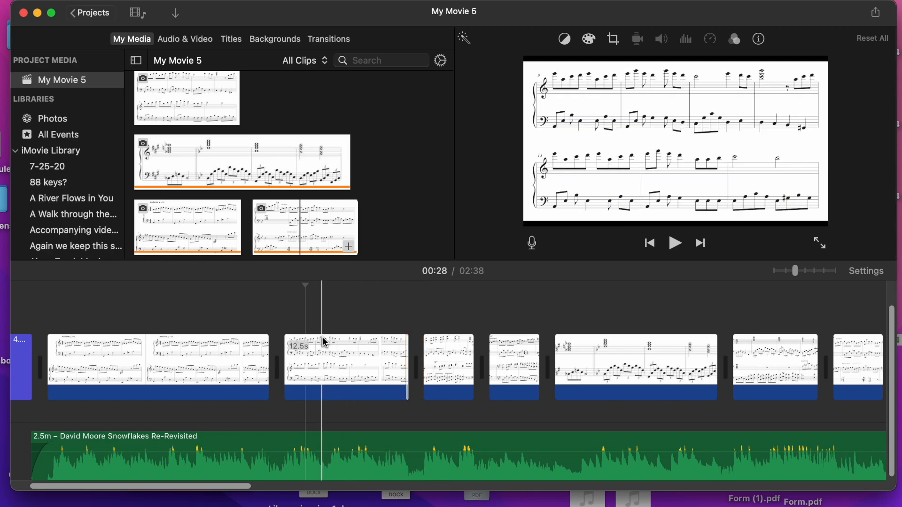
Retime the 12.5s score clip to 19.3 then 18.8 seconds, checking it against the piano.
left_click(366, 355)
key("space")
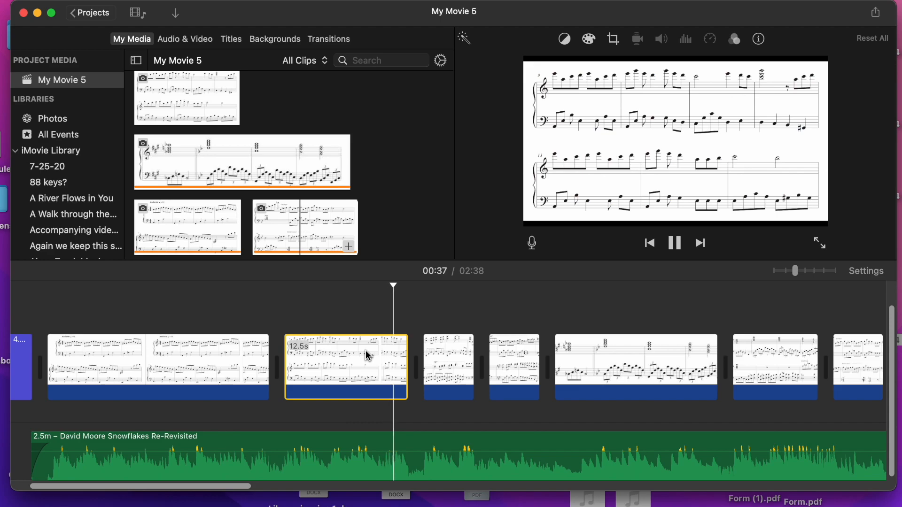
key("space")
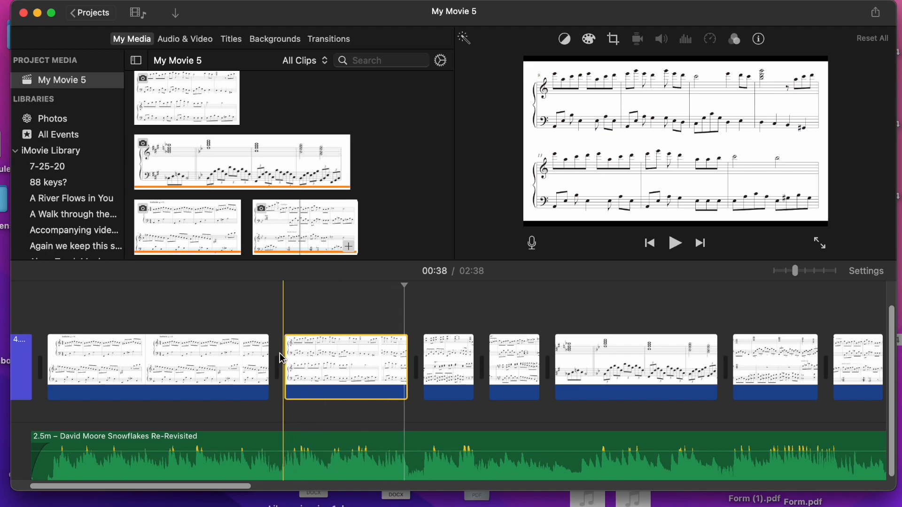
key("space")
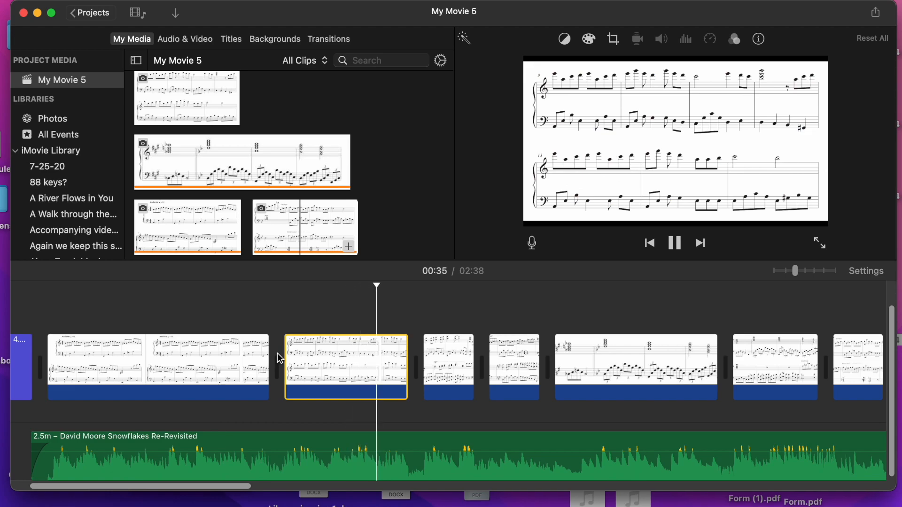
key("space")
left_click_drag(407, 378, 476, 380)
left_click(433, 373)
key("space")
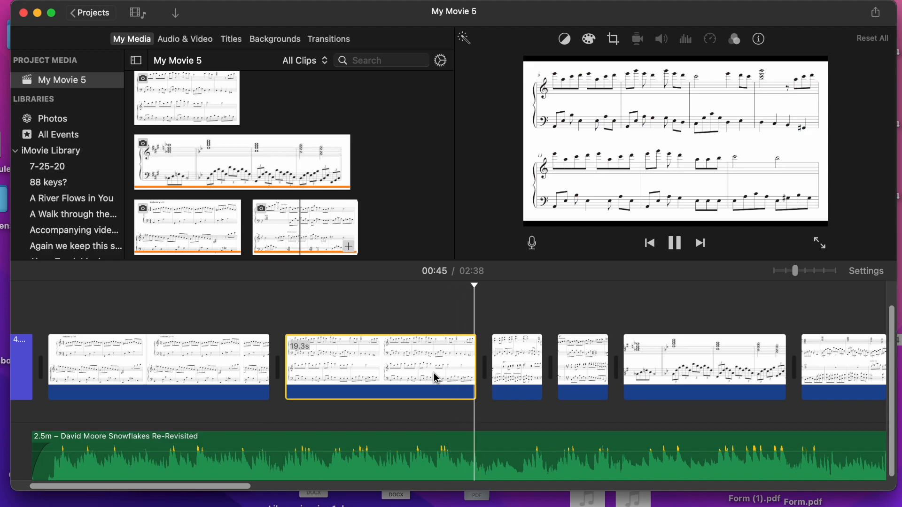
key("space")
left_click_drag(476, 376, 470, 377)
key("space")
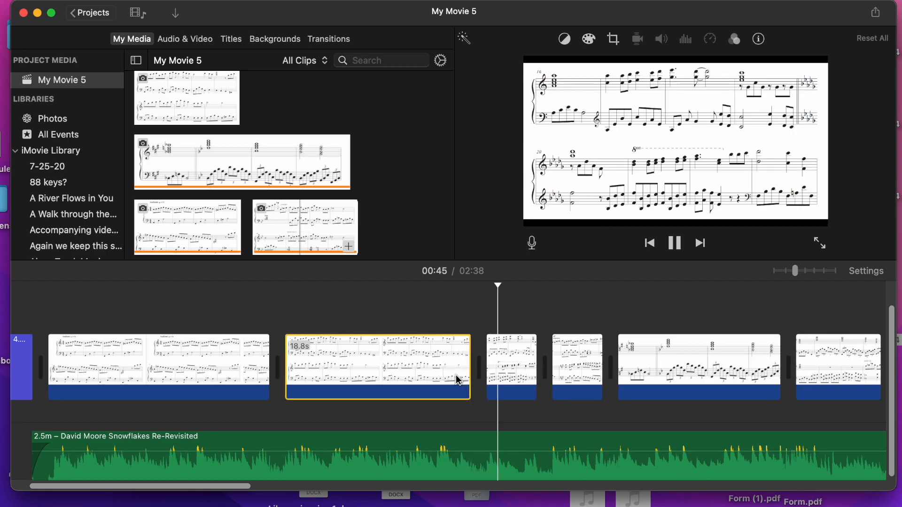
Stretch the following 4.0s score clip to 9.5 seconds.
scroll(526, 388, "right", 3)
key("space")
left_click(423, 381)
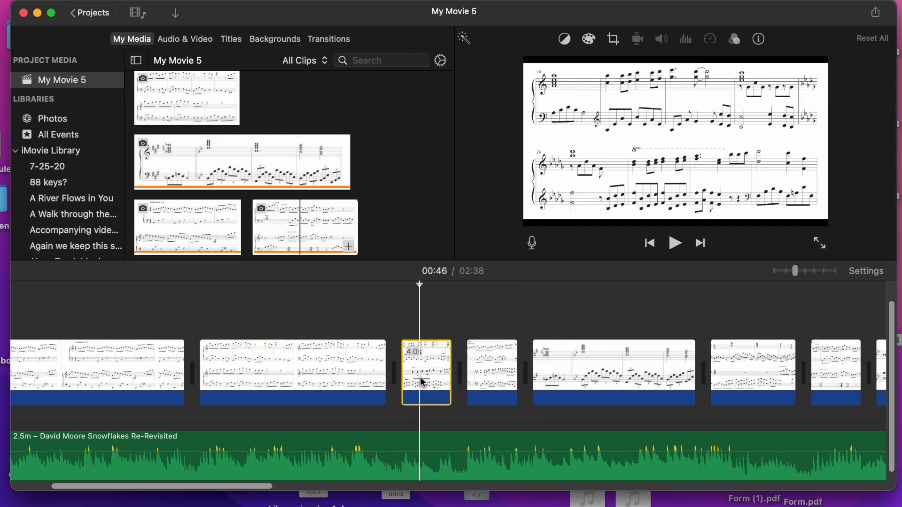
left_click_drag(448, 379, 505, 378)
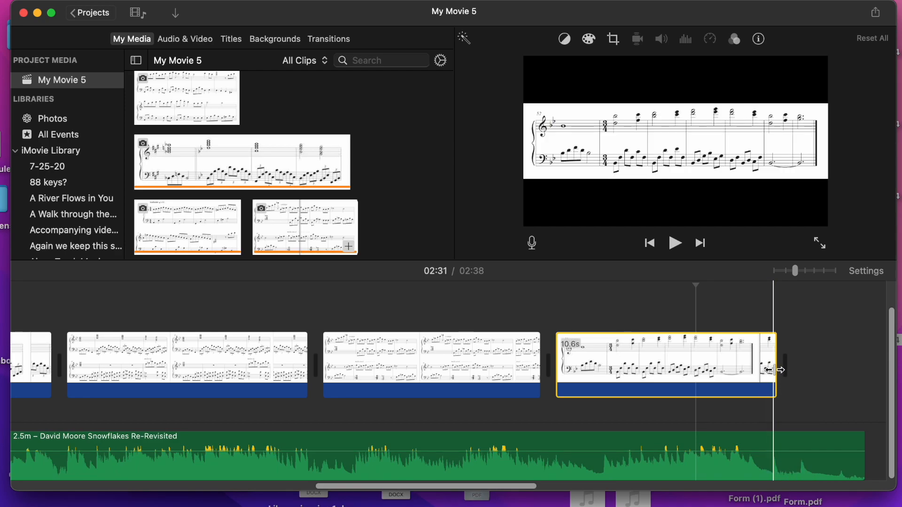
Stretch the final score clip to 12.8 seconds and add a fade-out to the Snowflakes piano recording's end.
left_click_drag(775, 370, 823, 370)
left_click_drag(861, 445, 805, 442)
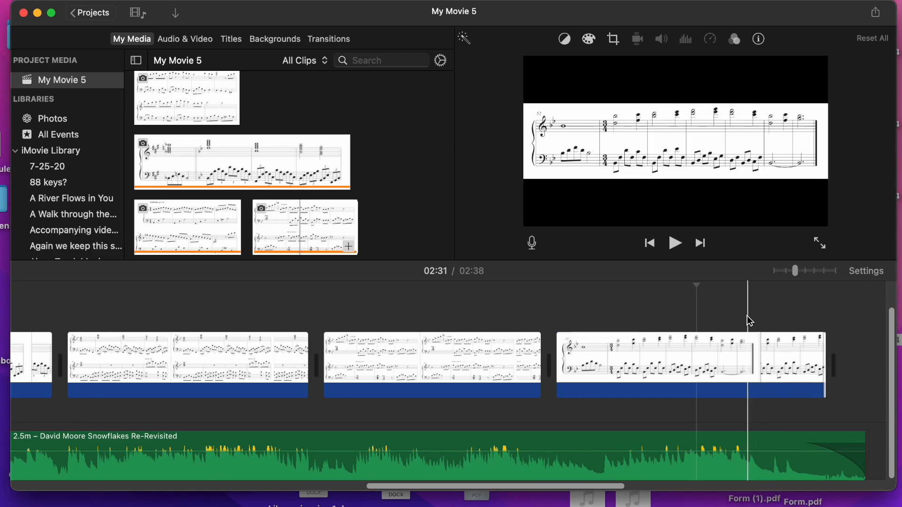
Place 1.0-second Fade to Black transitions after the last score clip and after the opening title, previewing the ending.
left_click(329, 39)
left_click(224, 145)
left_click_drag(233, 144, 809, 364)
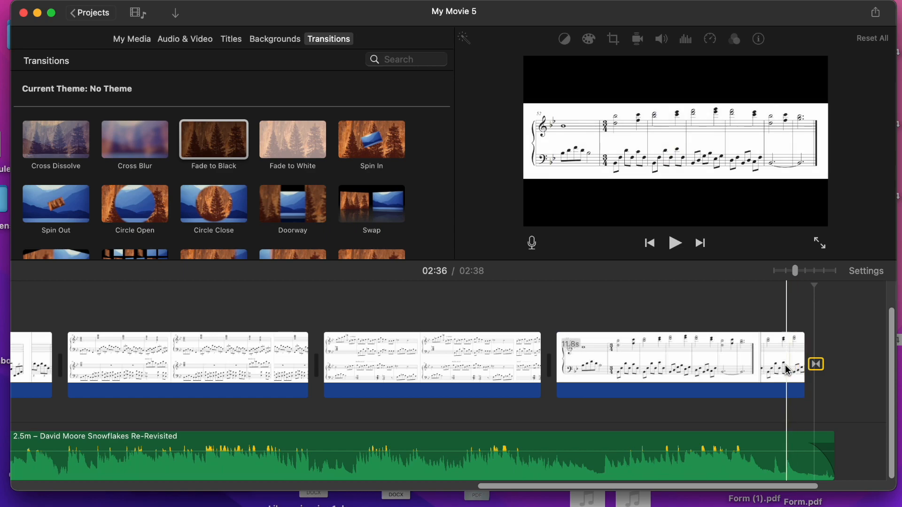
left_click(790, 370)
key("space")
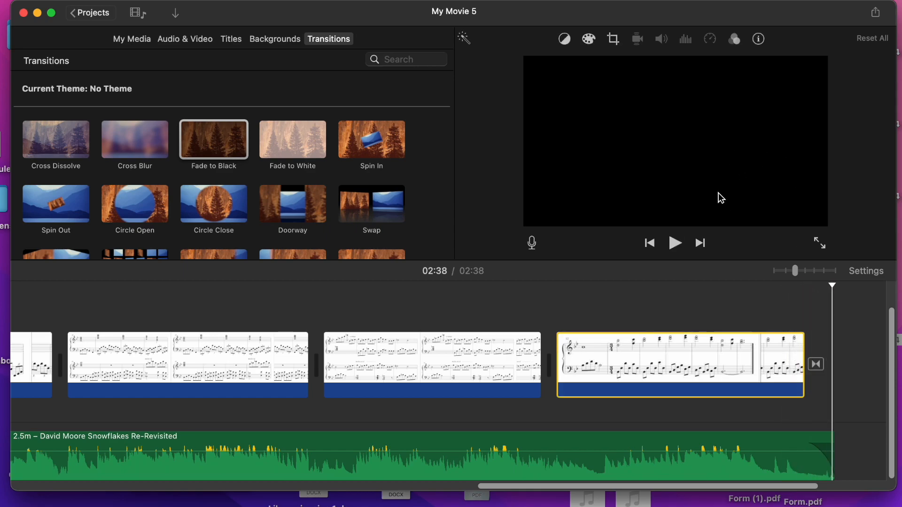
scroll(634, 347, "left", 10)
scroll(635, 347, "left", 10)
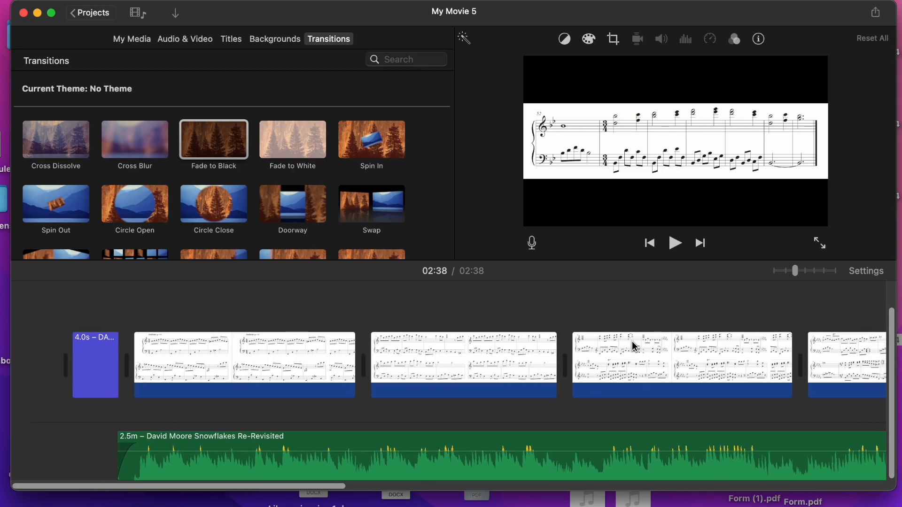
left_click_drag(196, 147, 100, 363)
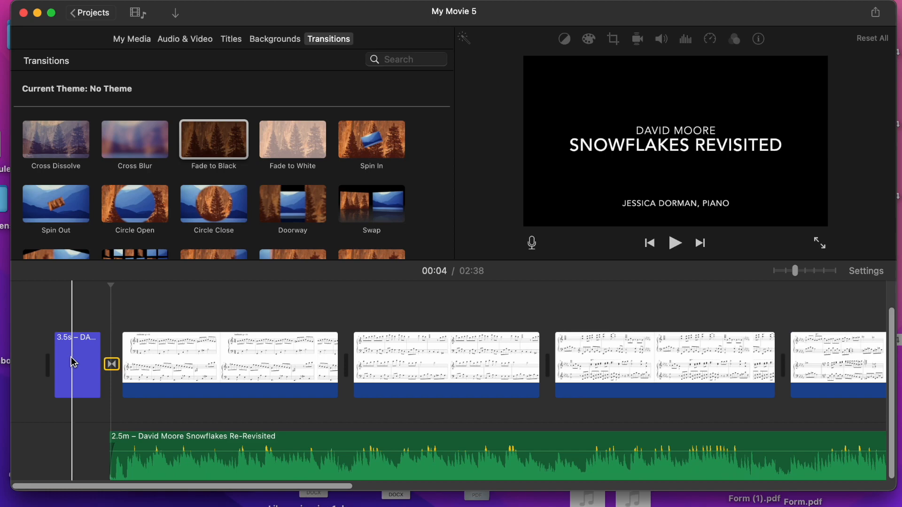
left_click(58, 359)
key("space")
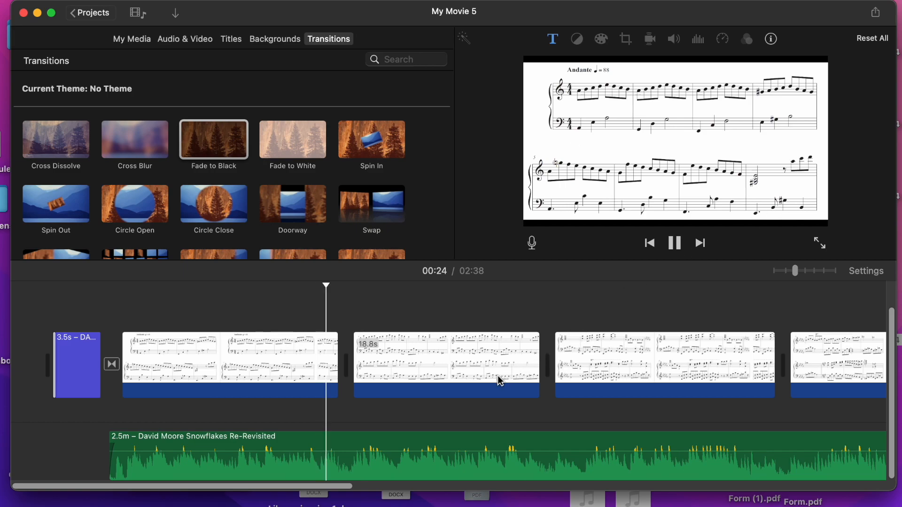
key("space")
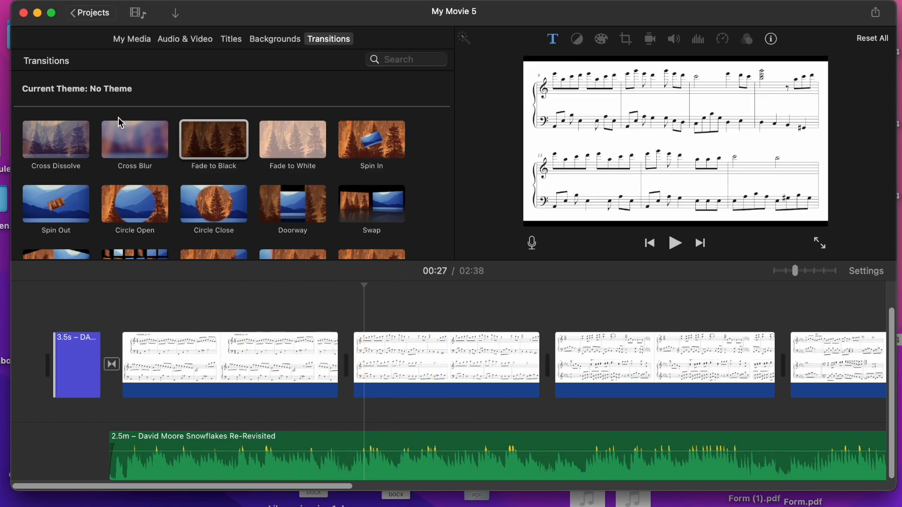
Name the project with the composer's name plus 'Snowflakes Revisited' and return to Projects.
left_click(96, 18)
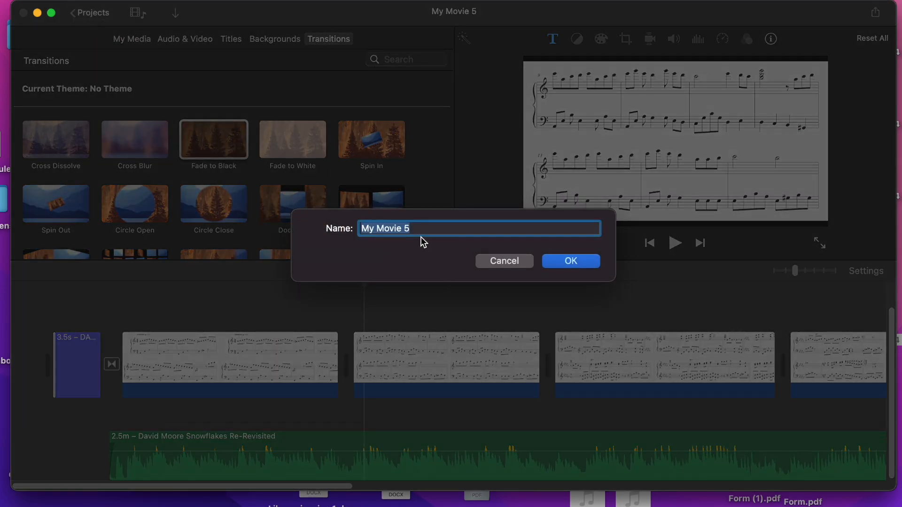
type("David")
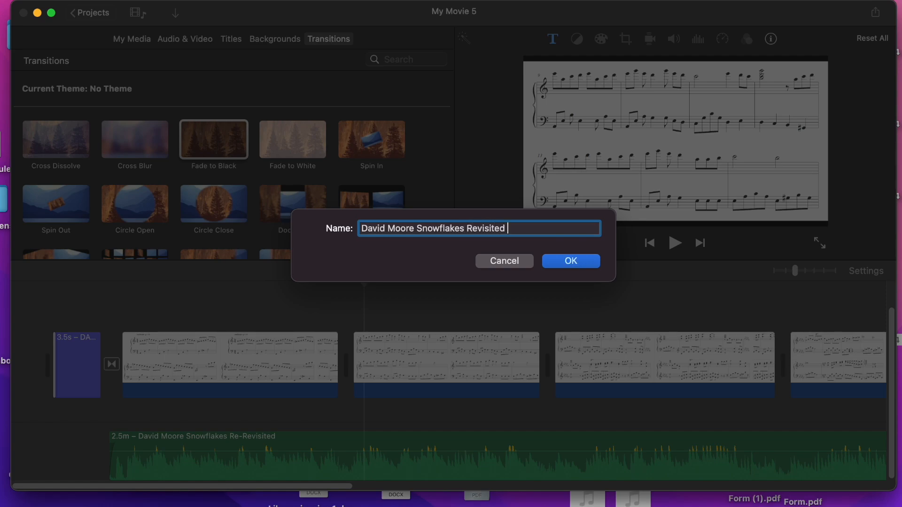
left_click(581, 263)
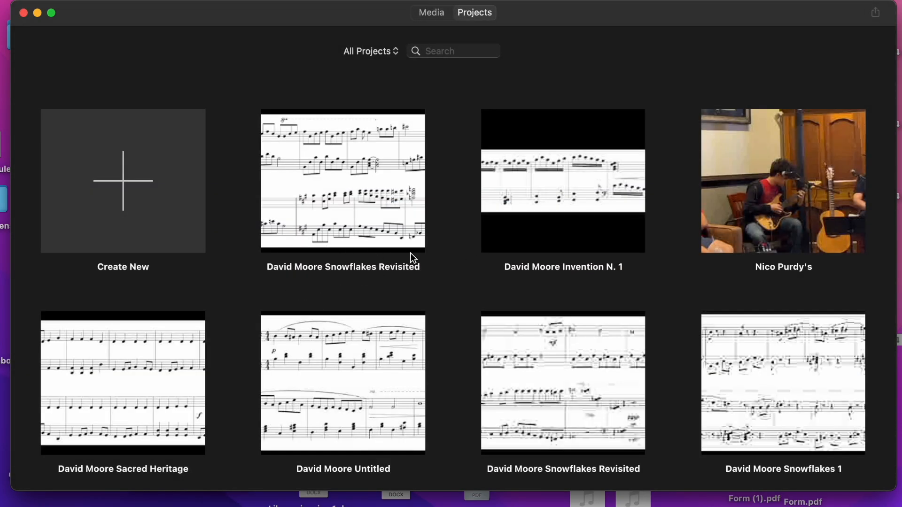
Share the Snowflakes Revisited project as a 720p High quality file saved to the Desktop.
left_click(432, 268)
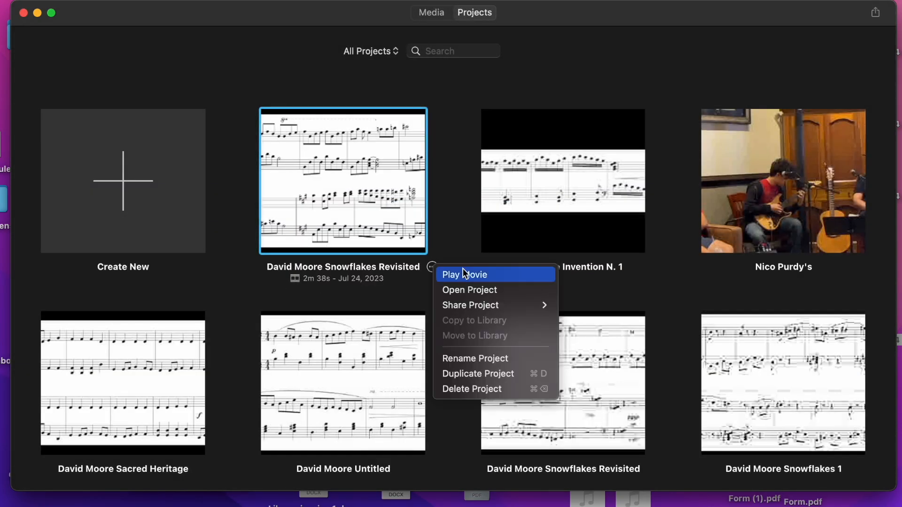
mouse_move(472, 306)
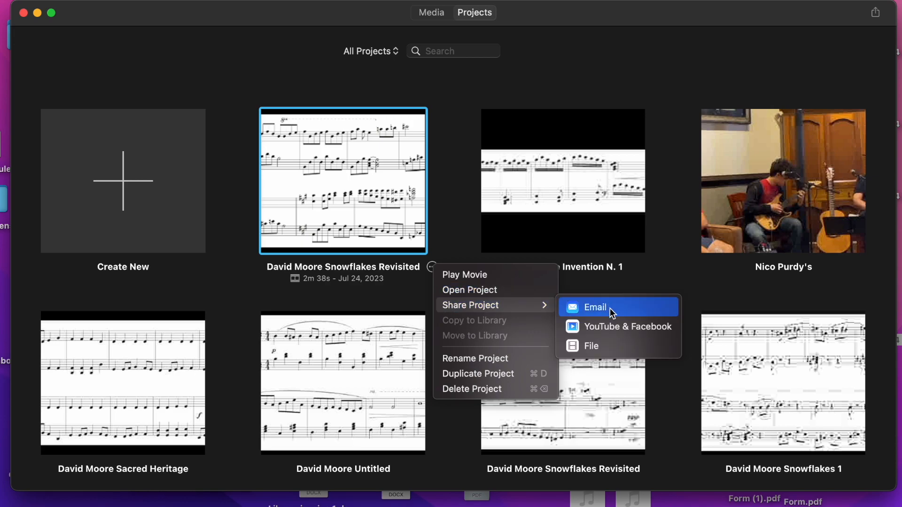
left_click(596, 346)
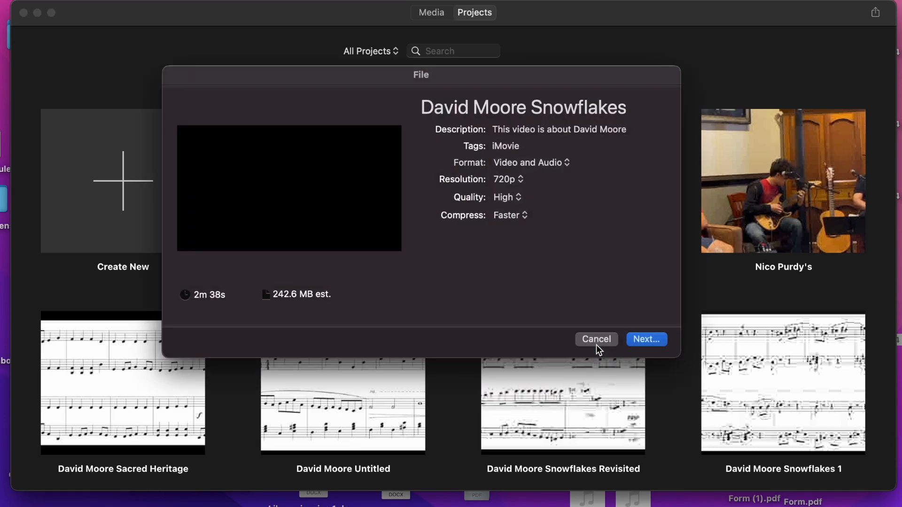
left_click(646, 340)
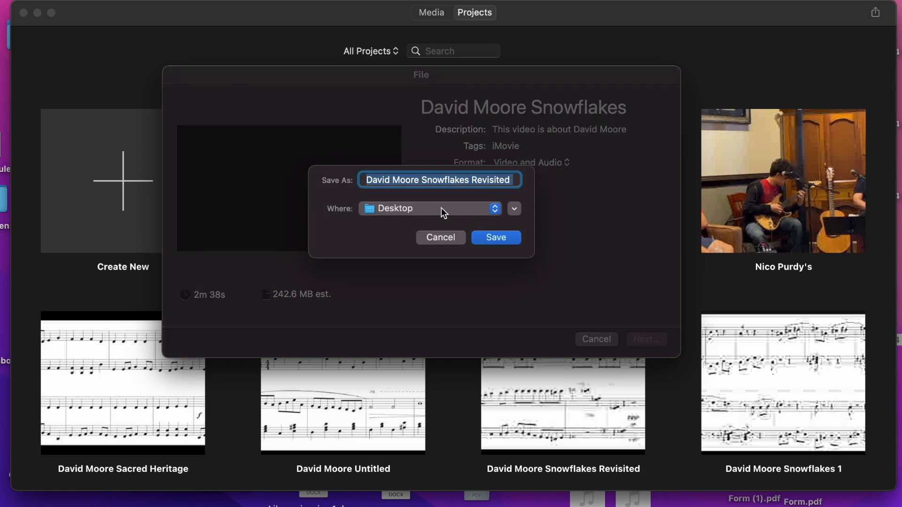
left_click(507, 238)
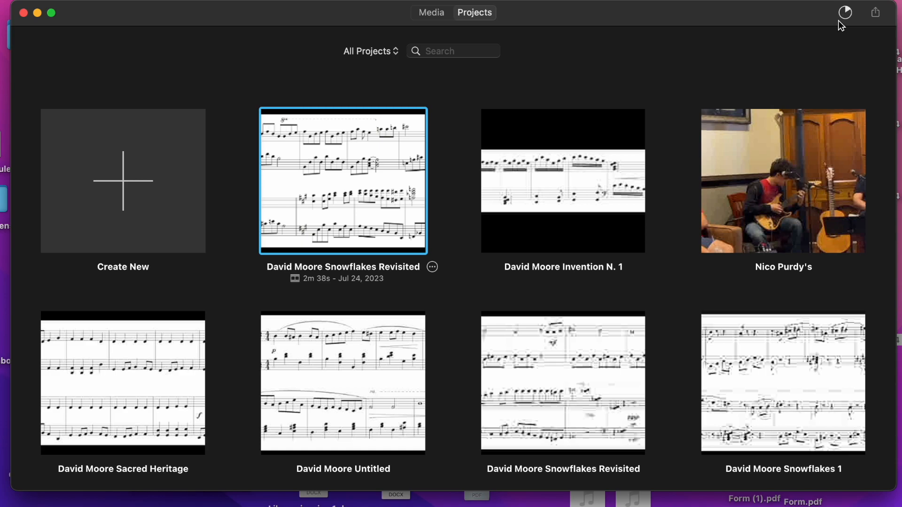
Scroll the projects grid, nudge the iMovie window aside, then minimize it to show the Desktop.
scroll(450, 328, "down", 5)
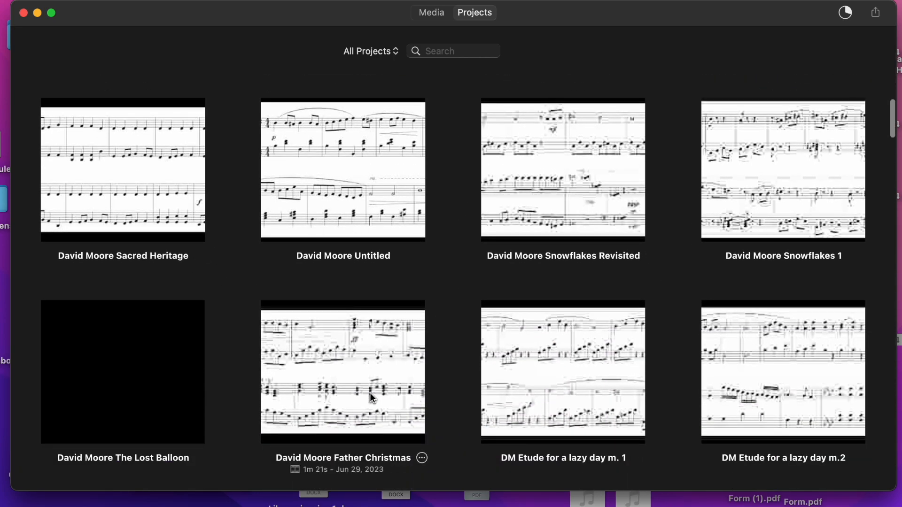
scroll(470, 210, "up", 1)
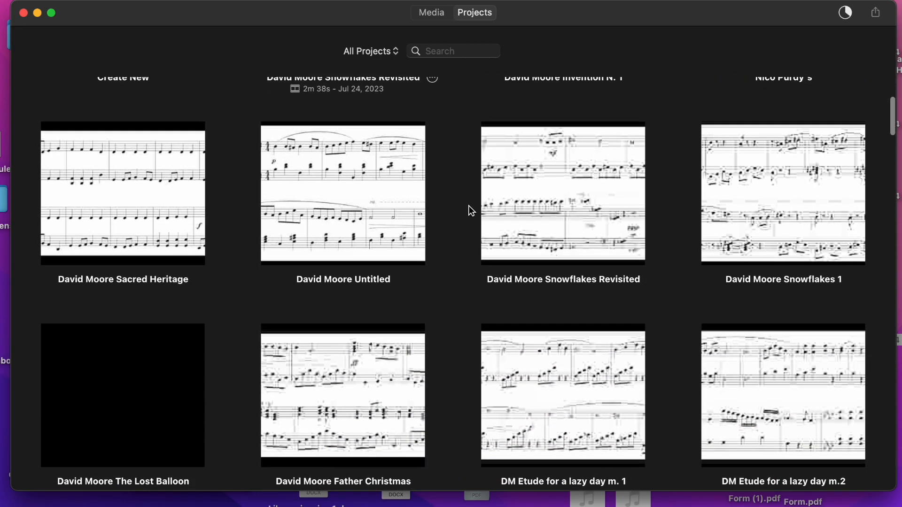
scroll(469, 206, "up", 5)
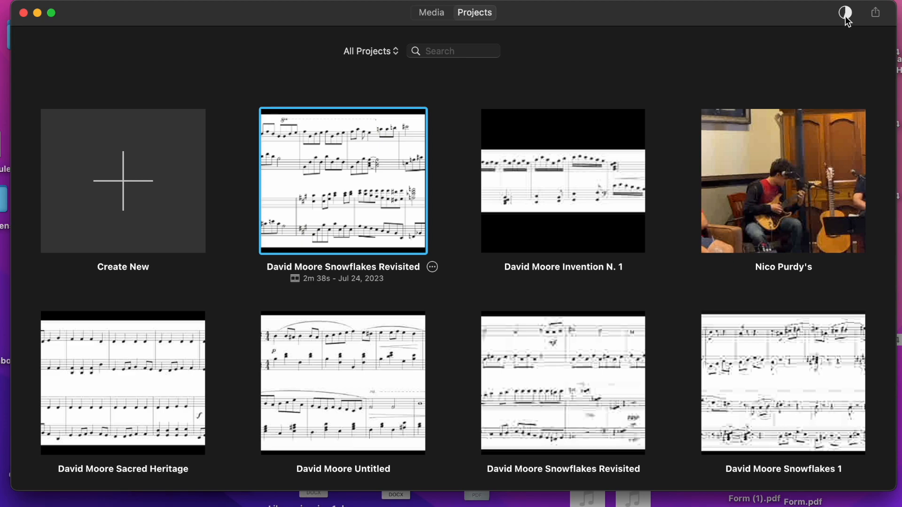
left_click_drag(694, 14, 686, 20)
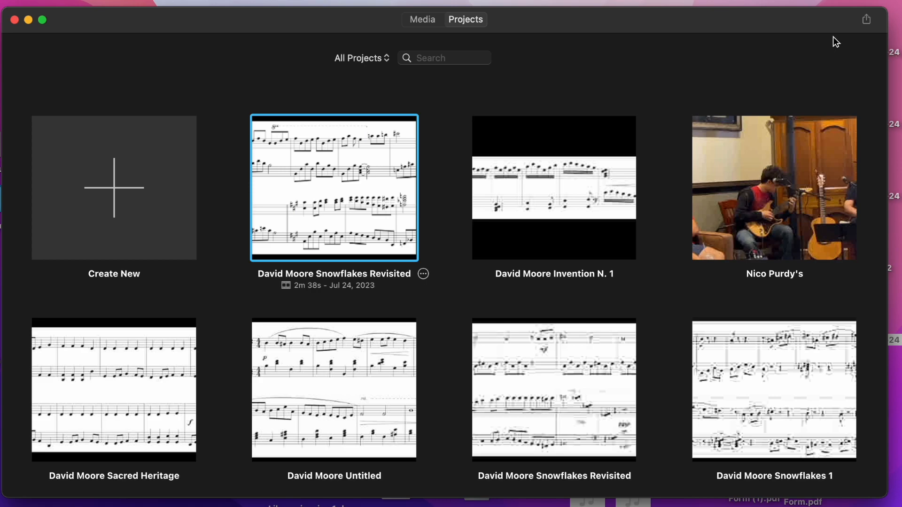
mouse_move(807, 128)
mouse_move(741, 21)
left_mouse_down()
mouse_move(706, 86)
mouse_move(756, 18)
left_mouse_up()
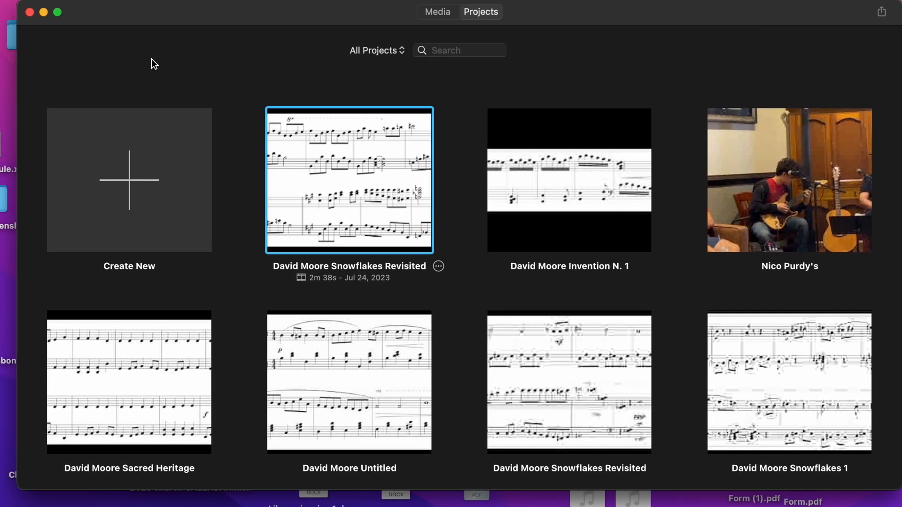
left_click(43, 12)
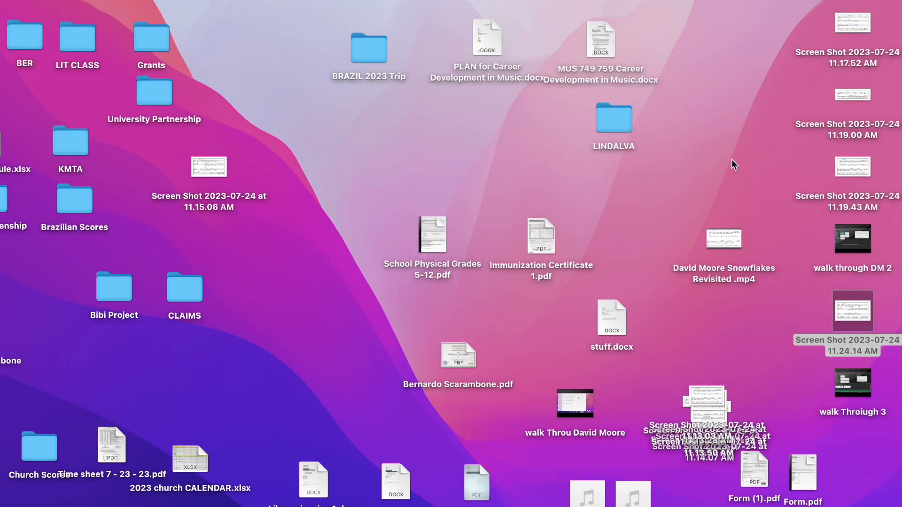
Move the exported MP4 icon into open space and open it with QuickTime Player.
left_click_drag(721, 241, 357, 149)
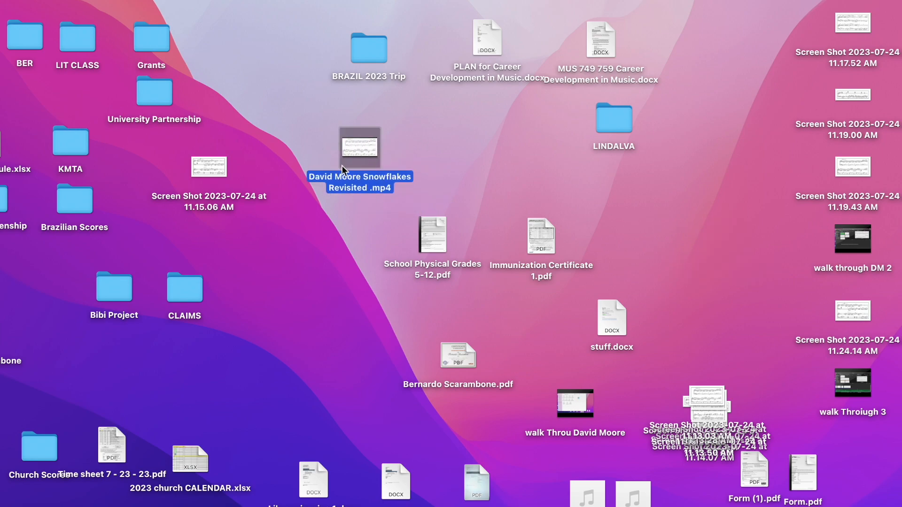
right_click(357, 154)
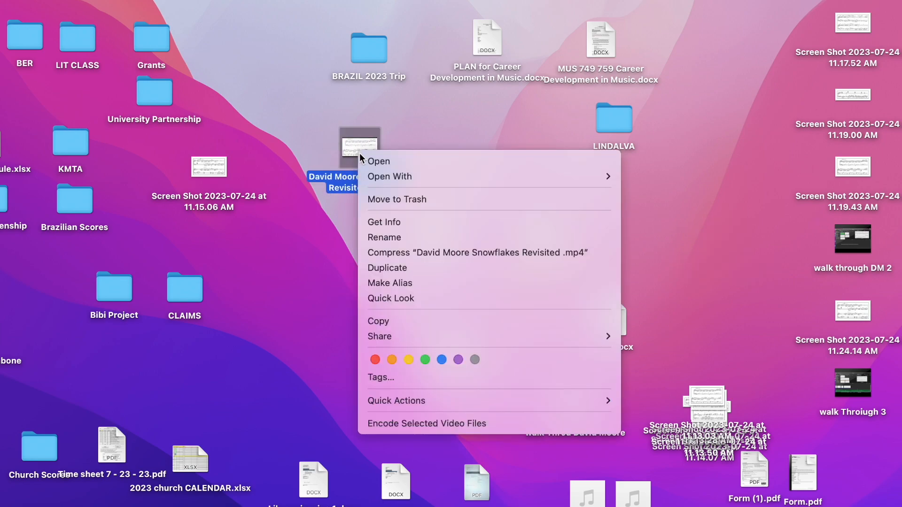
mouse_move(385, 175)
left_click(645, 175)
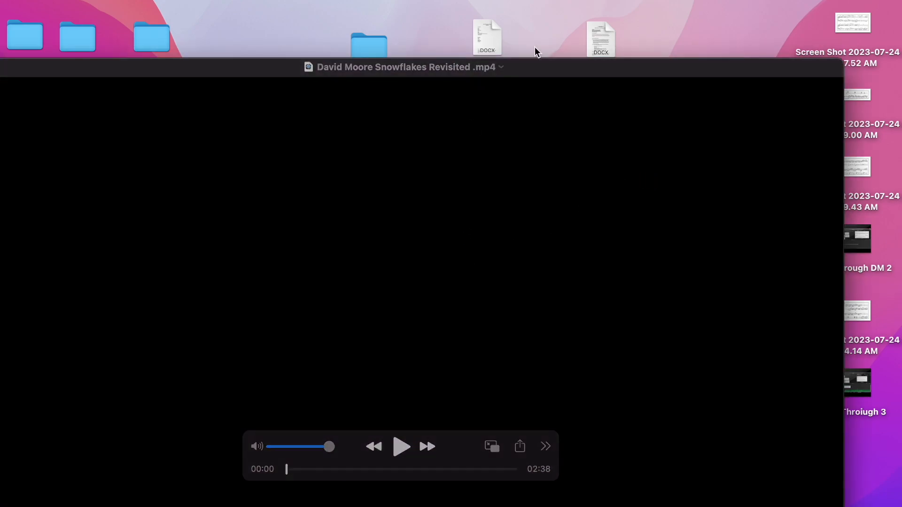
Play the exported video enlarged, skip to about 02:27, pause, and close QuickTime Player.
double_click(554, 68)
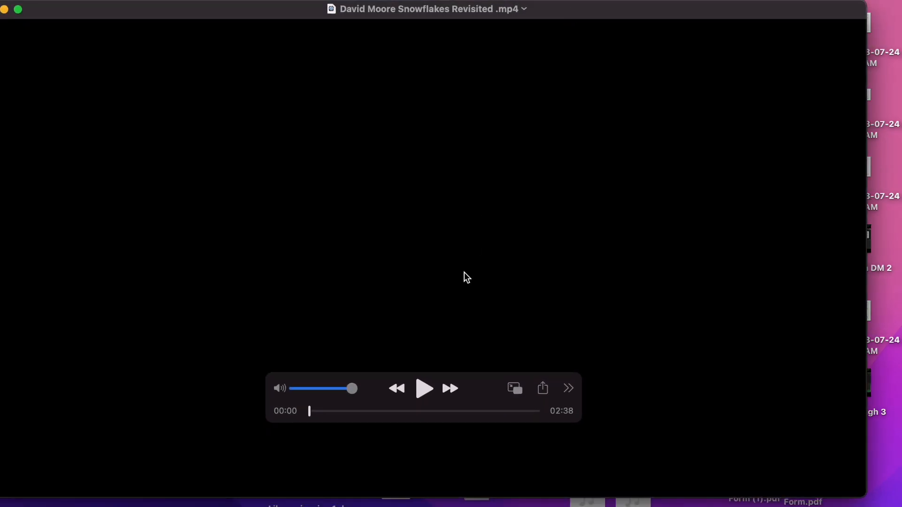
left_click(424, 388)
mouse_move(310, 411)
left_mouse_down()
mouse_move(534, 411)
mouse_move(303, 410)
mouse_move(459, 409)
mouse_move(317, 411)
left_mouse_up()
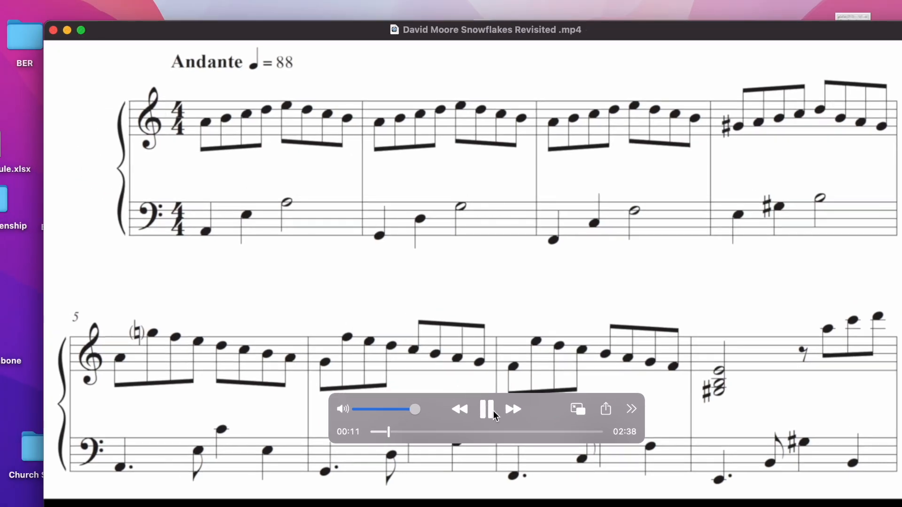
left_click(493, 412)
left_click(53, 30)
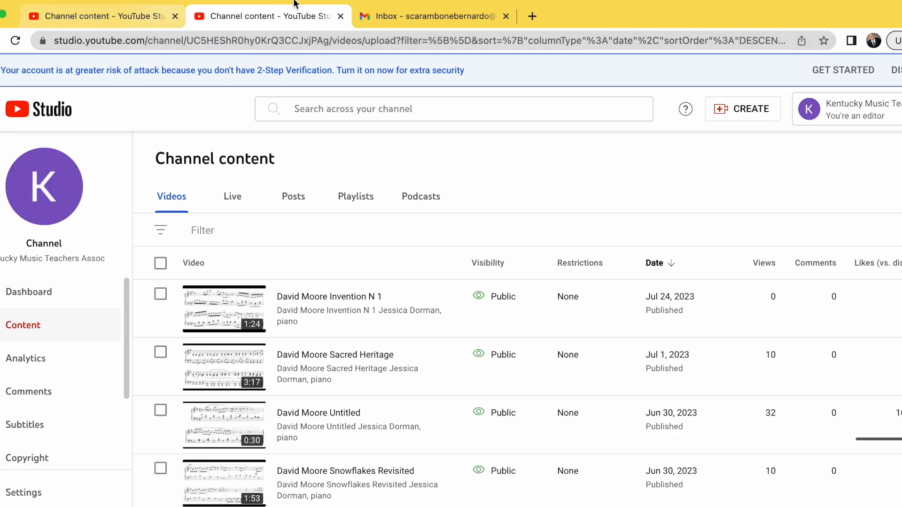
Shift the browser slightly right and choose CREATE > Upload videos in YouTube Studio.
left_click_drag(576, 14, 600, 12)
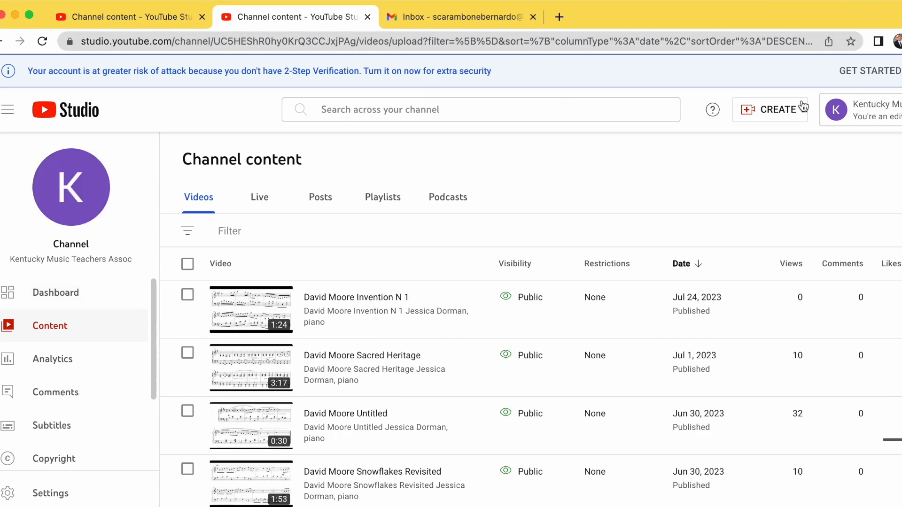
left_click(775, 115)
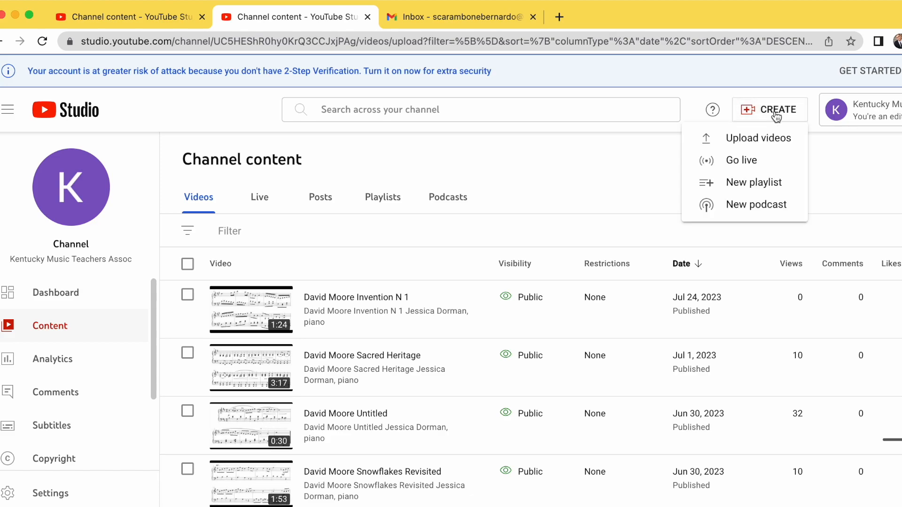
left_click(767, 139)
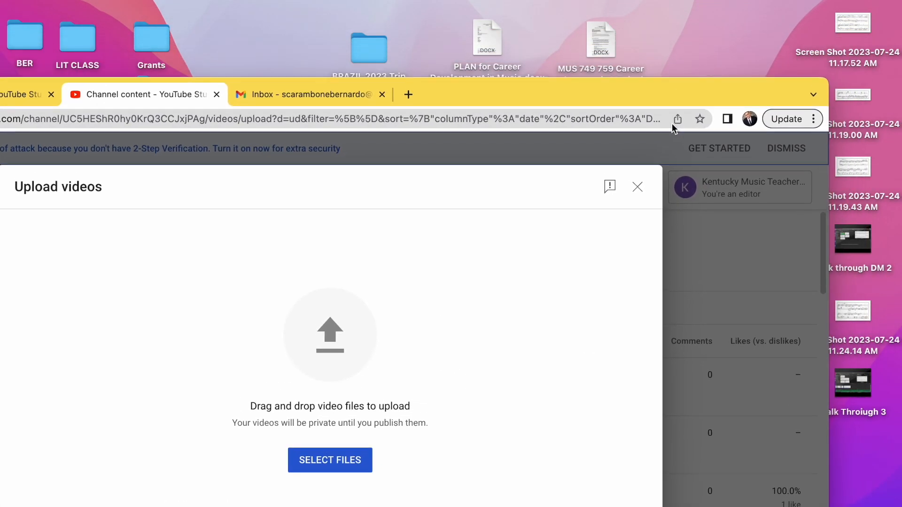
Move the browser aside, drop the Snowflakes Revisited .mp4 into the upload dialog, and select the title.
left_click_drag(672, 123, 392, 5)
left_click_drag(415, 40, 593, 241)
left_click_drag(366, 155, 331, 417)
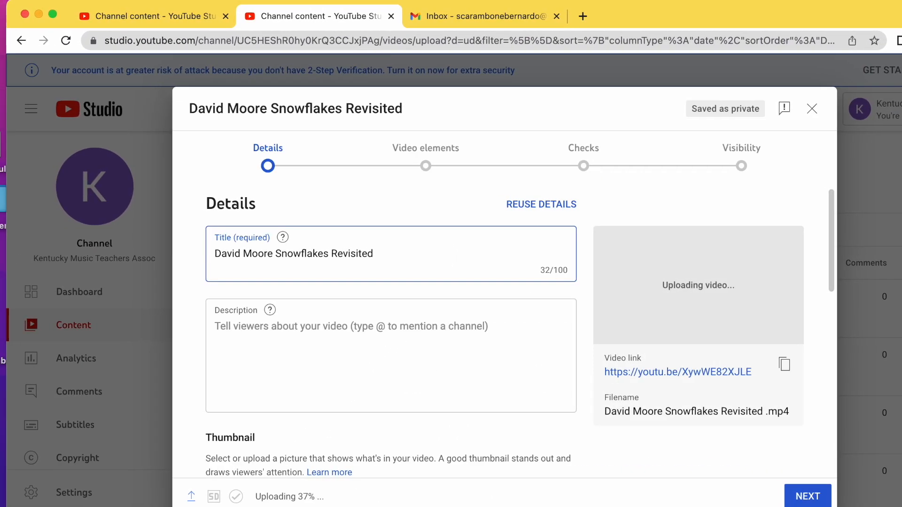
left_click_drag(388, 252, 197, 256)
Fill the description with the copied title followed by the pianist's name.
key("super+c")
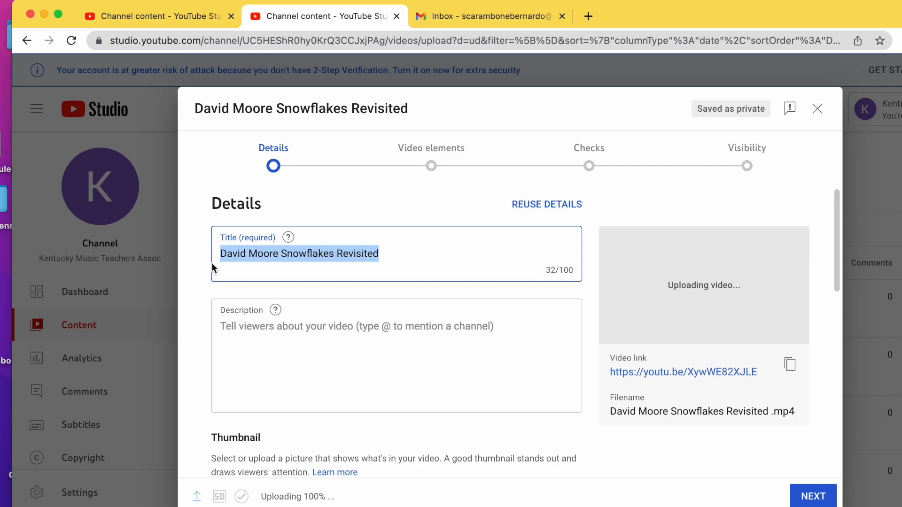
left_click(277, 329)
key("super+v")
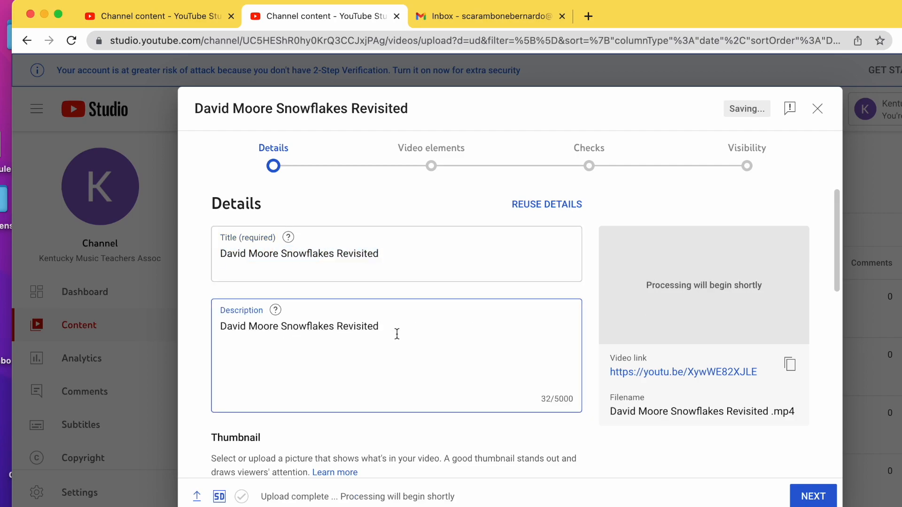
type("Jessica Dorman, piano")
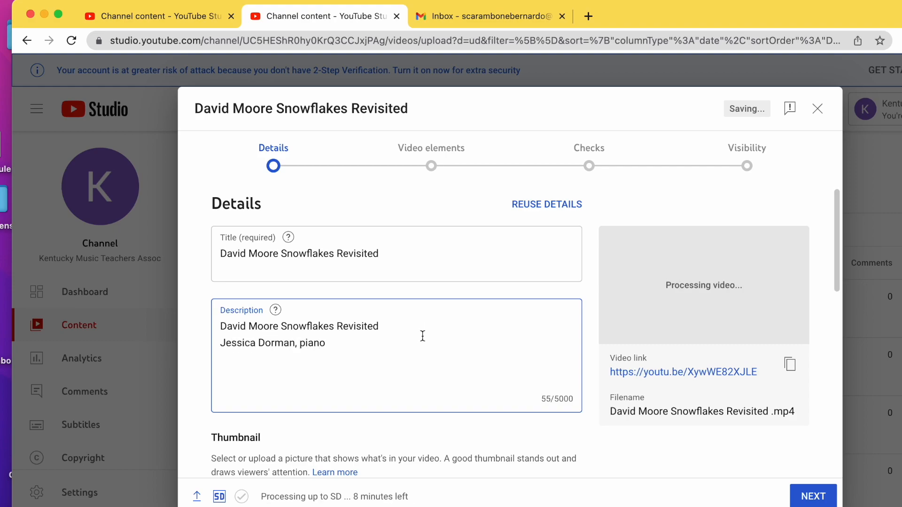
Add the video to the composer's playlist.
scroll(398, 351, "down", 7)
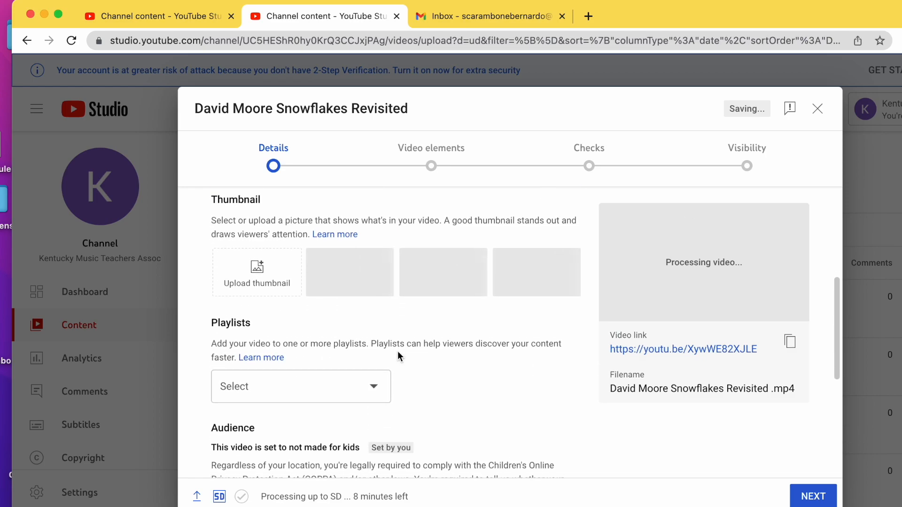
left_click(378, 294)
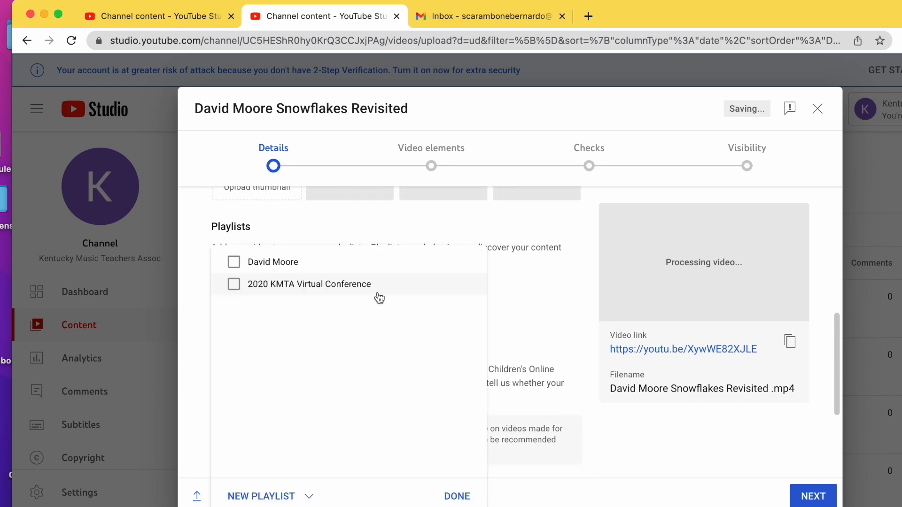
left_click(235, 262)
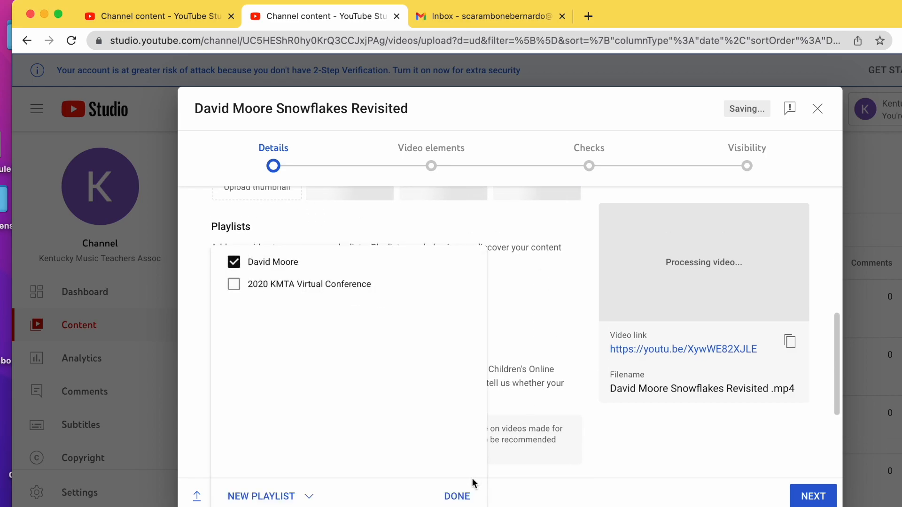
left_click(460, 496)
Under Show more, add tags with the composer's and pianist's names.
scroll(367, 334, "down", 4)
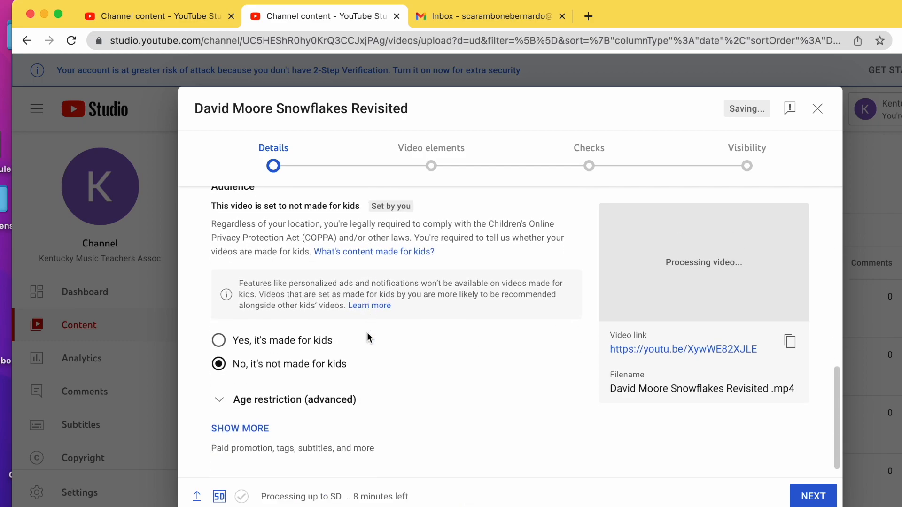
left_click(238, 413)
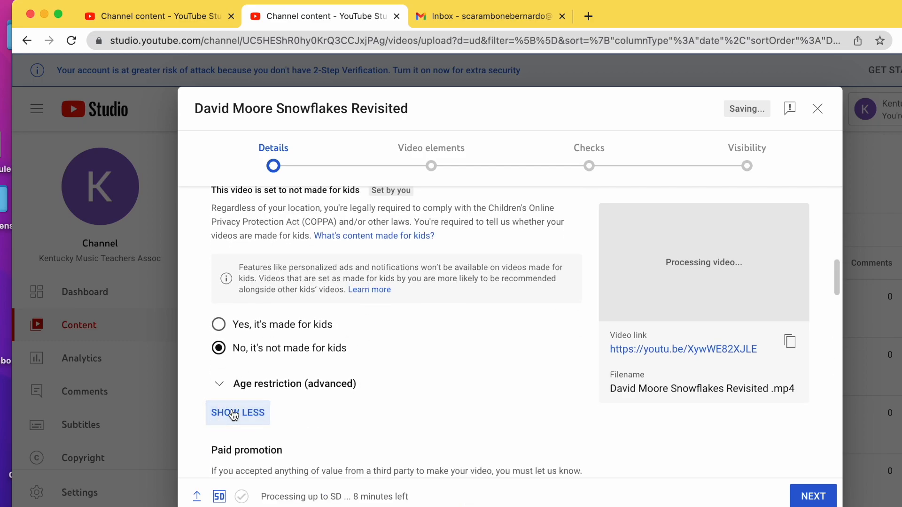
scroll(366, 322, "down", 6)
scroll(367, 323, "down", 5)
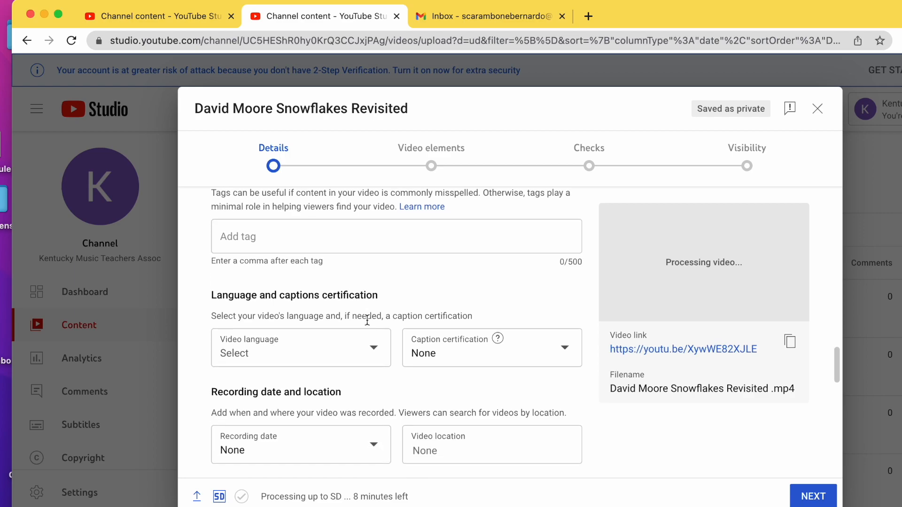
left_click(313, 238)
type("David Moore KMTA")
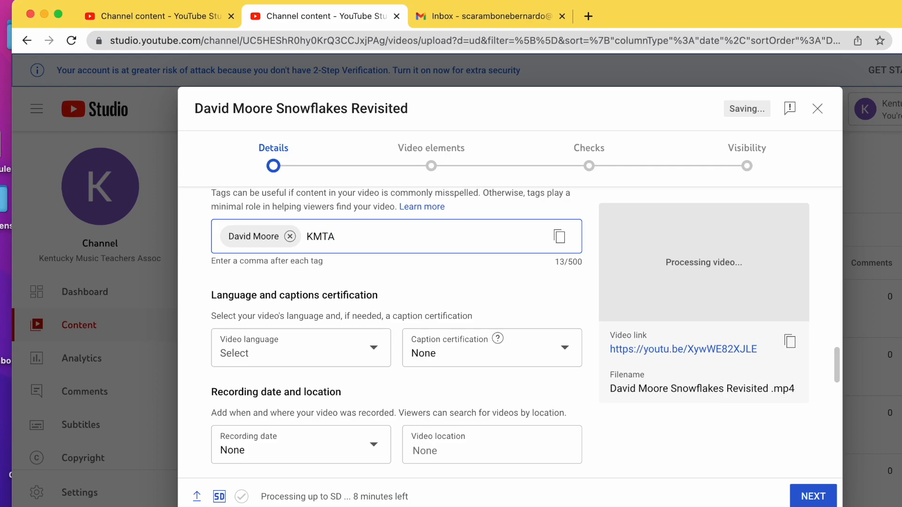
type(",")
type("Jessica D")
type("orman")
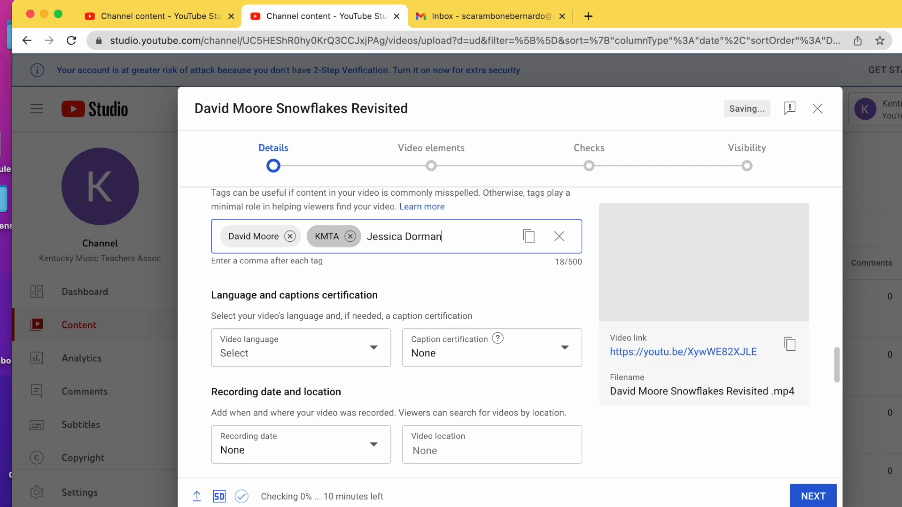
type(",")
Allow all comments and advance to the Video elements step.
scroll(258, 289, "down", 10)
scroll(258, 289, "up", 2)
scroll(248, 266, "down", 4)
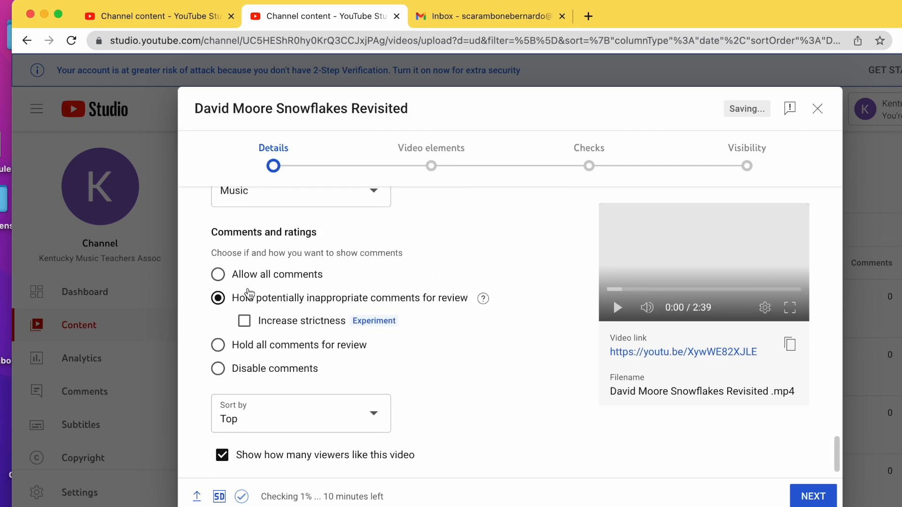
left_click(218, 277)
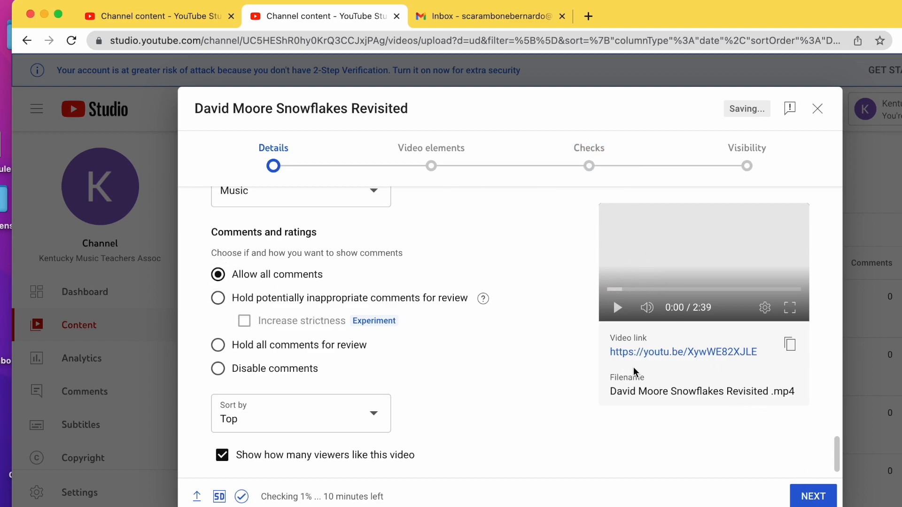
left_click(810, 499)
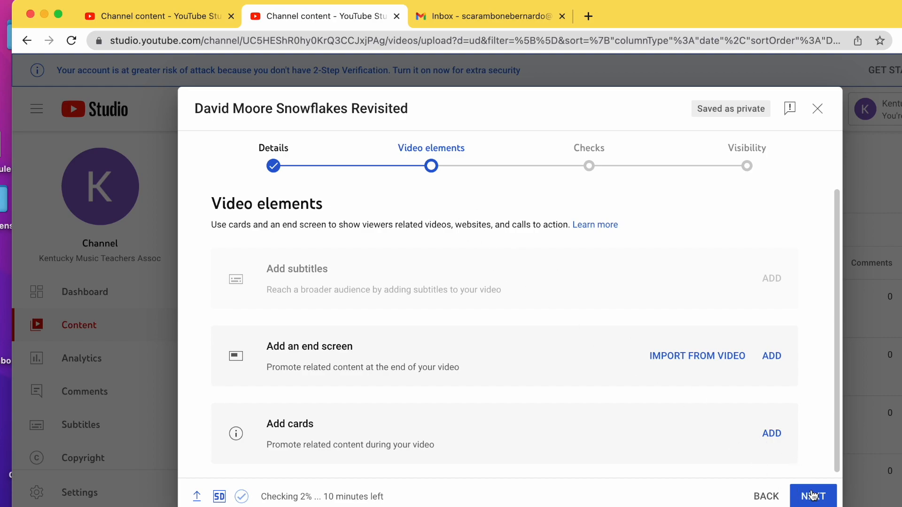
Advance past Checks, set Snowflakes Revisited to Public visibility, publish it, and close the confirmation.
left_click(813, 498)
left_click(813, 499)
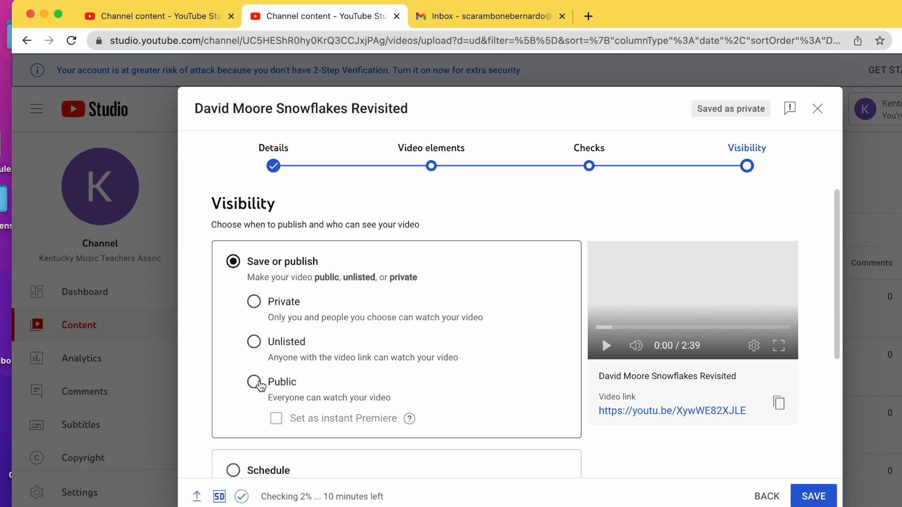
left_click(254, 382)
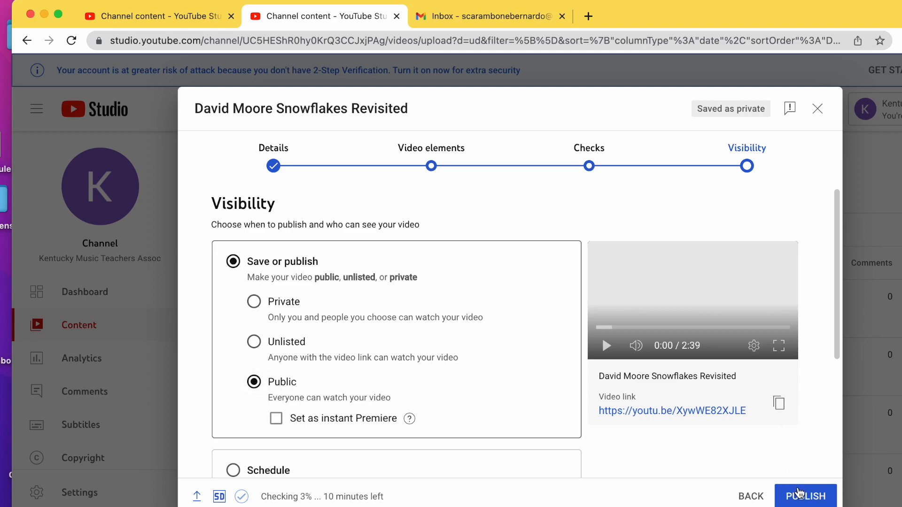
left_click(802, 496)
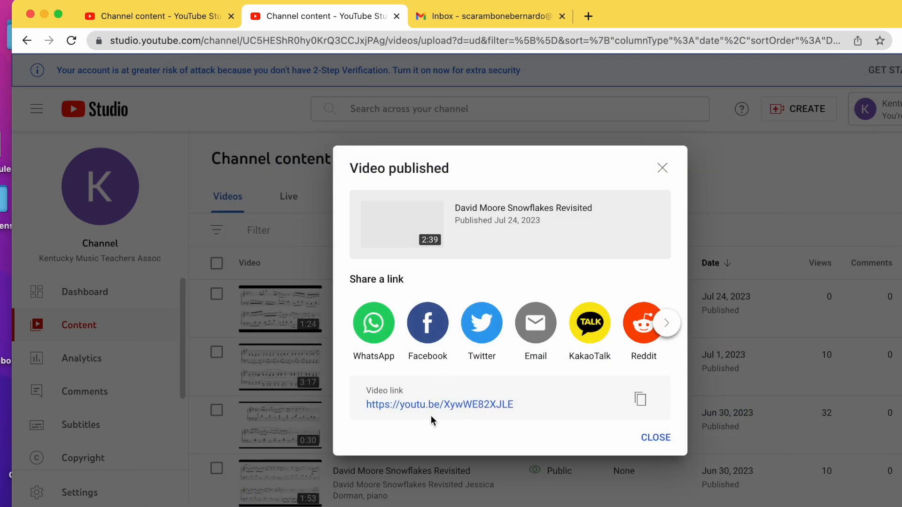
left_click(653, 444)
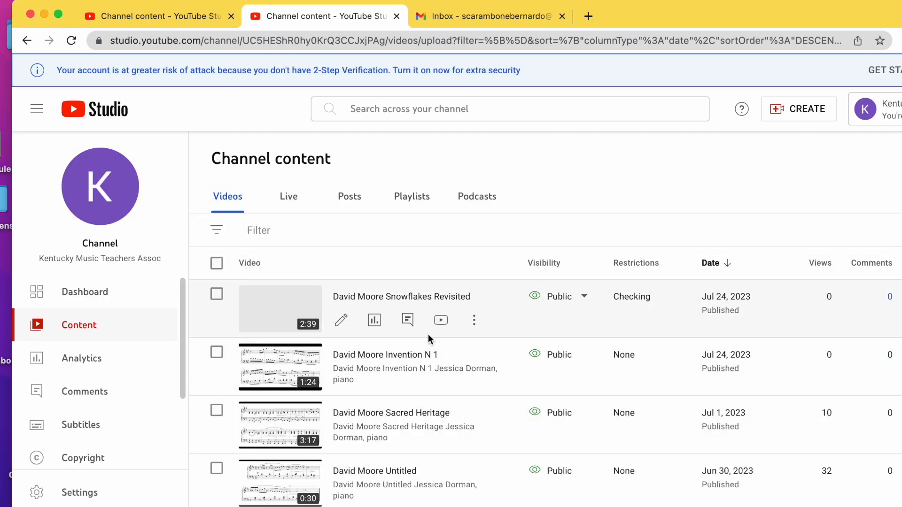